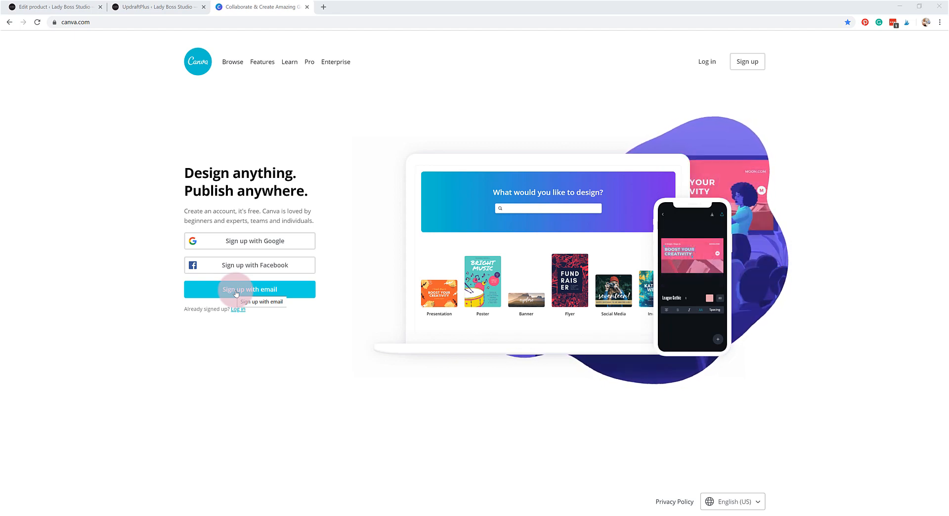
Create a free account with email by filling in the full name, e-mail address and account password.
left_click(235, 294)
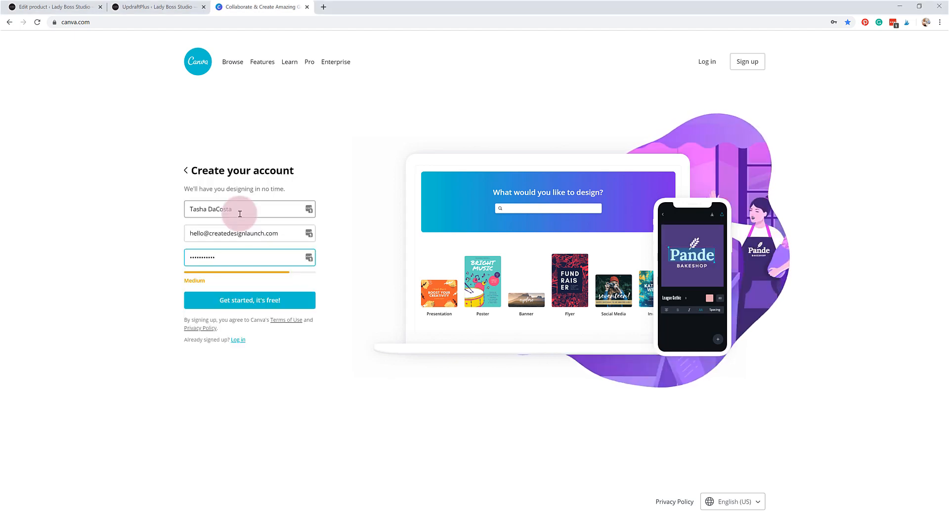
left_click(247, 306)
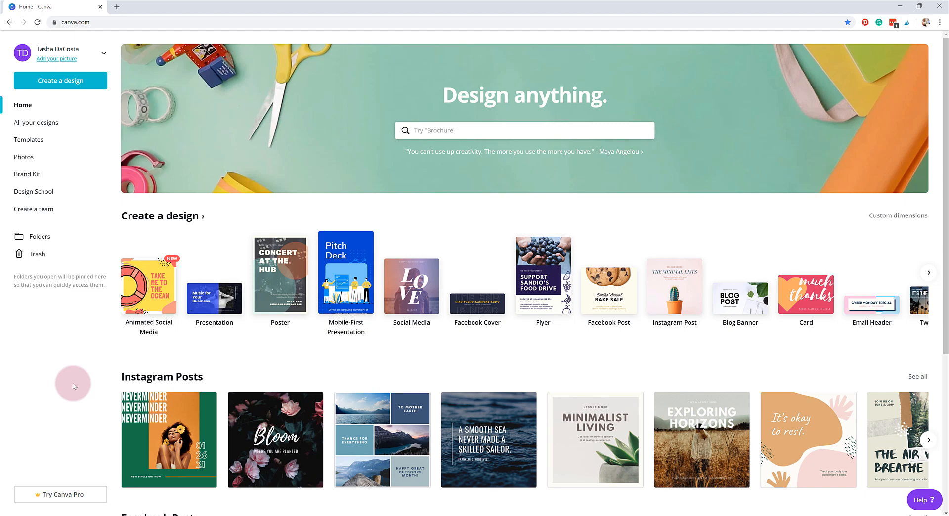
Examine the suggested design types in the home page search and the row of design formats under Create a design.
left_click(104, 55)
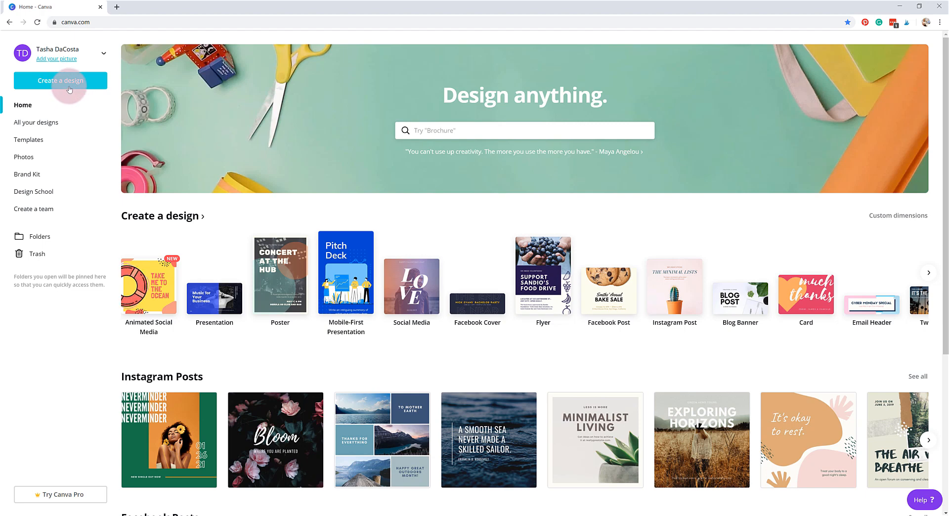
left_click(452, 130)
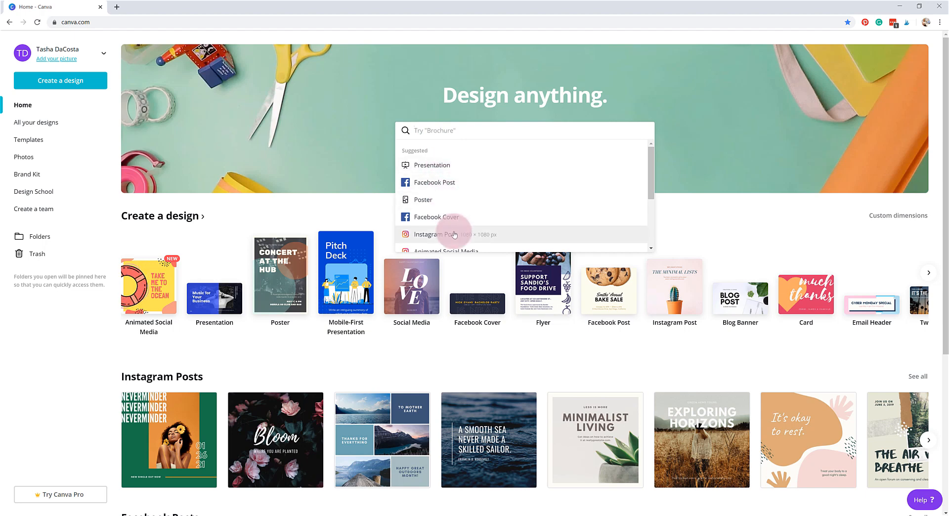
scroll(455, 221, "down", 2)
scroll(458, 217, "down", 3)
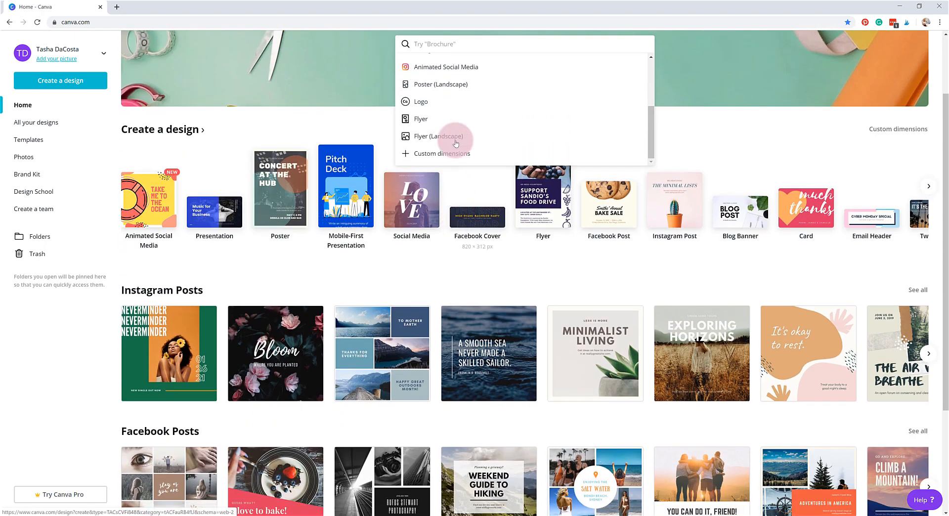
scroll(458, 134, "up", 3)
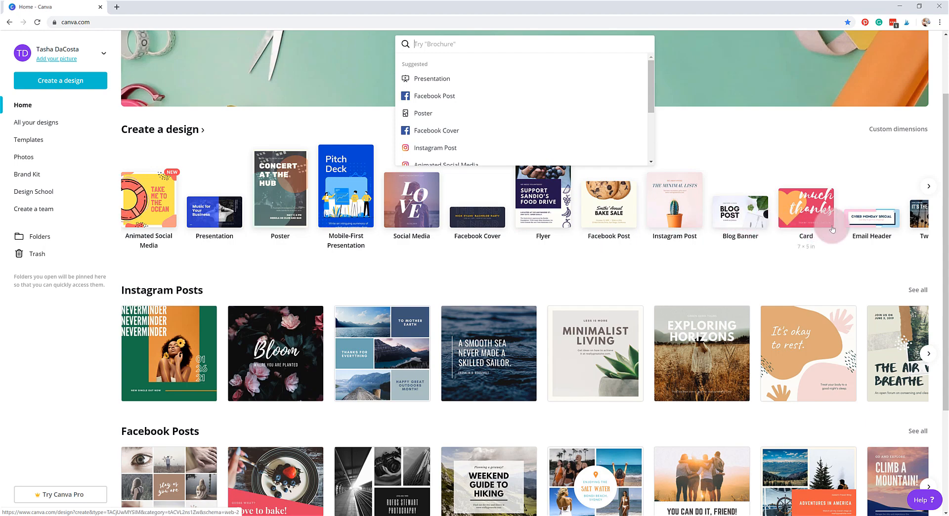
left_click(929, 187)
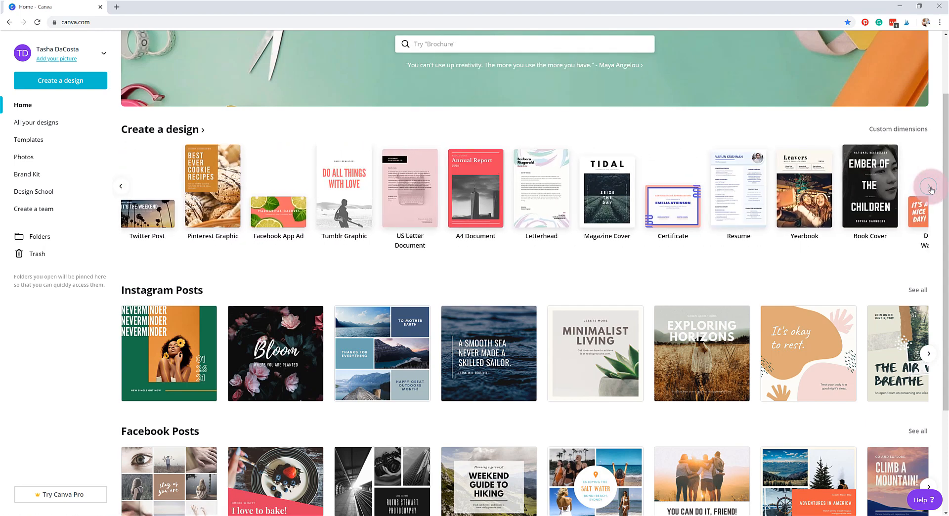
left_click(929, 187)
left_click(930, 188)
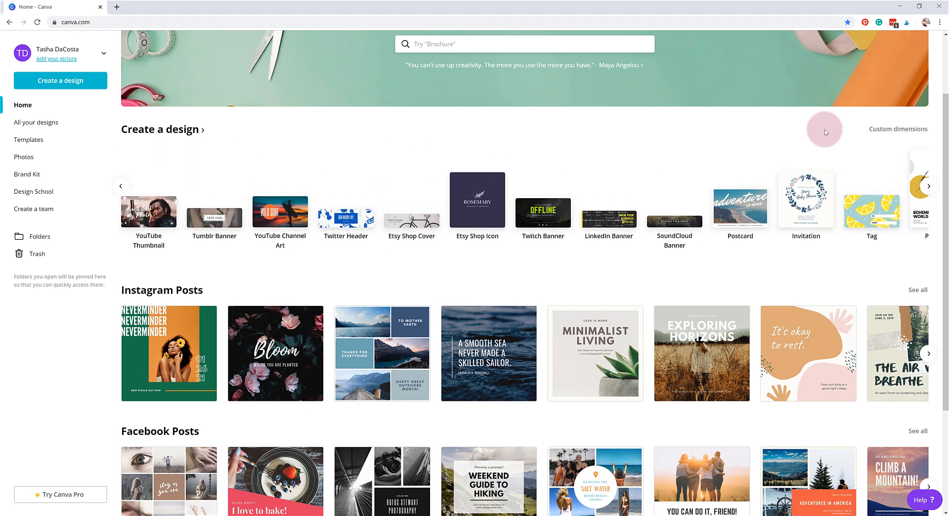
Open the custom dimensions form and check its available measurement units, keeping px selected.
left_click(900, 131)
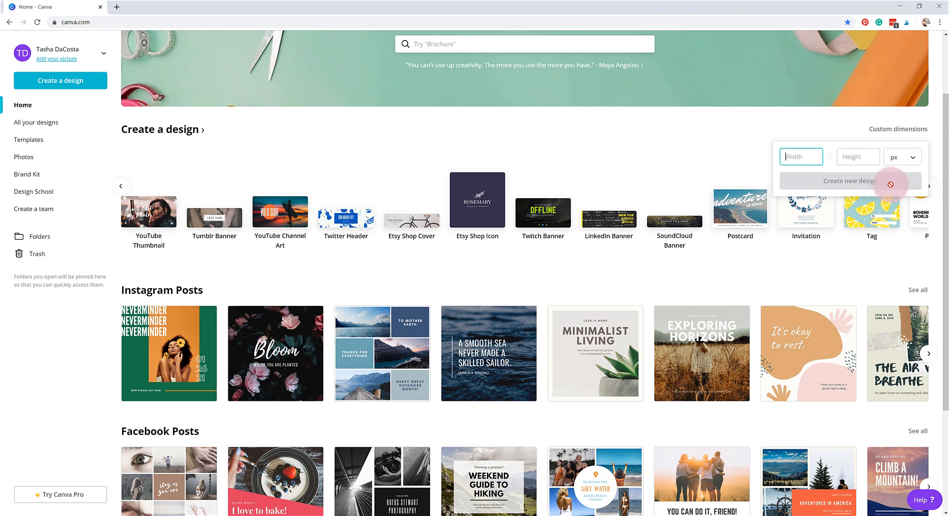
left_click(910, 157)
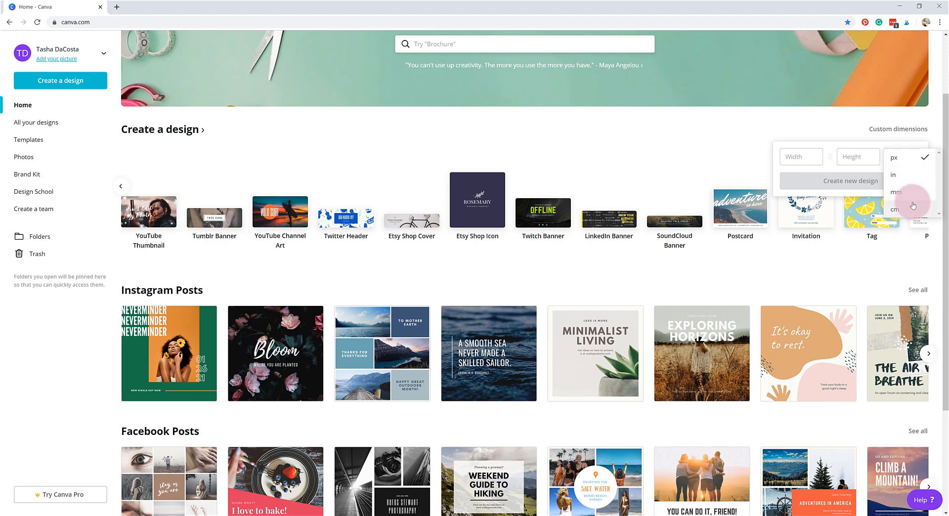
left_click(901, 160)
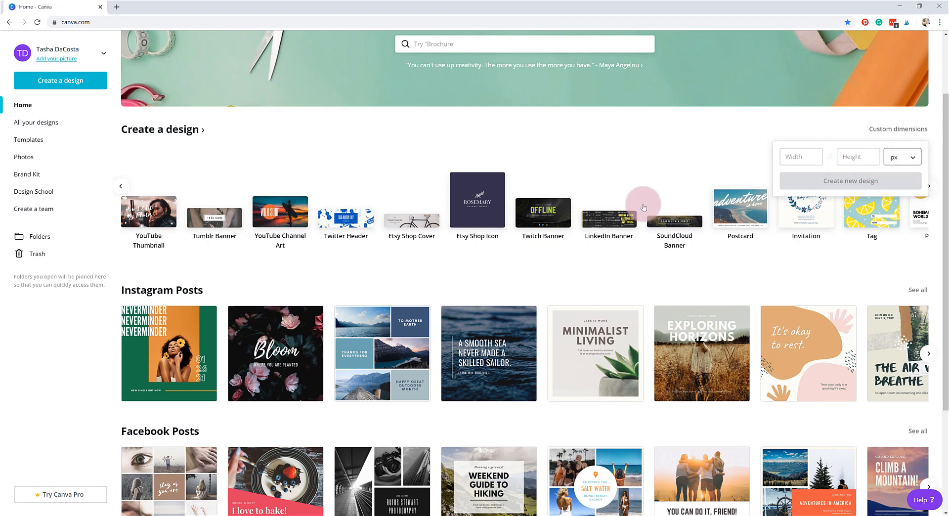
scroll(349, 140, "up", 2)
scroll(349, 140, "up", 1)
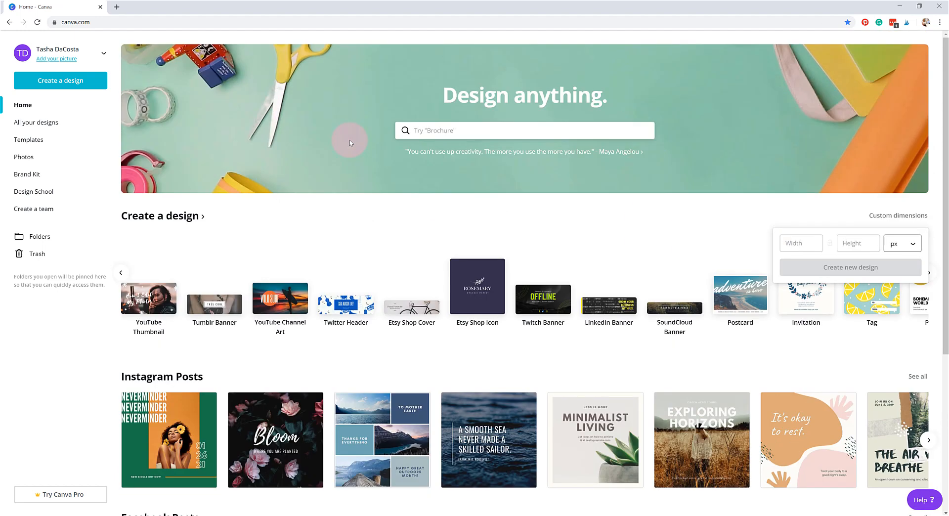
scroll(349, 140, "down", 2)
scroll(576, 270, "up", 2)
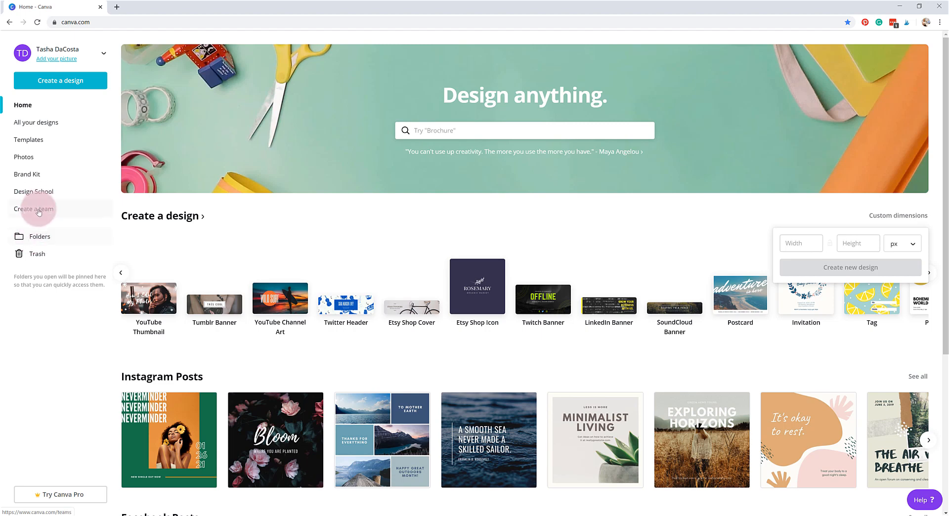
Look over the Brand Kit page and the Templates page.
left_click(40, 176)
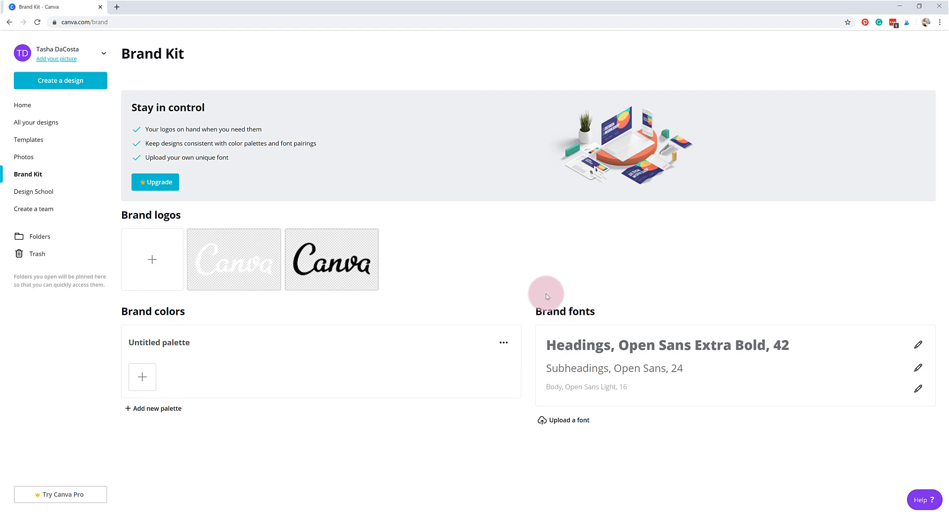
left_click(54, 142)
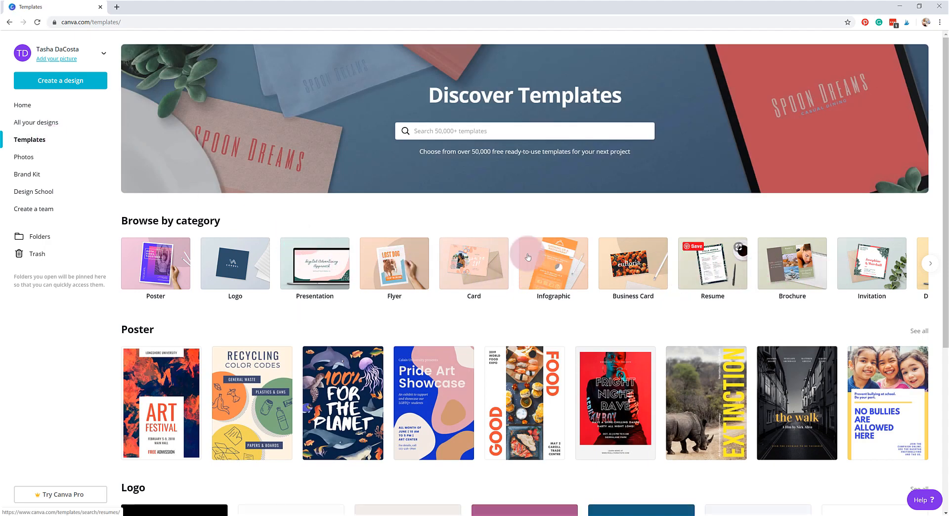
Browse the trending images on the Photos page and check which are free and which are premium.
left_click(28, 159)
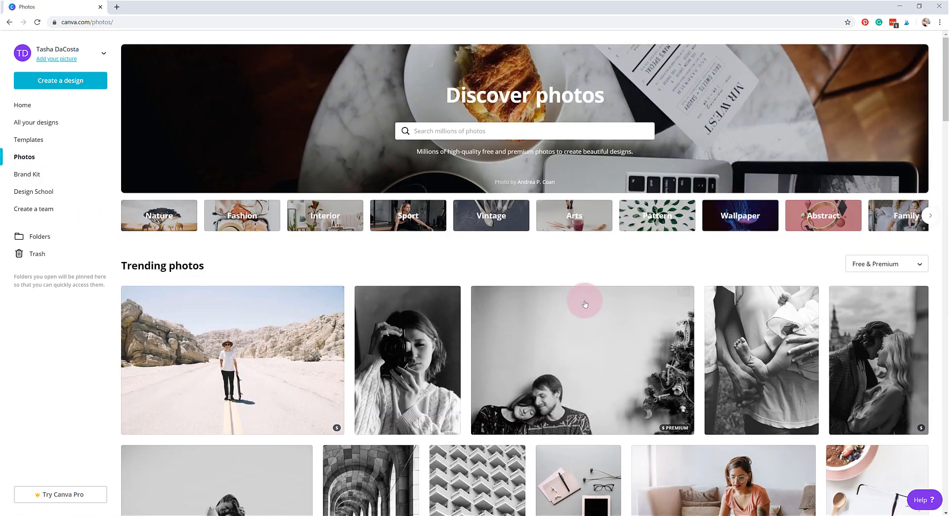
scroll(221, 282, "down", 2)
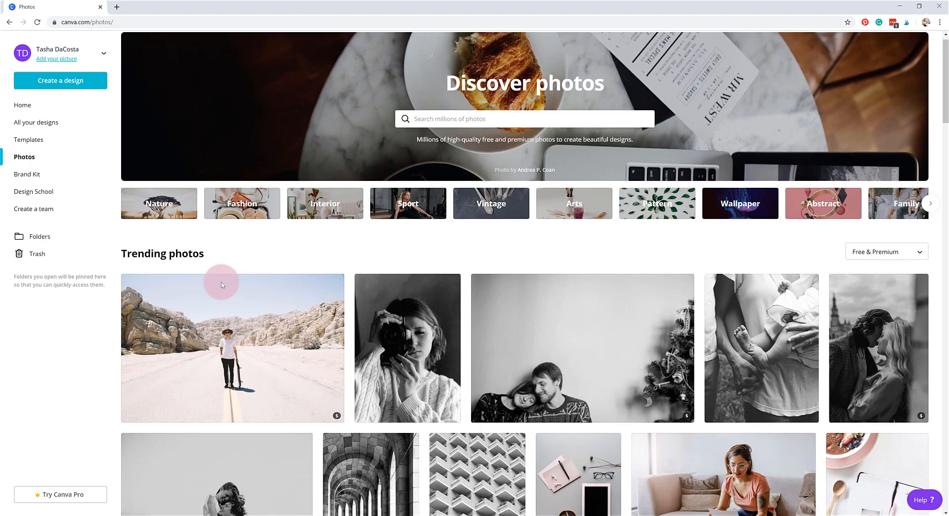
scroll(221, 285, "down", 6)
scroll(221, 285, "down", 1)
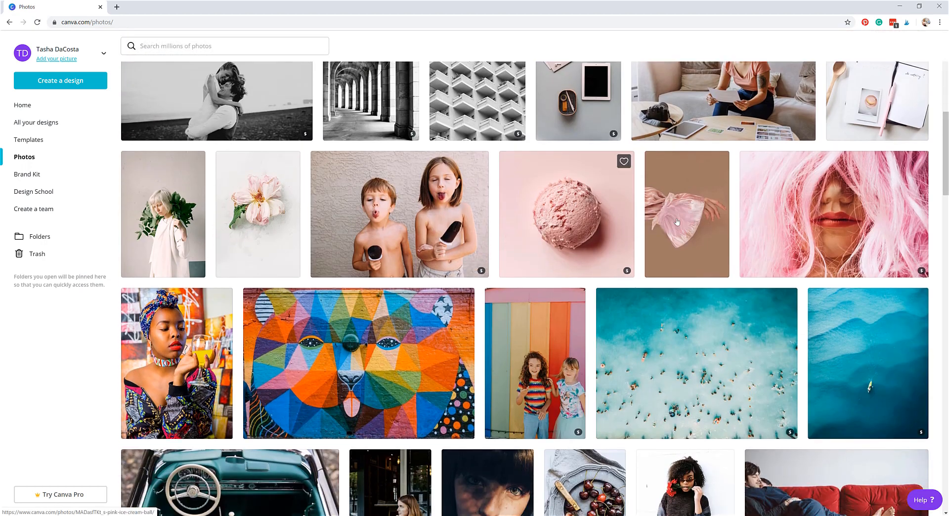
scroll(800, 321, "down", 8)
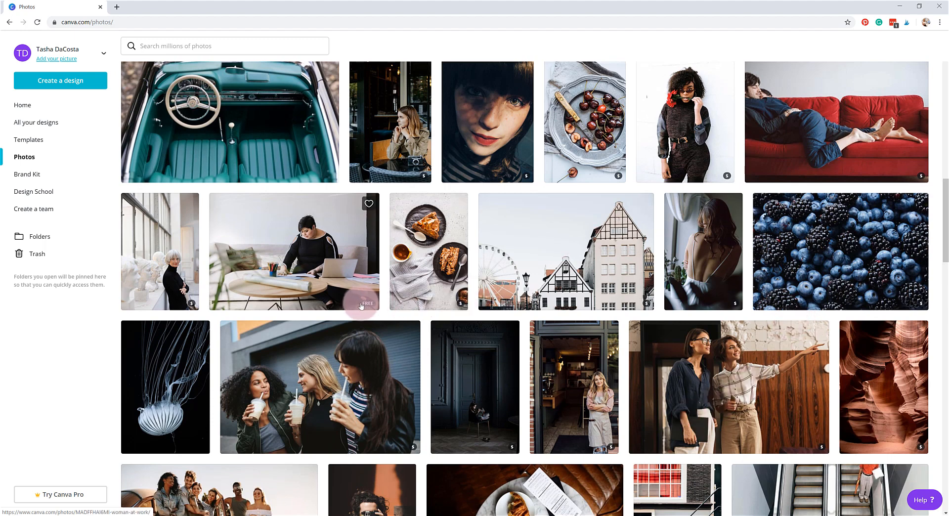
mouse_move(190, 305)
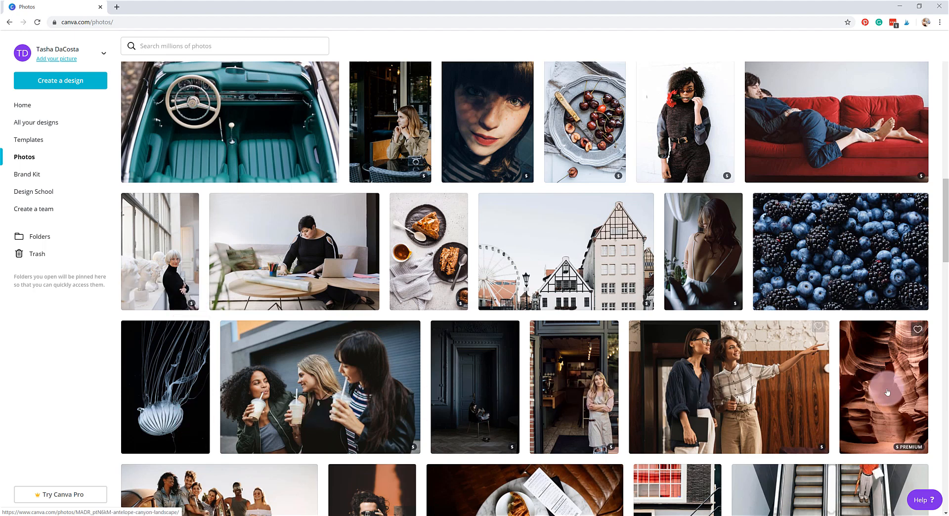
scroll(885, 393, "down", 2)
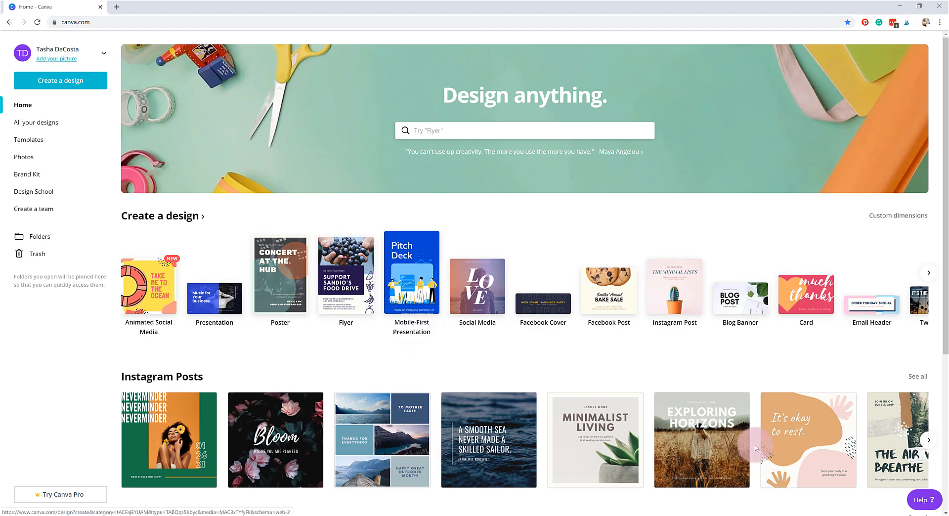
Open the blue outdoors collage template from the Instagram Posts section of the home page as a new design.
left_click(362, 422)
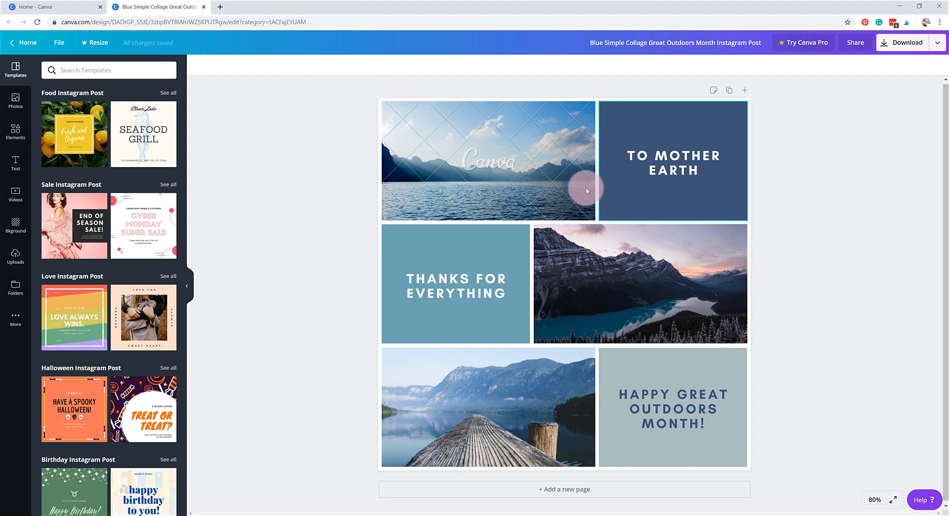
Switch to the Blush Lead Magnet guide in Adobe Acrobat, follow its Lead Magnet - US Letter link, and use the shared template.
left_click(284, 515)
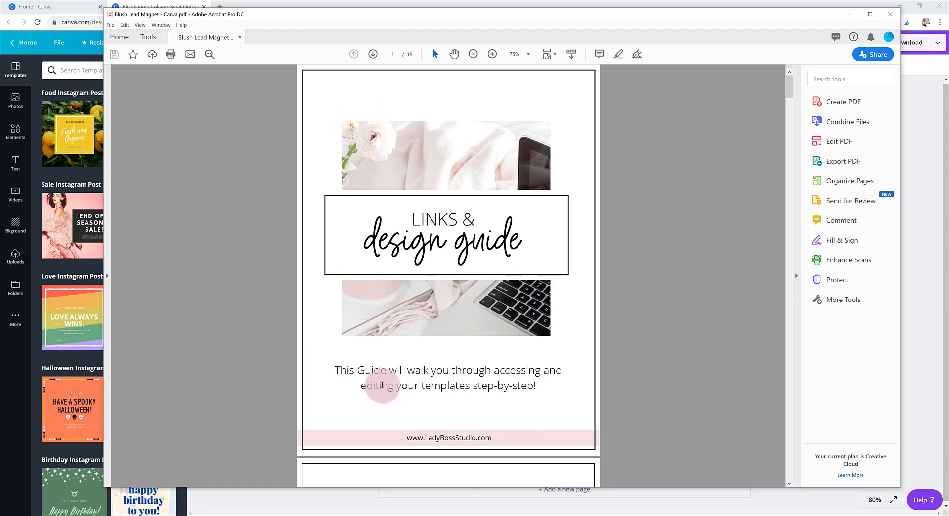
scroll(382, 385, "down", 10)
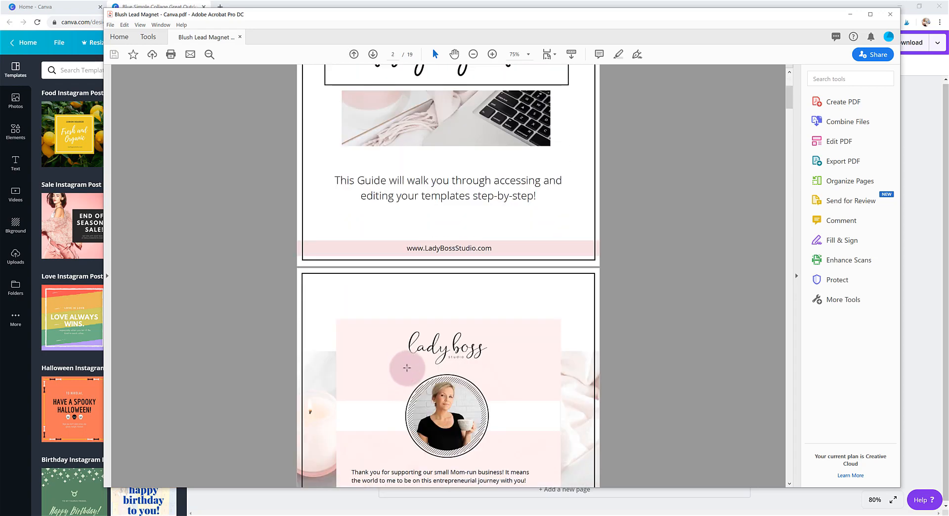
scroll(414, 364, "down", 10)
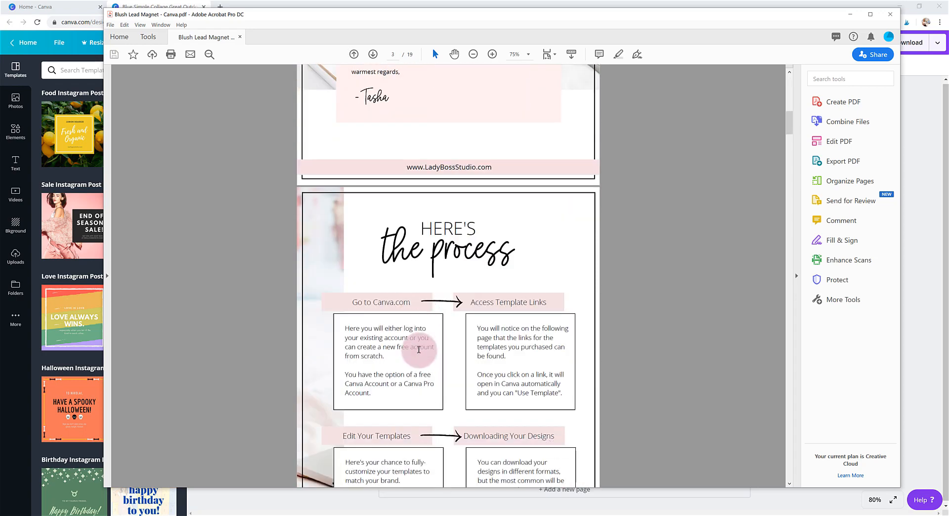
scroll(420, 343, "down", 10)
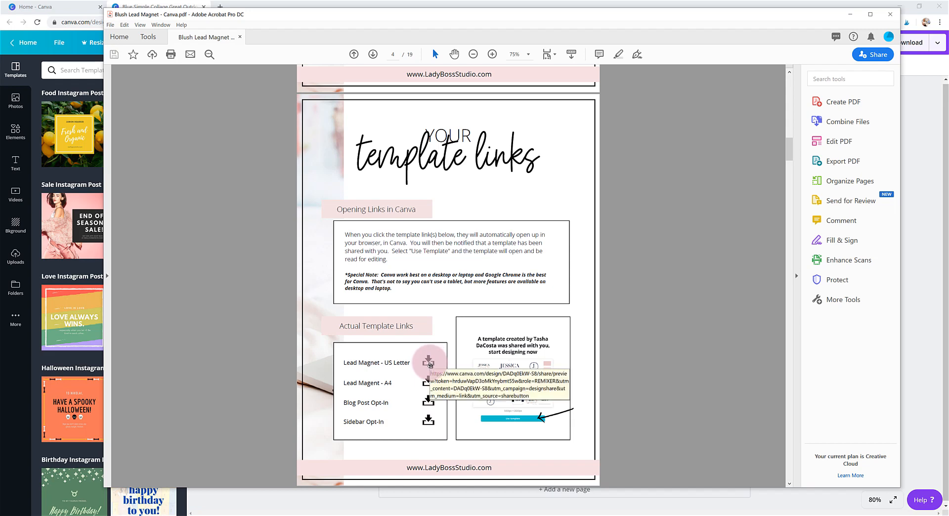
left_click(429, 363)
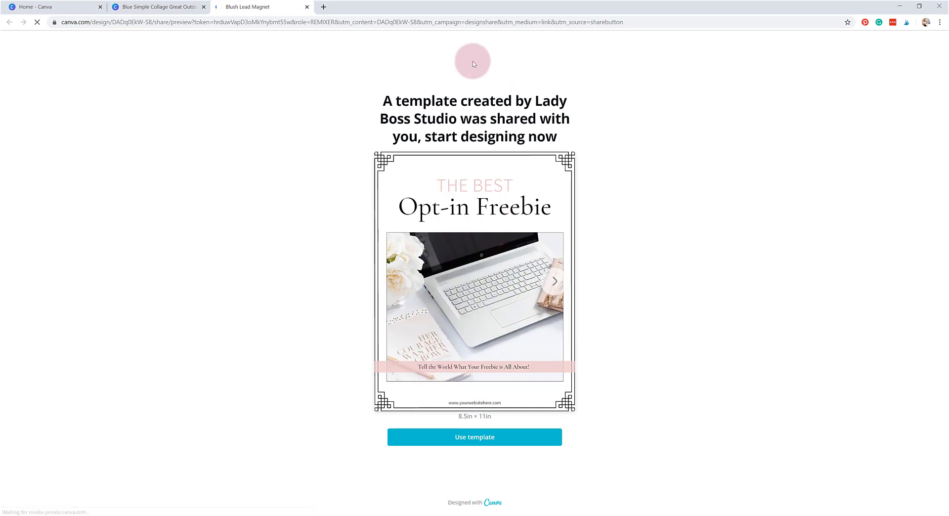
left_click(465, 440)
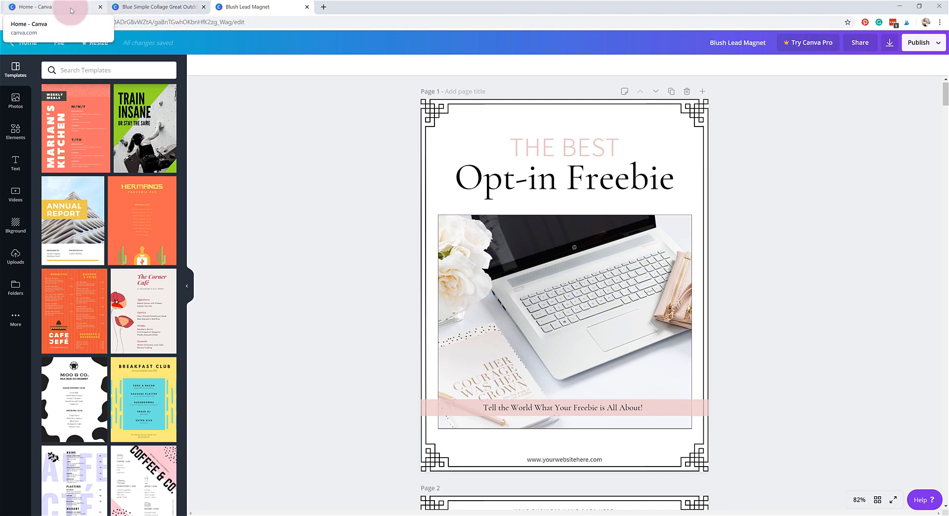
left_click(43, 9)
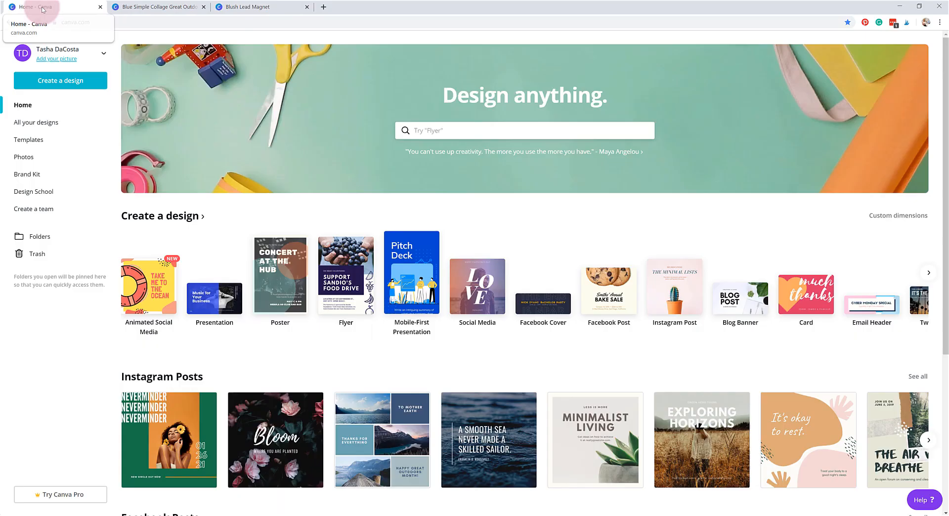
left_click(268, 9)
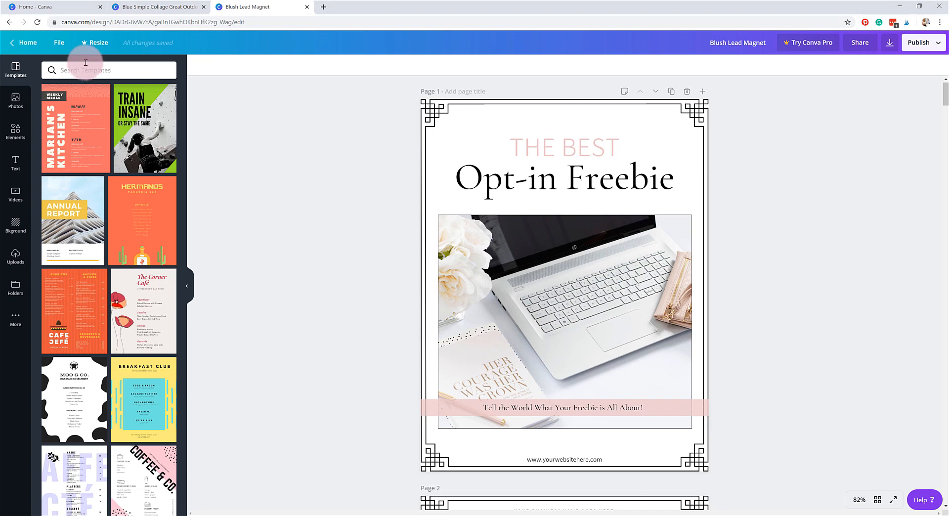
Show both the margins and the print bleed in the Blush Lead Magnet design.
left_click(66, 47)
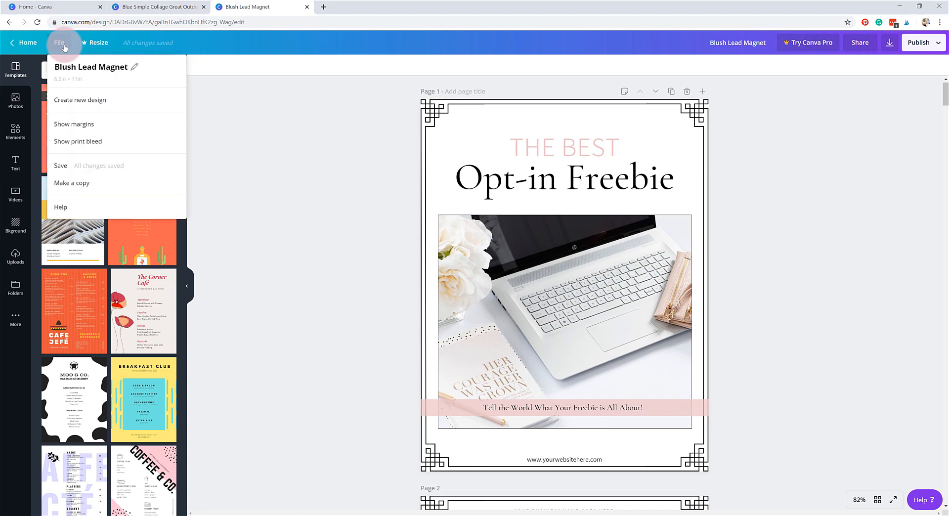
left_click(77, 101)
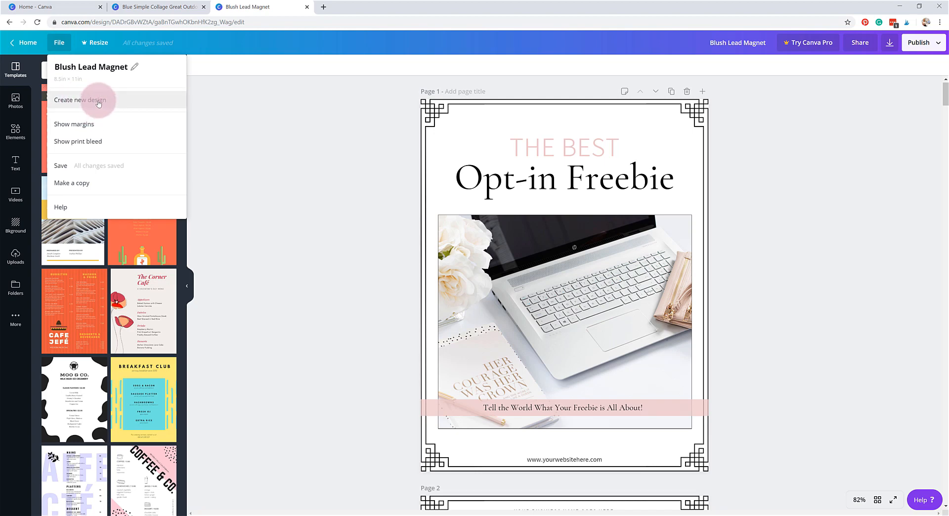
left_click(90, 129)
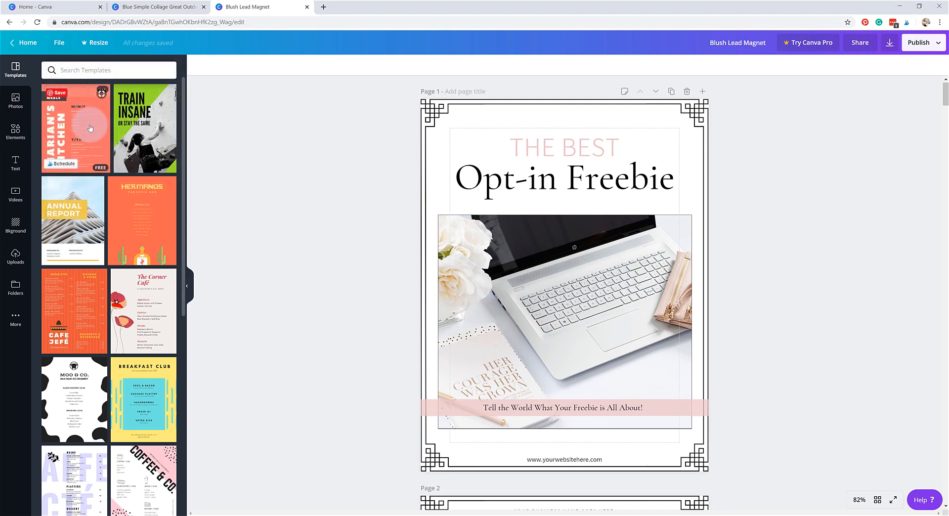
left_click(59, 42)
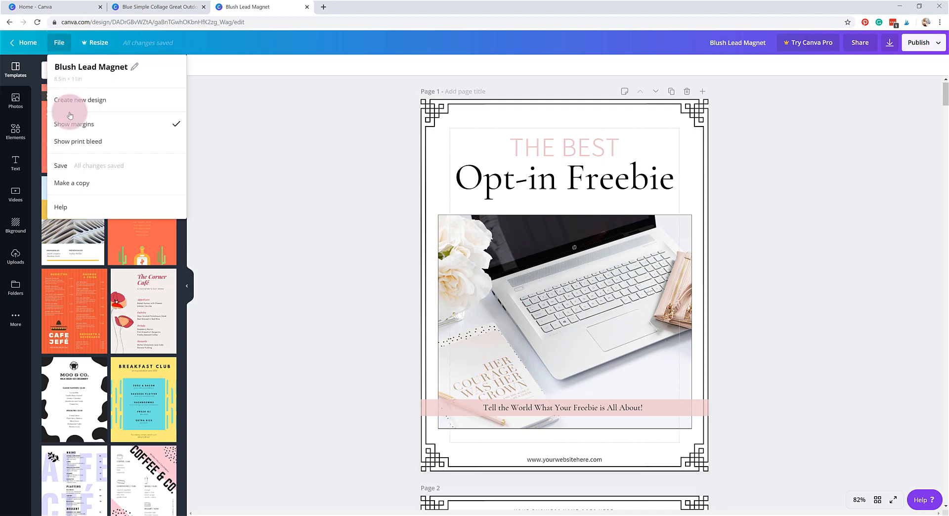
left_click(72, 143)
left_click(58, 42)
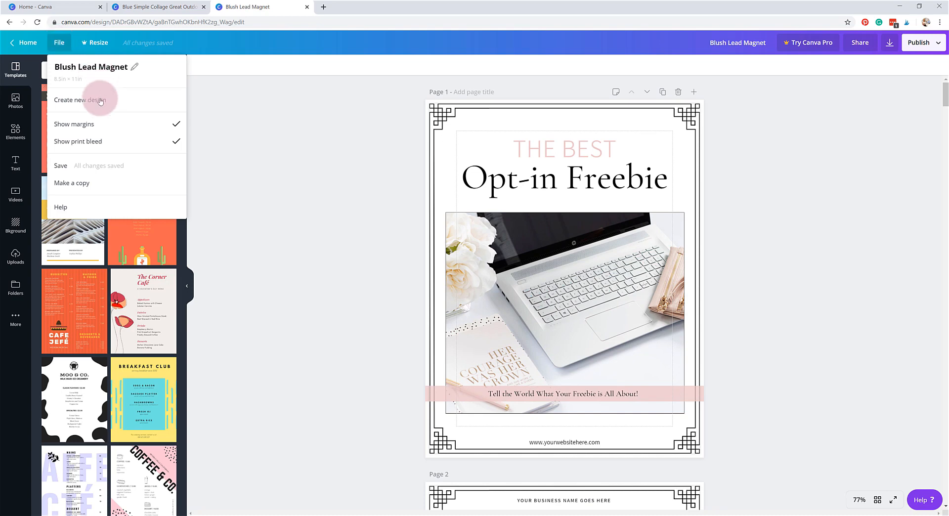
Hide both the margins and the print bleed in the Blush Lead Magnet design.
left_click(80, 126)
left_click(60, 48)
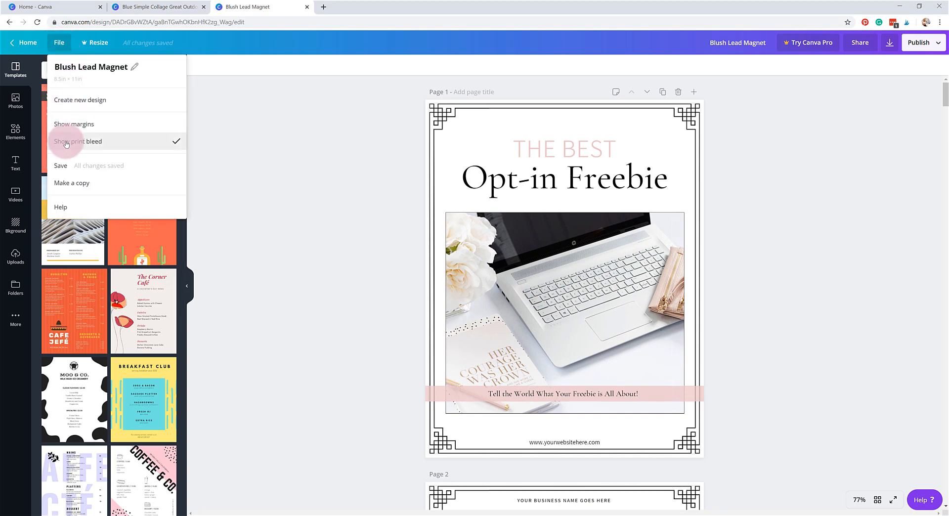
left_click(72, 141)
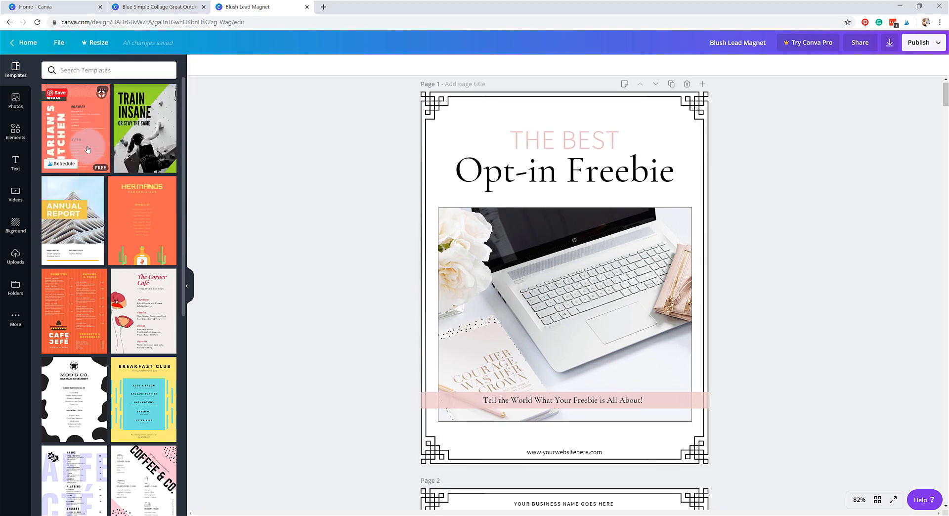
Make a copy of the Blush Lead Magnet design.
left_click(59, 42)
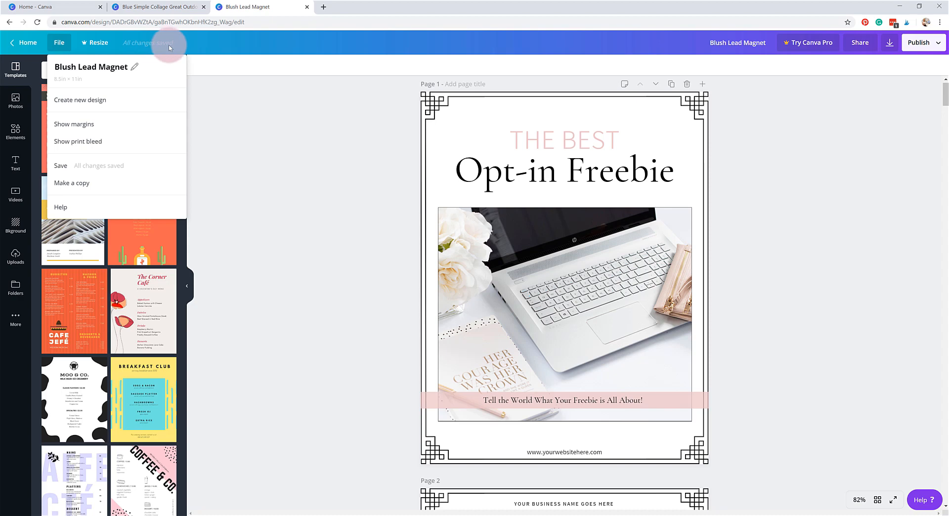
left_click(98, 184)
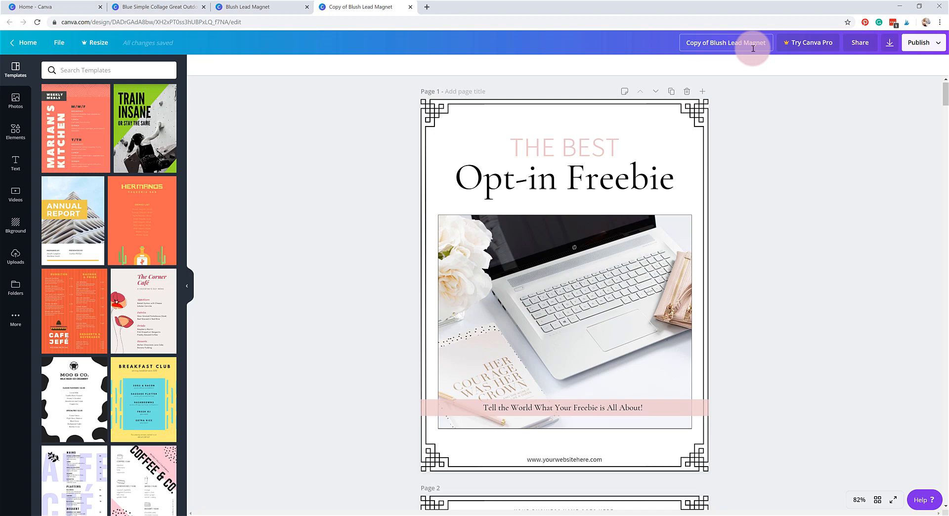
Check the file options of the Blue Simple Collage Instagram post, and close the copied lead magnet design.
left_click(169, 10)
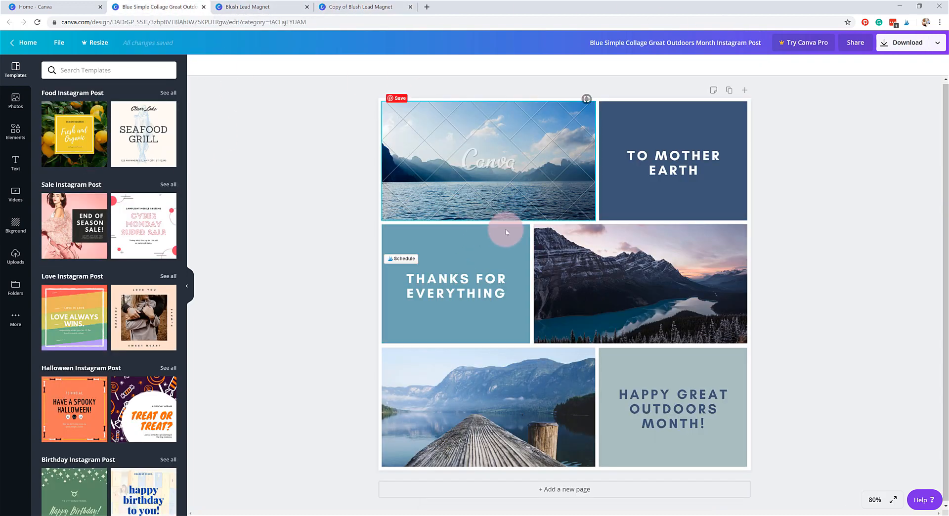
left_click(58, 43)
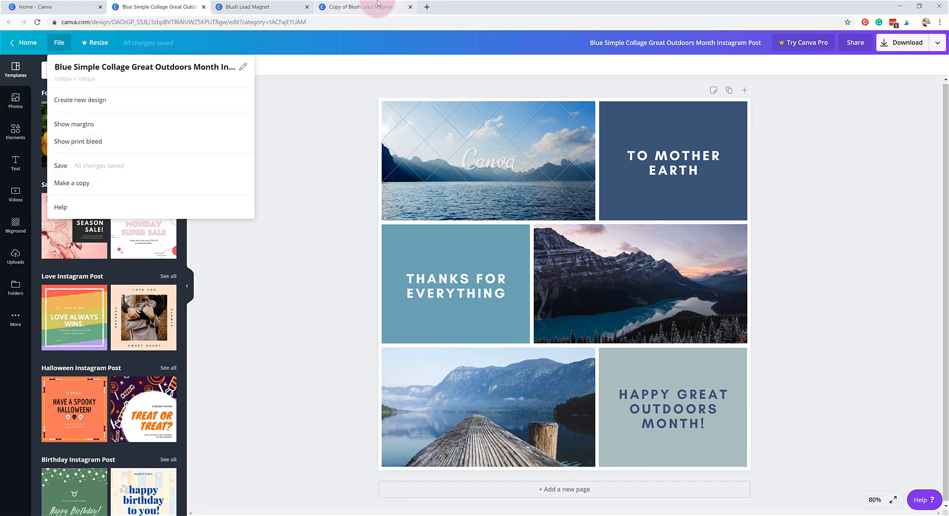
left_click(341, 7)
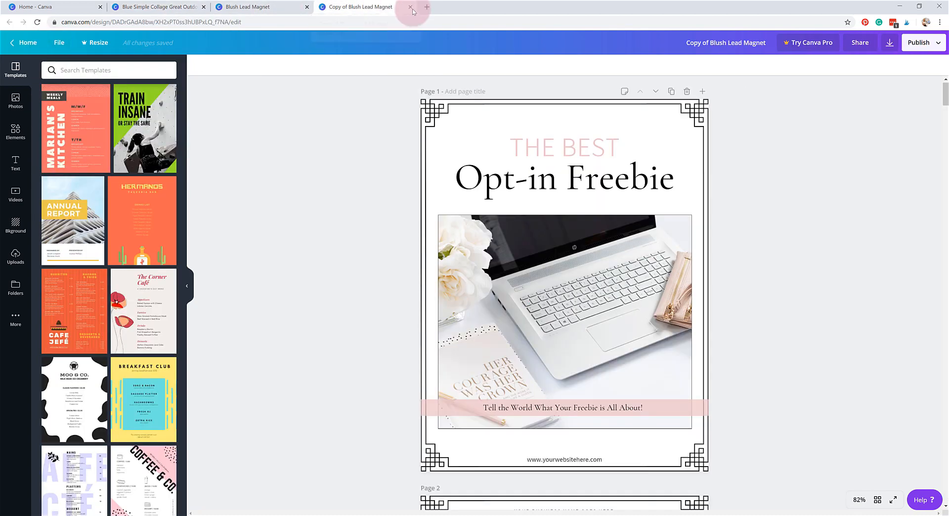
left_click(411, 7)
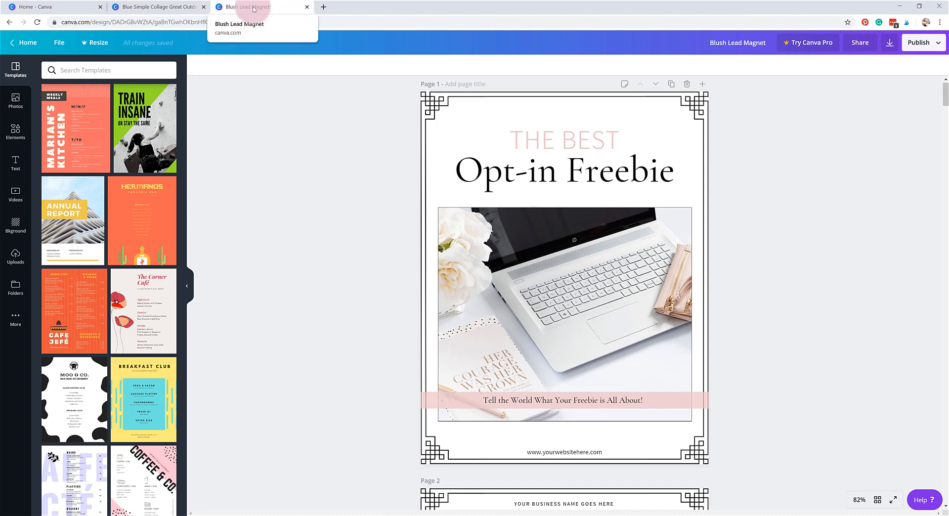
Check the resize options and select the title text of the Blush Lead Magnet design.
left_click(273, 129)
left_click(92, 44)
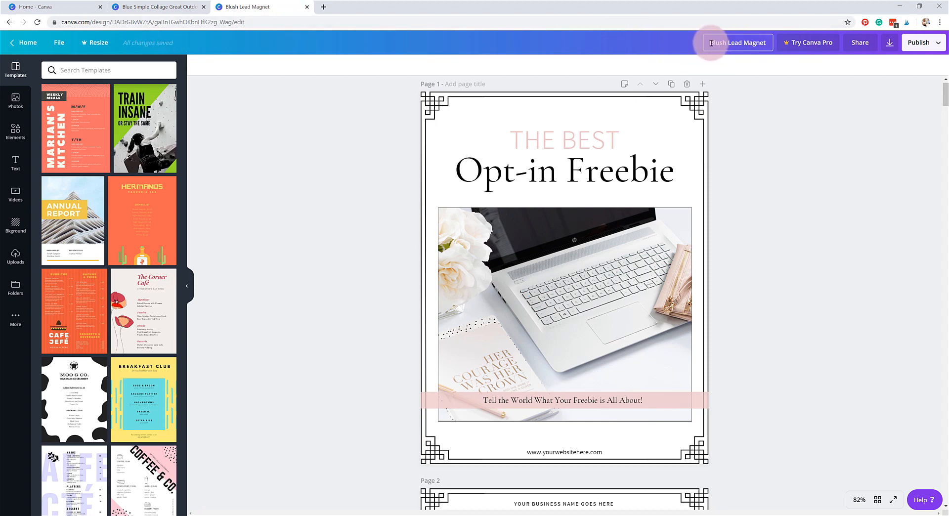
left_click_drag(712, 46, 769, 44)
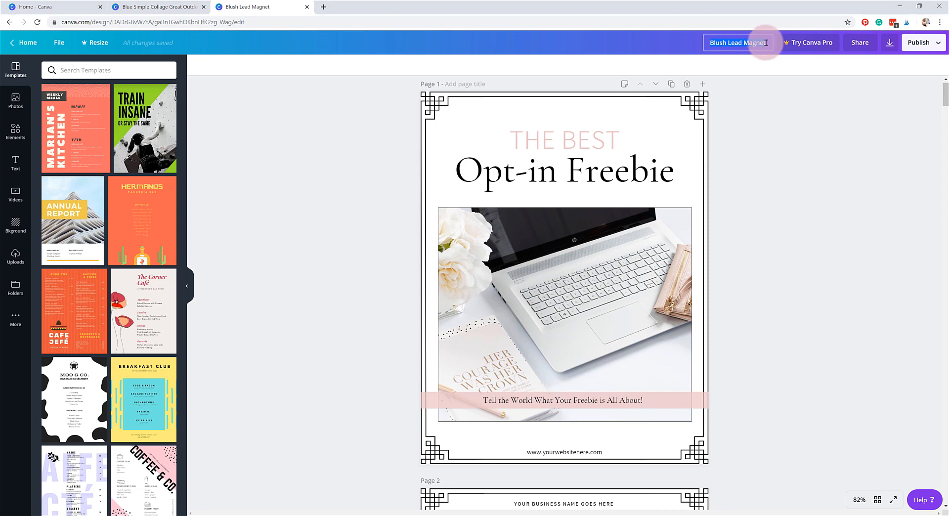
Review the sharing permissions for e-mail invites and for the share link of the Blush Lead Magnet design.
left_click(860, 43)
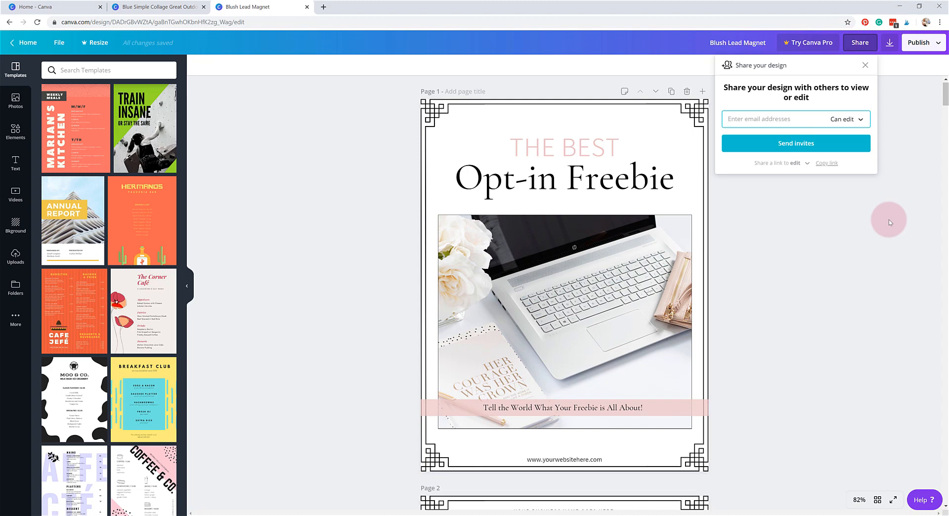
left_click(838, 123)
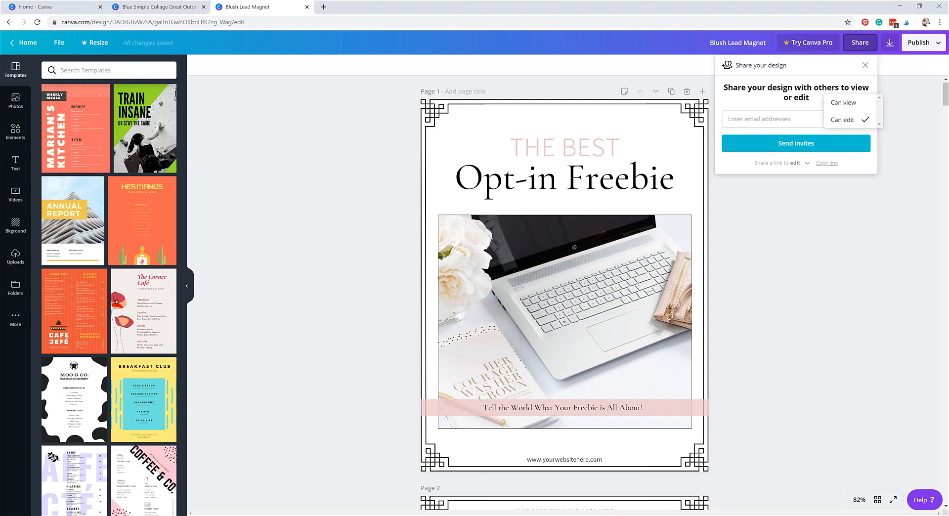
left_click(774, 120)
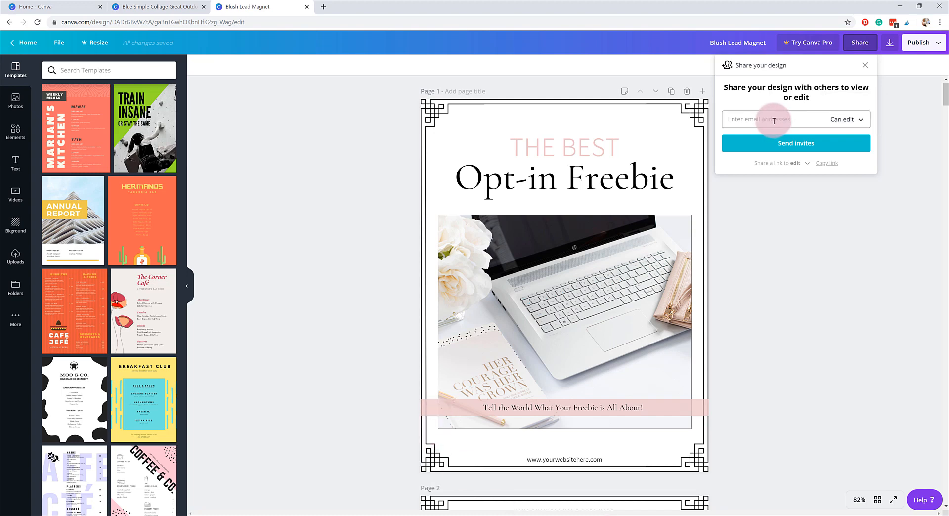
left_click(860, 119)
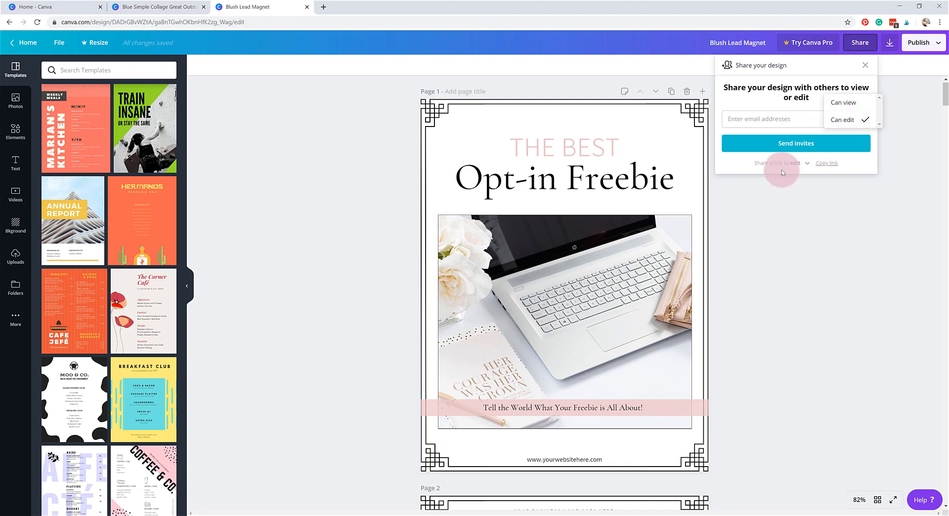
left_click(800, 165)
left_click(801, 167)
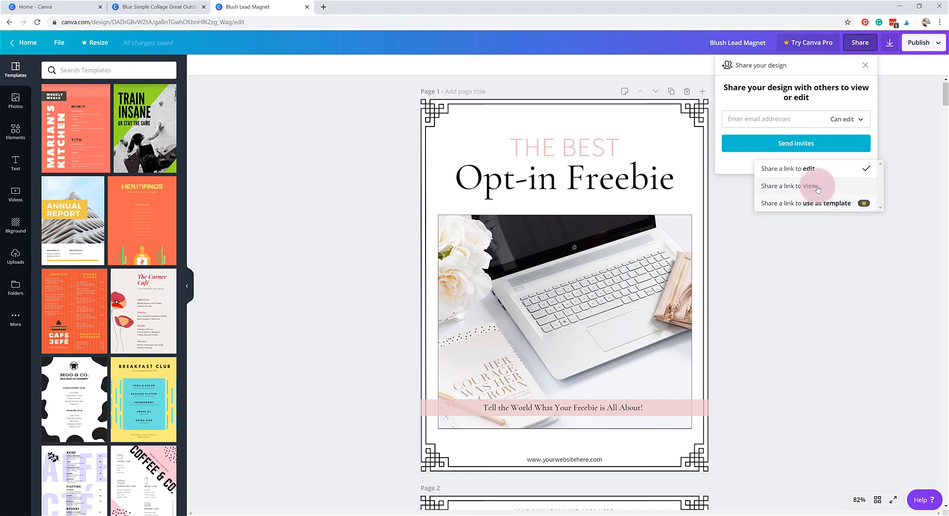
left_click(820, 168)
List the download file types and look up the Exporting Your Designs page of the Blush Lead Magnet guide in Adobe Acrobat.
left_click(889, 43)
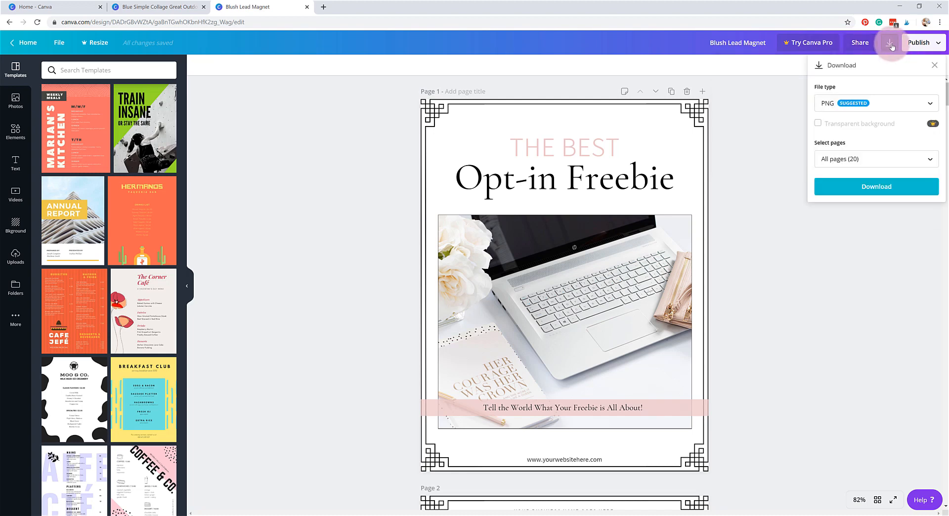
left_click(894, 105)
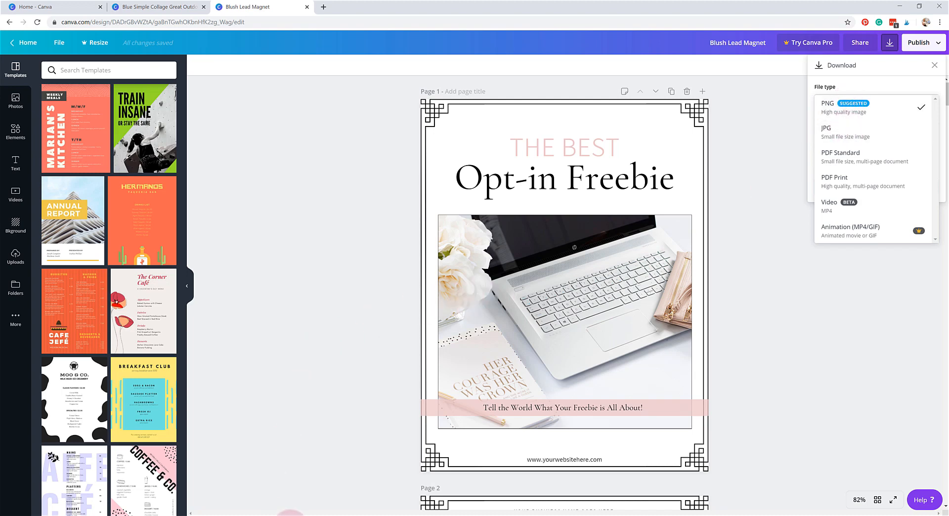
mouse_move(290, 514)
left_click(289, 495)
scroll(477, 309, "down", 2)
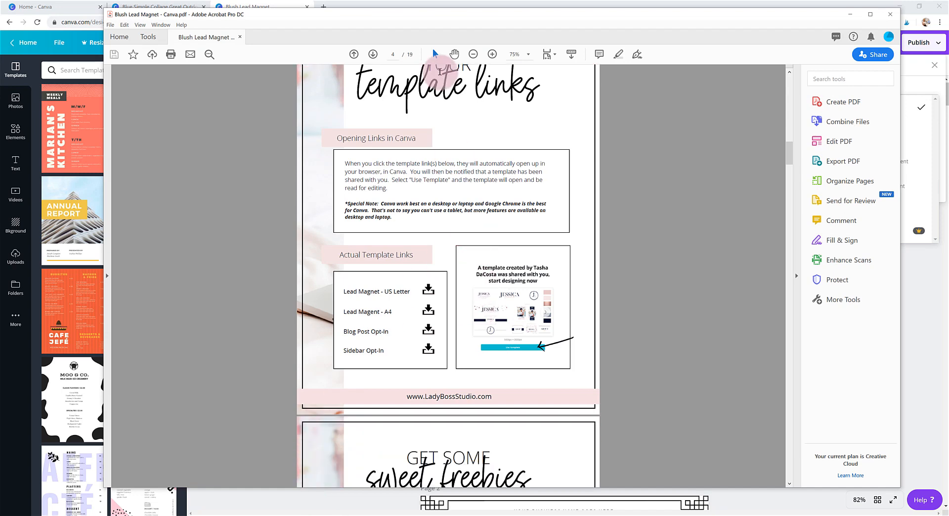
left_click(474, 54)
left_click(473, 54)
left_click(473, 54)
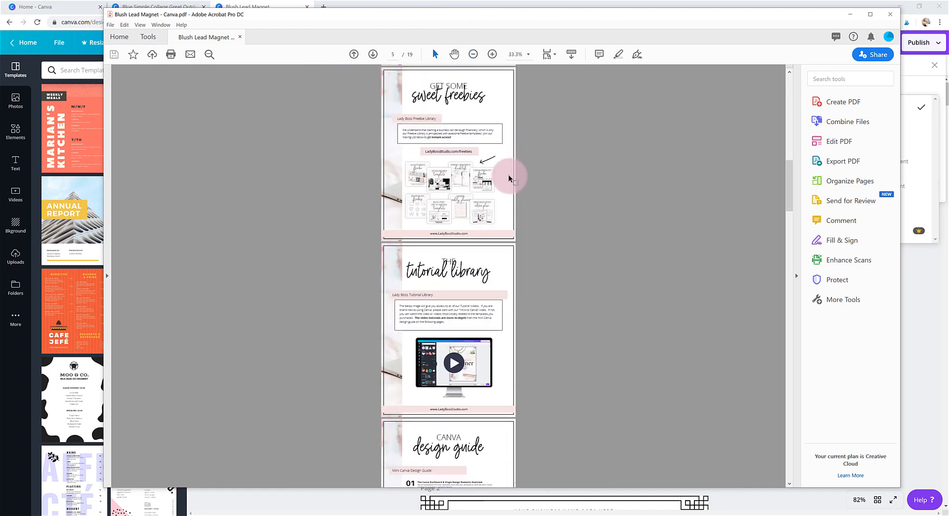
scroll(510, 178, "down", 10)
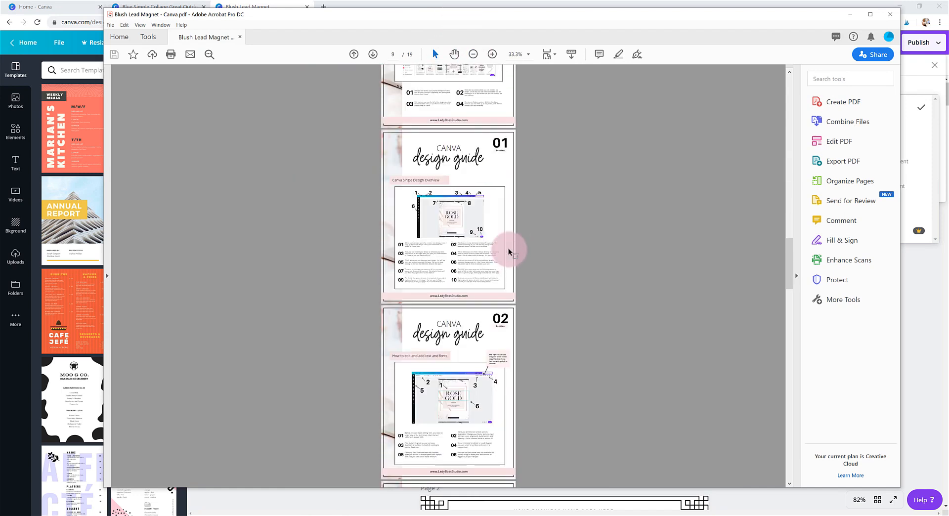
scroll(511, 252, "down", 10)
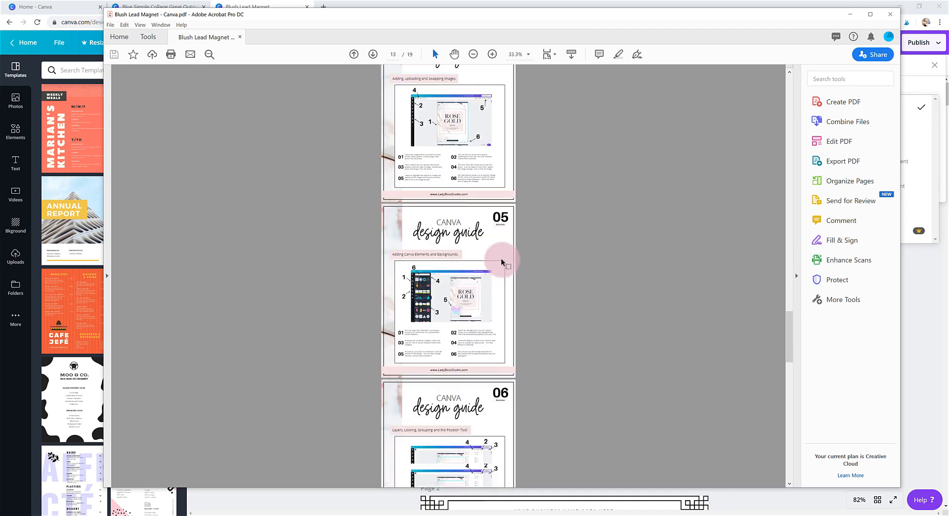
scroll(503, 262, "down", 6)
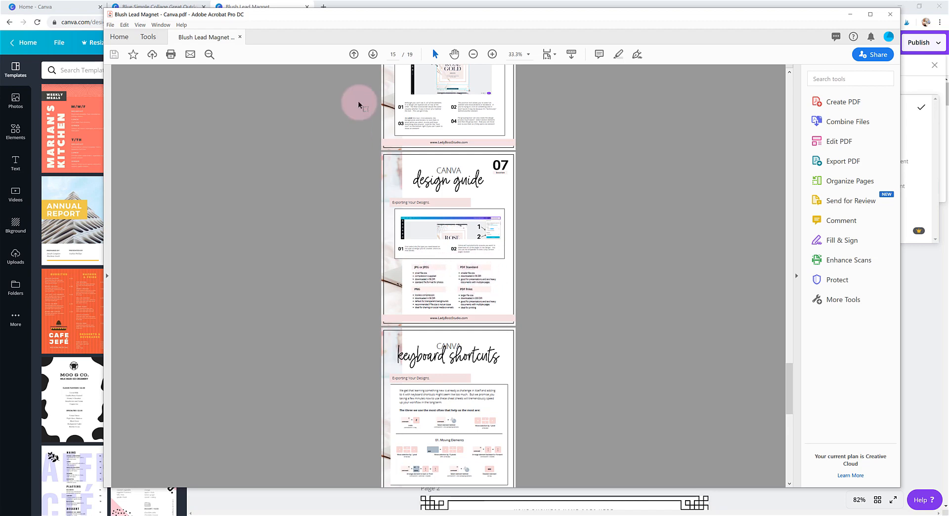
left_click(851, 14)
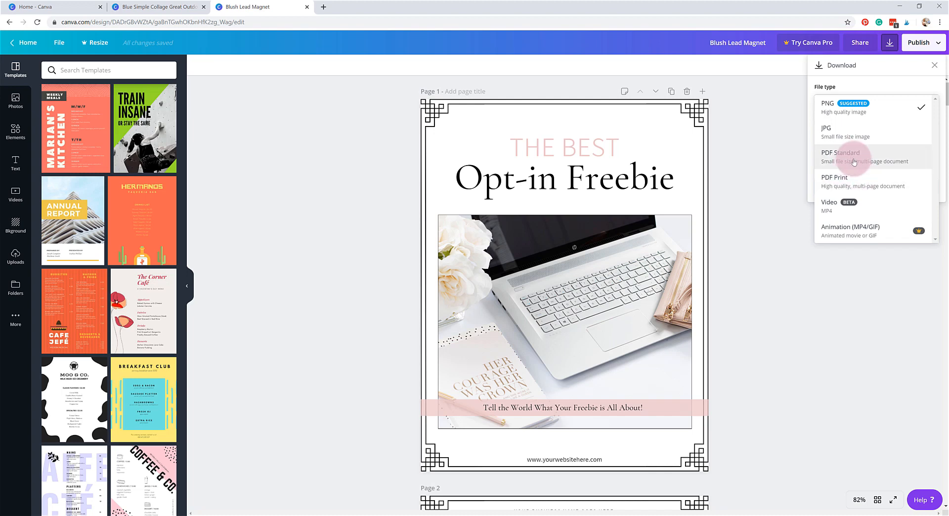
Browse the download page selection to see how individual pages can be chosen, leaving all pages selected.
left_click(869, 269)
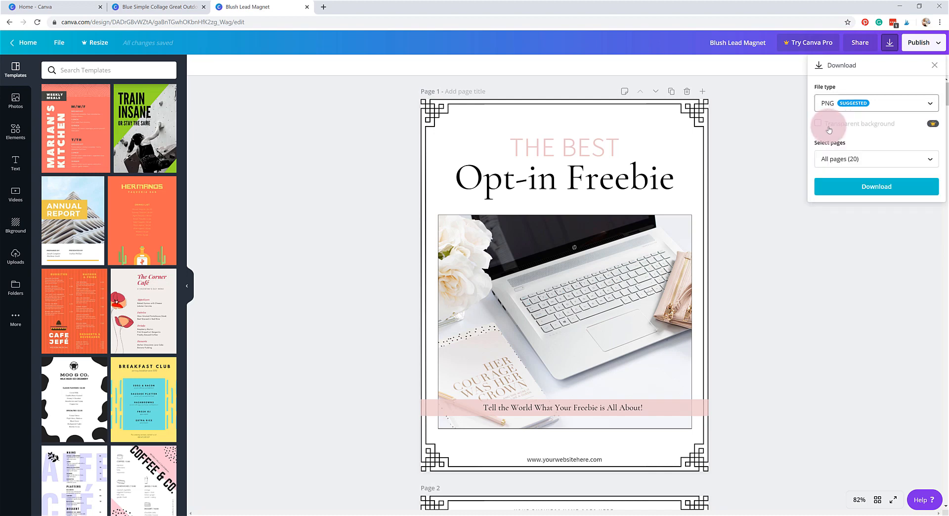
left_click(891, 161)
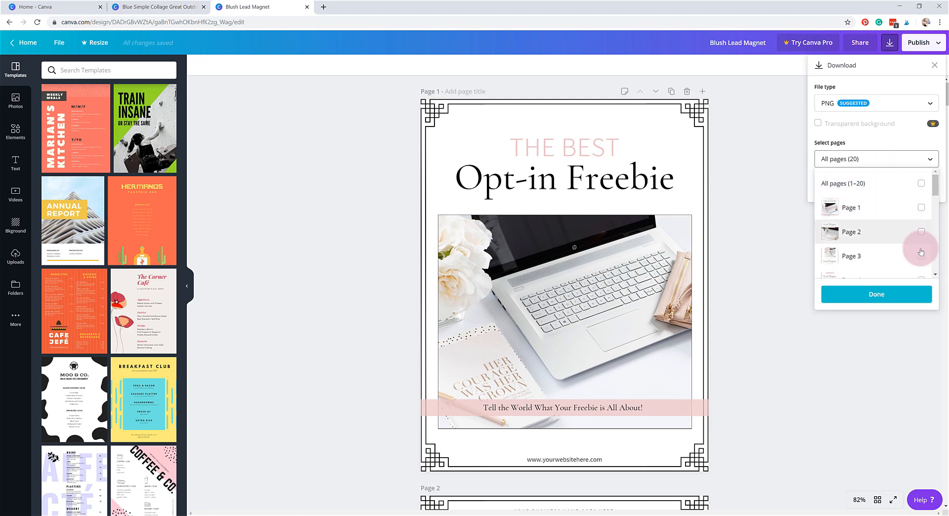
scroll(918, 245, "down", 3)
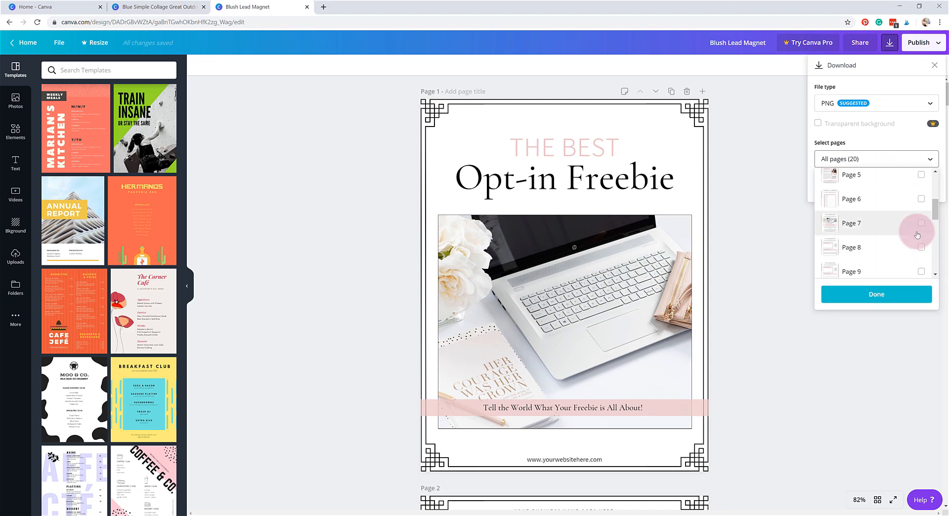
scroll(917, 234, "down", 3)
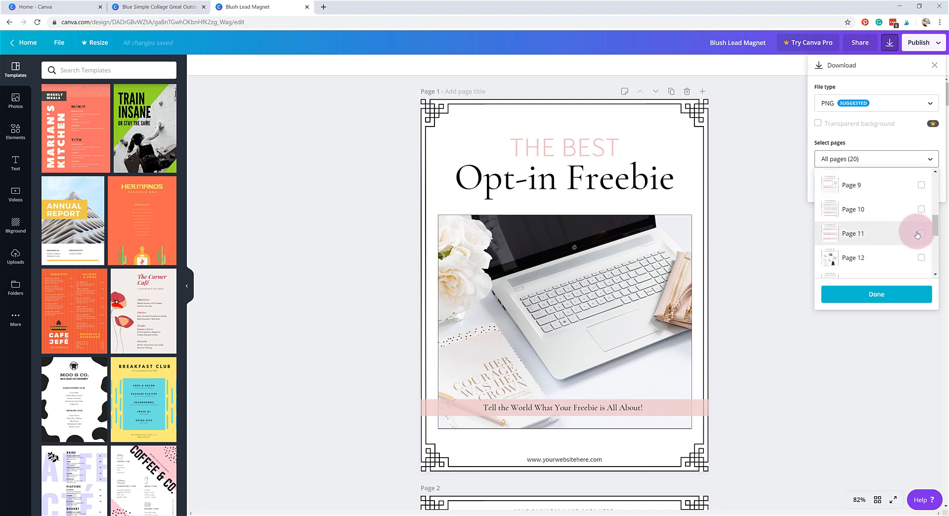
scroll(917, 234, "up", 3)
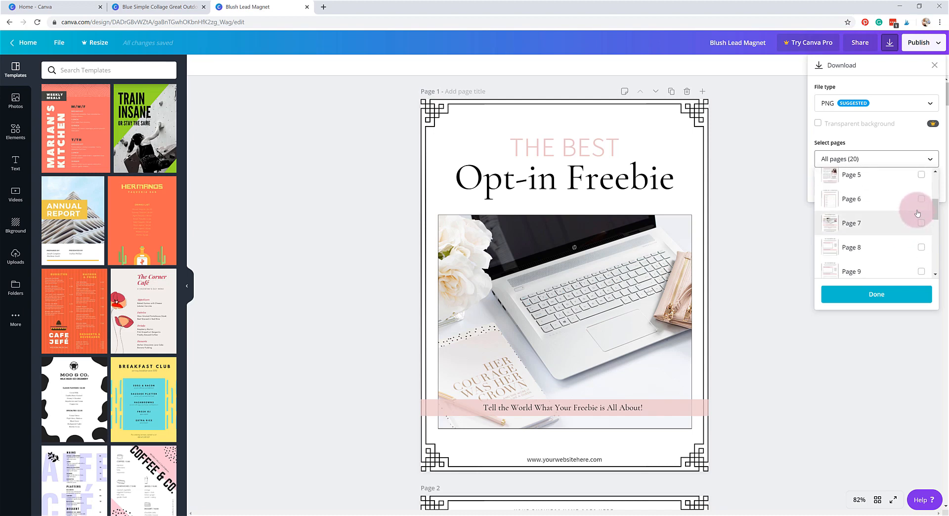
scroll(917, 213, "up", 3)
left_click(895, 135)
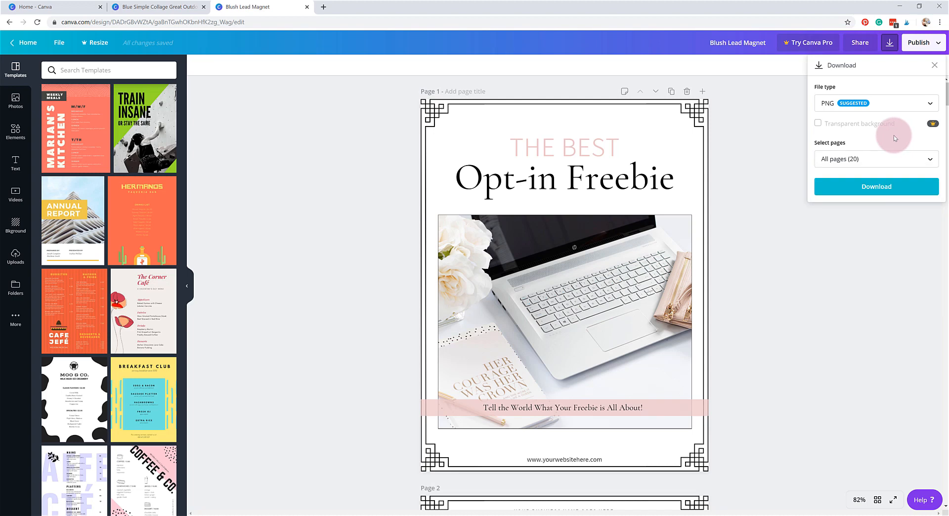
Expand and browse the full list of publishing destinations for the Blush Lead Magnet design.
left_click(885, 193)
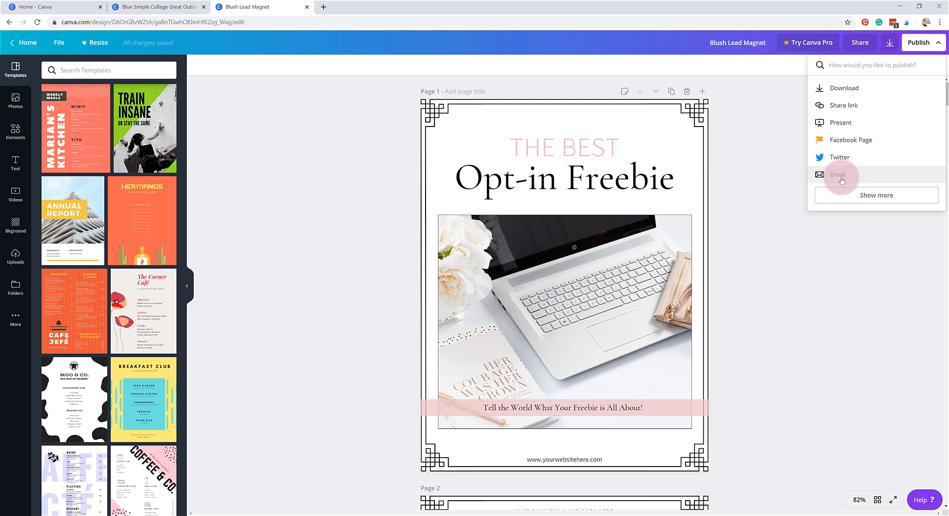
left_click(859, 195)
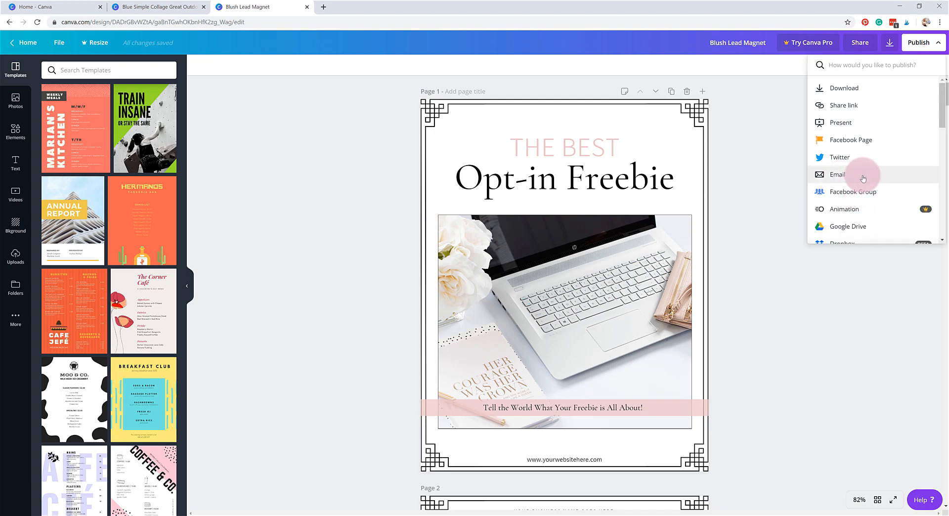
scroll(862, 178, "down", 1)
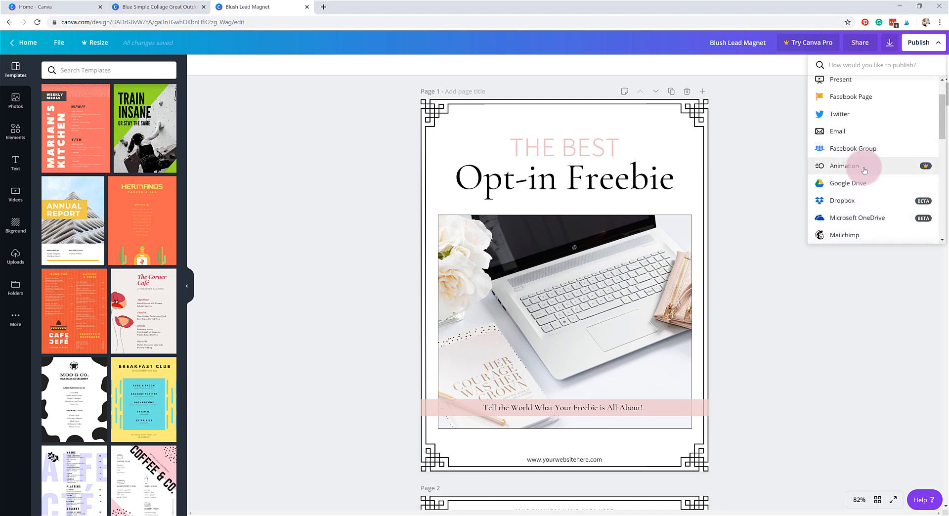
scroll(863, 170, "down", 8)
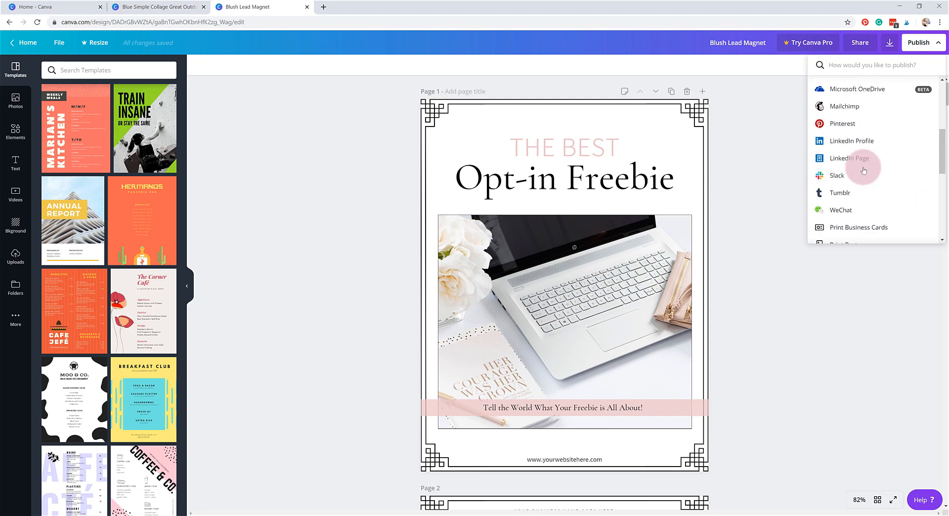
scroll(864, 166, "down", 1)
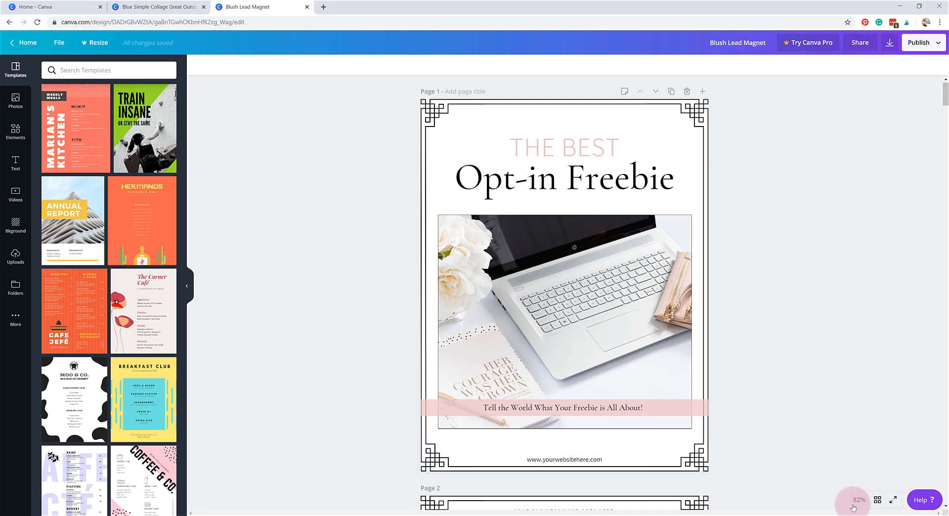
View the Blush Lead Magnet pages at 25% and 50% zoom, and leave the zoom at 75%.
left_click(860, 502)
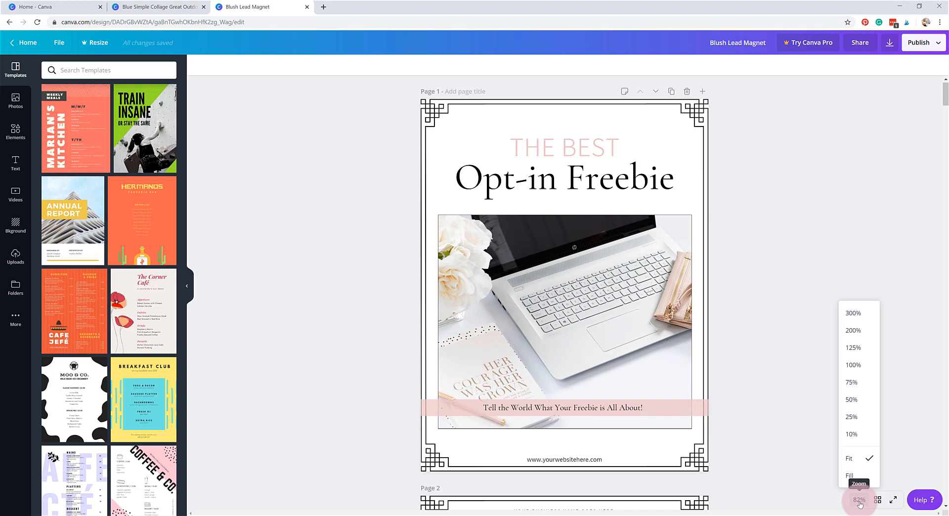
left_click(852, 415)
left_click(859, 500)
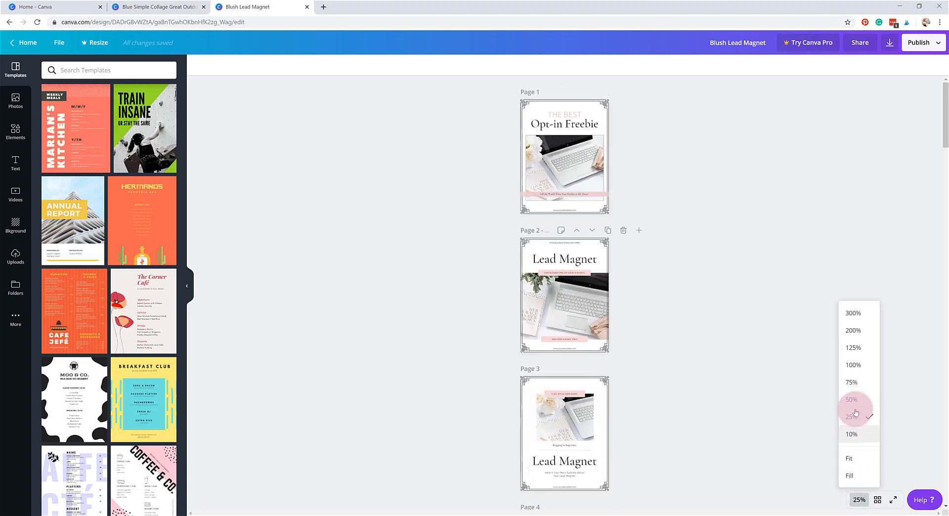
left_click(851, 399)
left_click(859, 500)
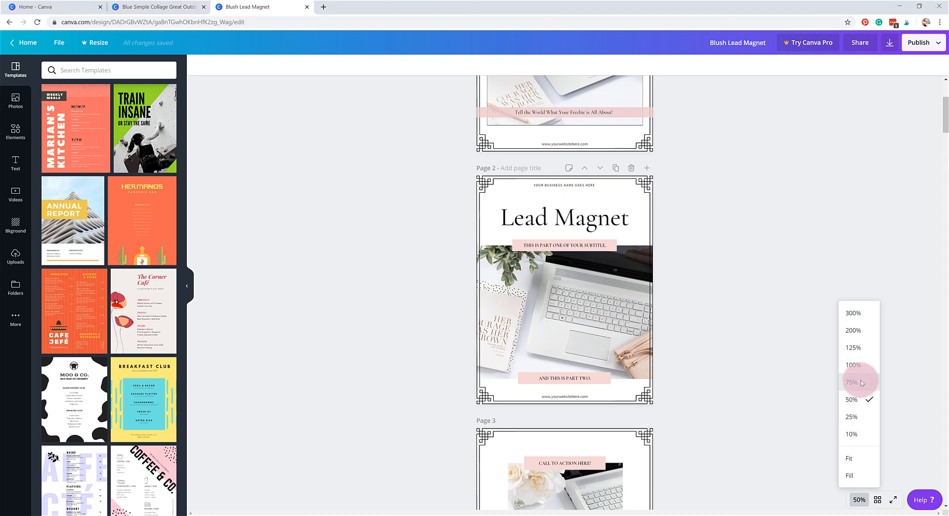
left_click(855, 381)
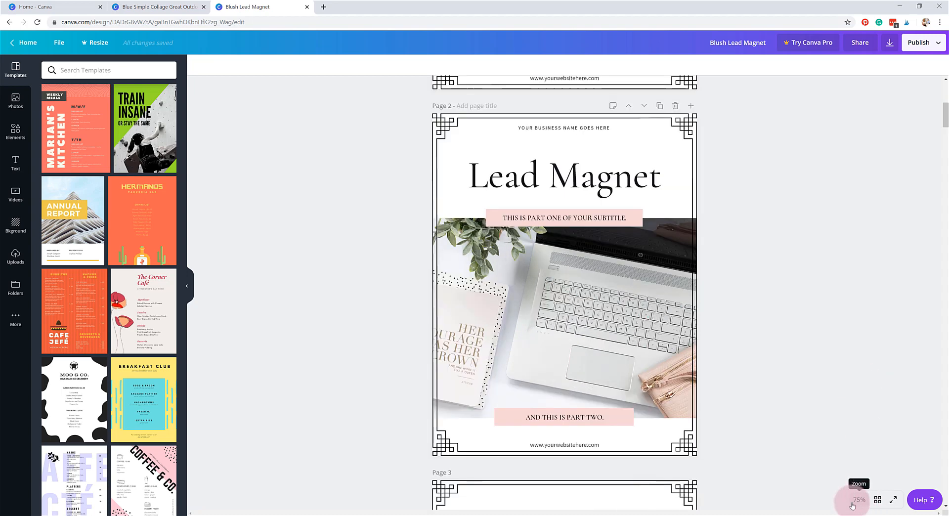
Show all pages in the grid view, add a blank page and move it to position 13, ahead of Checklist #2.
left_click(878, 501)
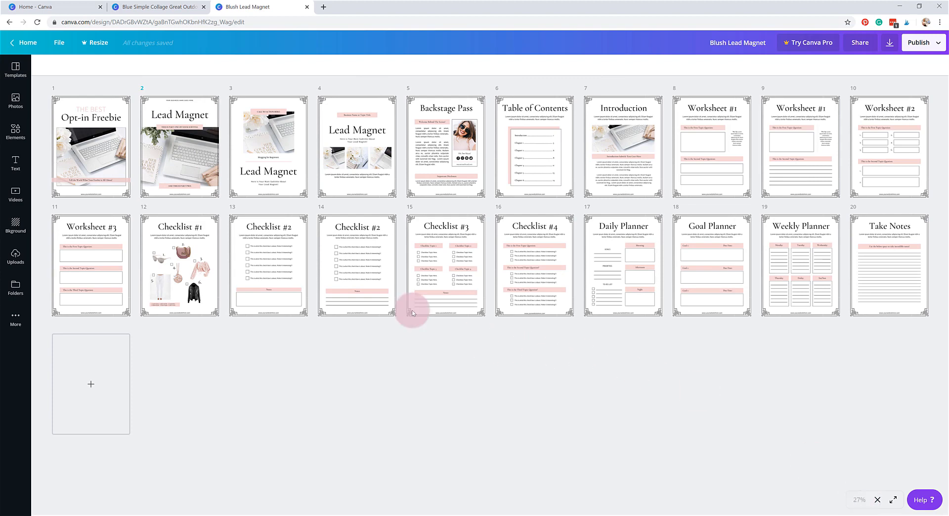
left_click_drag(360, 287, 437, 330)
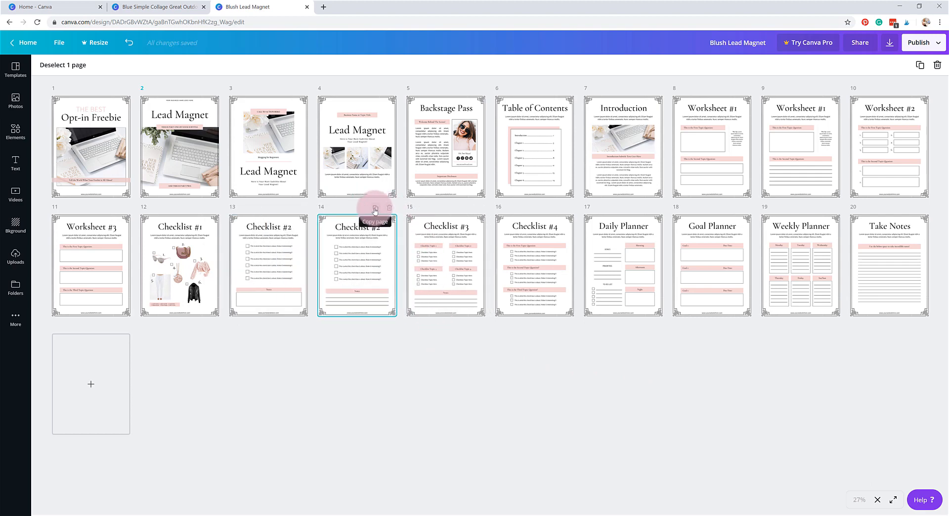
left_click(105, 386)
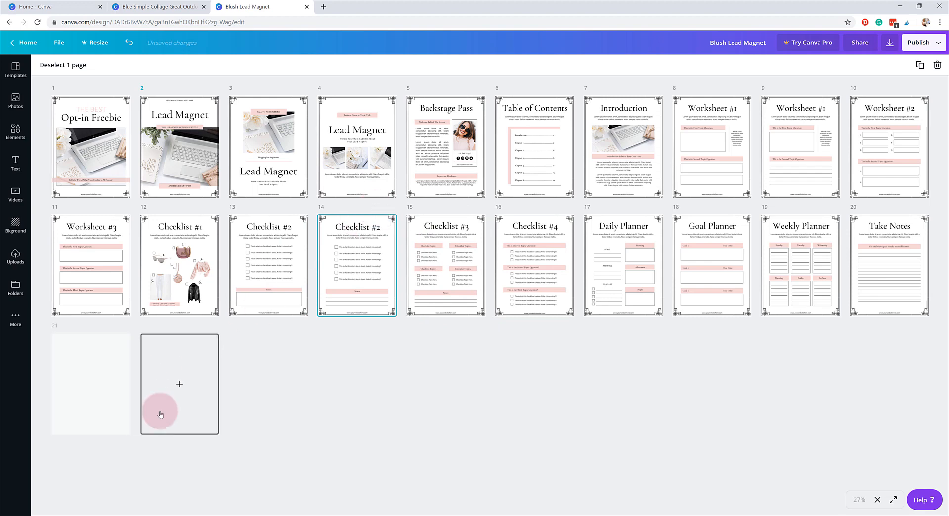
left_click_drag(105, 385, 267, 267)
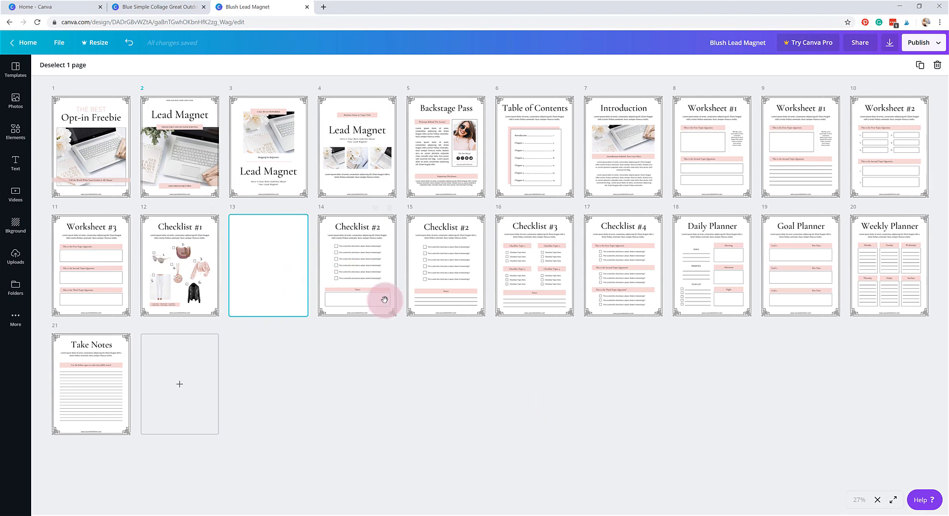
Delete the blank page at position 13 and leave the grid view.
left_click(301, 208)
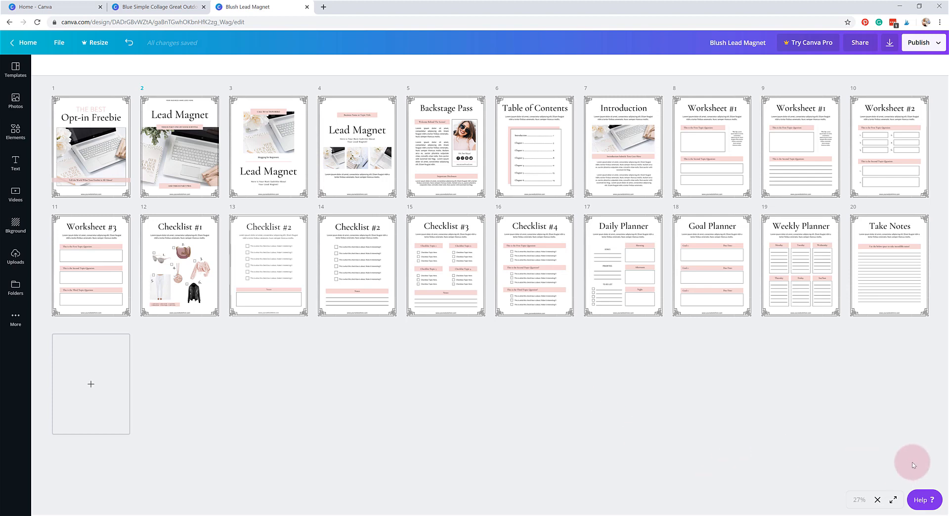
left_click(877, 500)
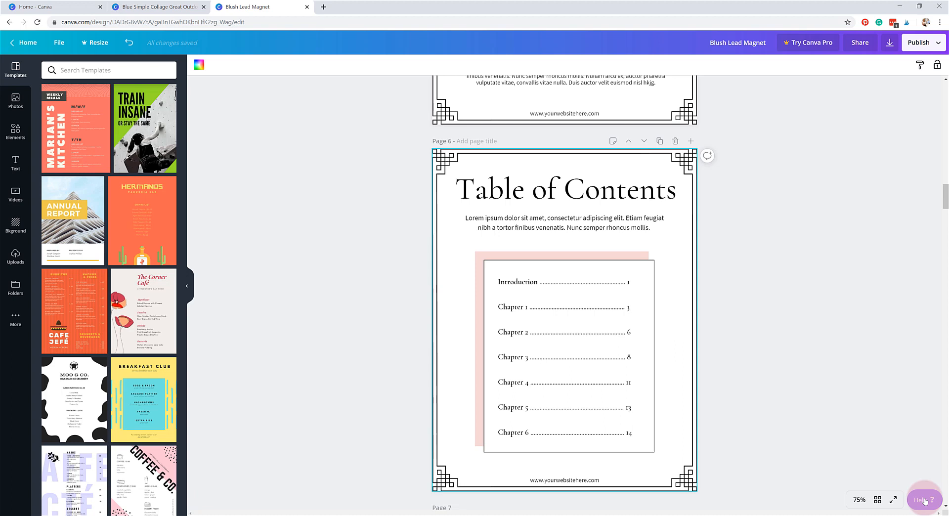
Look over the editor's help topics and the additional content categories for the design.
left_click(923, 499)
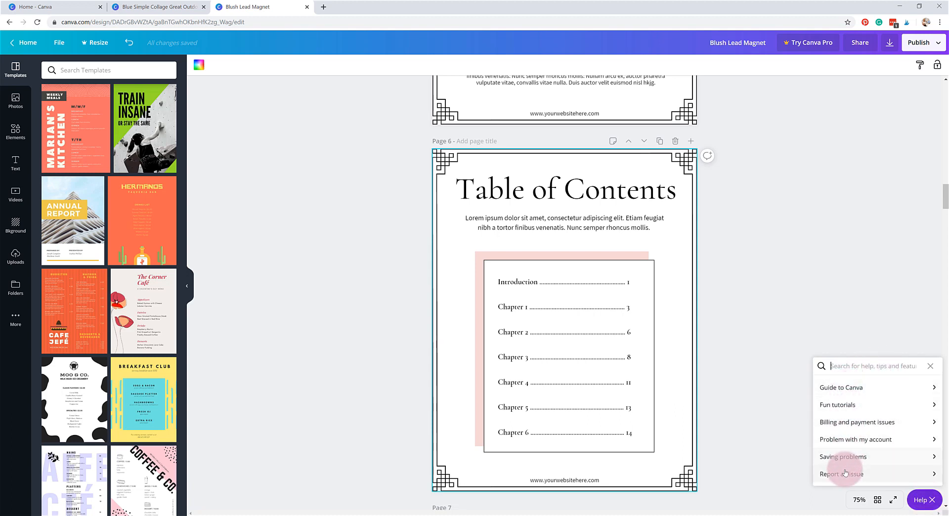
left_click(792, 385)
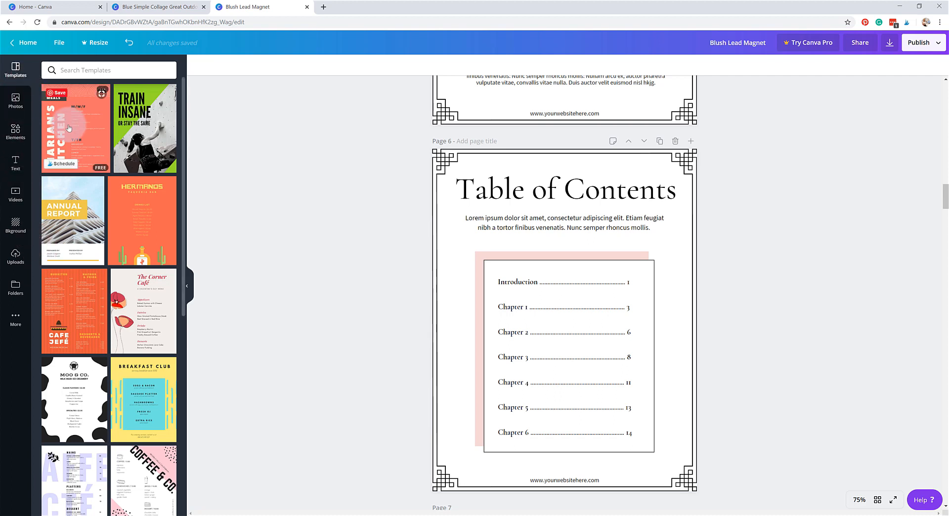
mouse_move(63, 127)
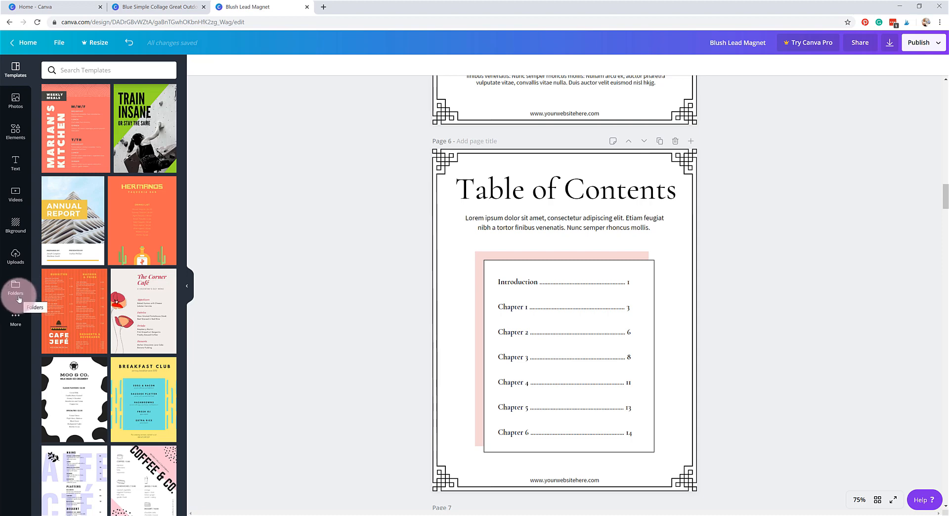
left_click(16, 319)
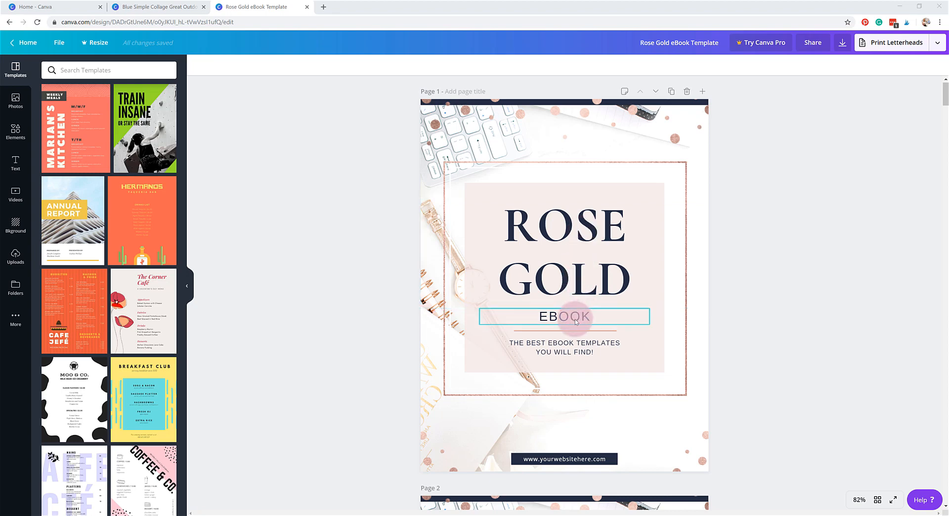
Select the ROSE GOLD title on page 1 of the Rose Gold eBook Template and browse the available fonts.
left_click(583, 272)
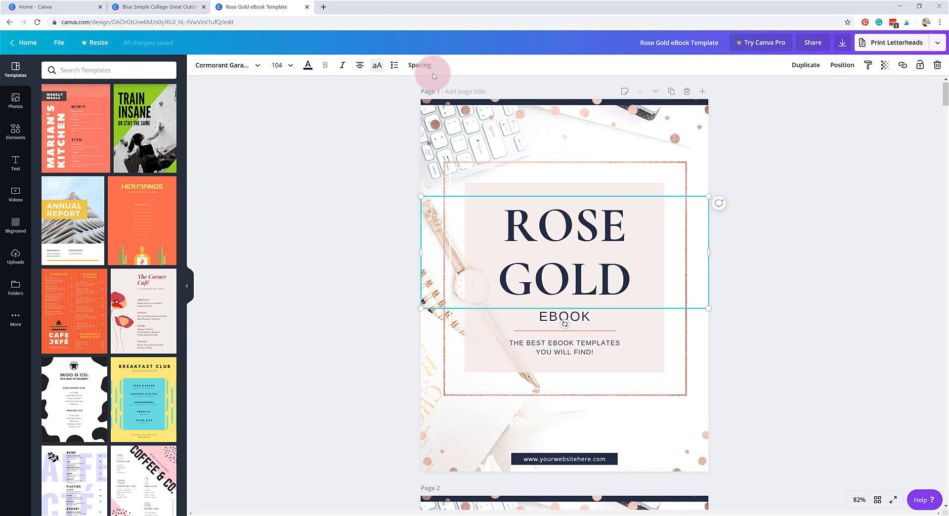
left_click(221, 68)
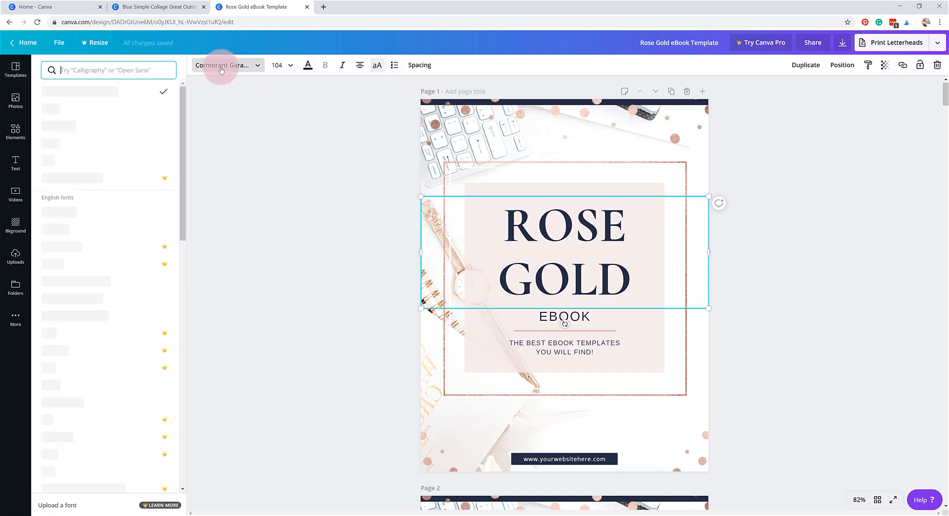
scroll(124, 202, "down", 15)
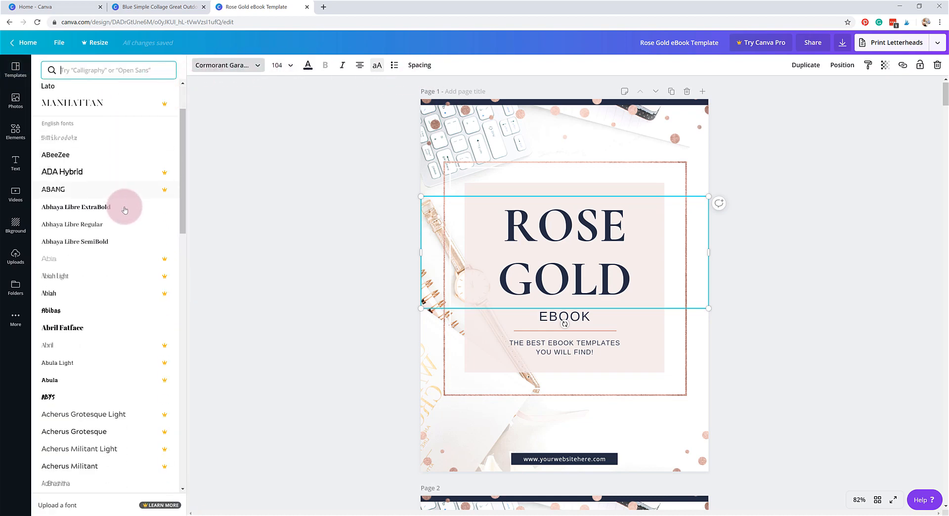
scroll(124, 210, "down", 12)
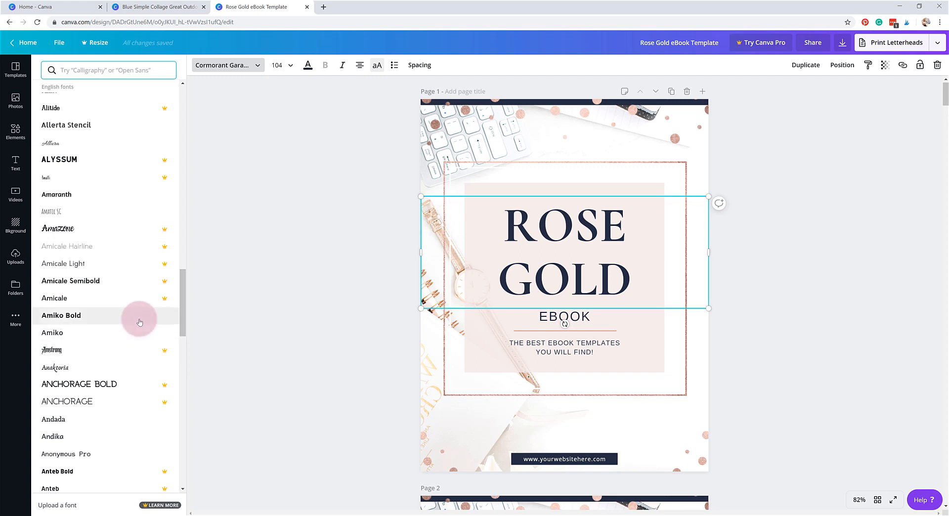
Set the ROSE GOLD title's font size to 78, looking through the preset sizes.
left_click(288, 70)
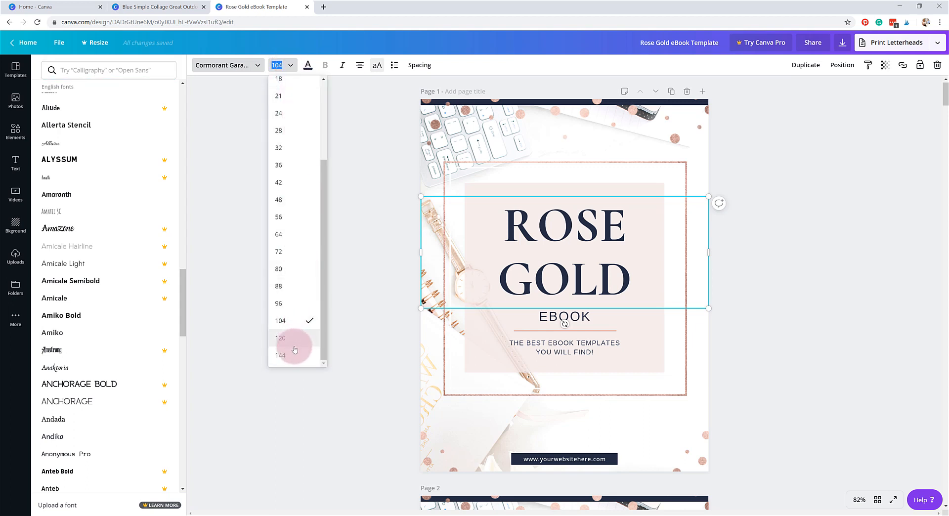
scroll(303, 271, "up", 3)
scroll(303, 270, "down", 3)
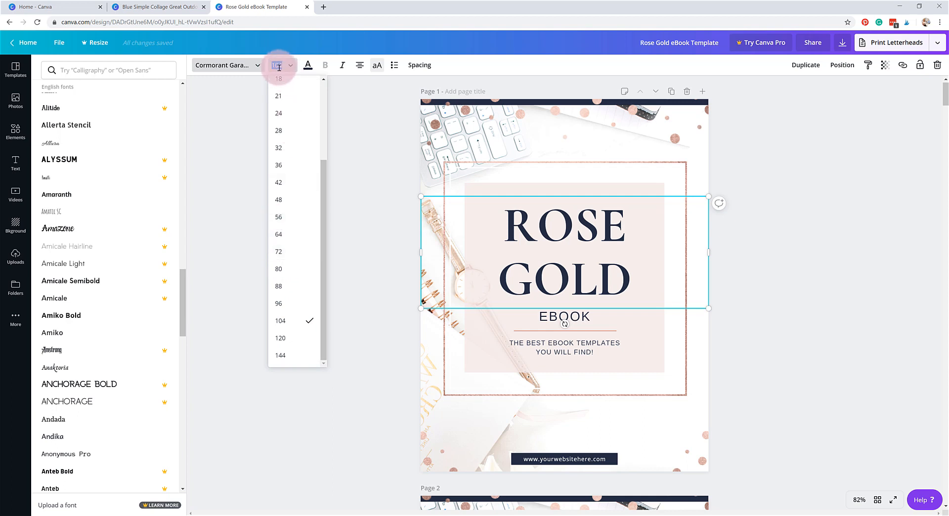
key("Return")
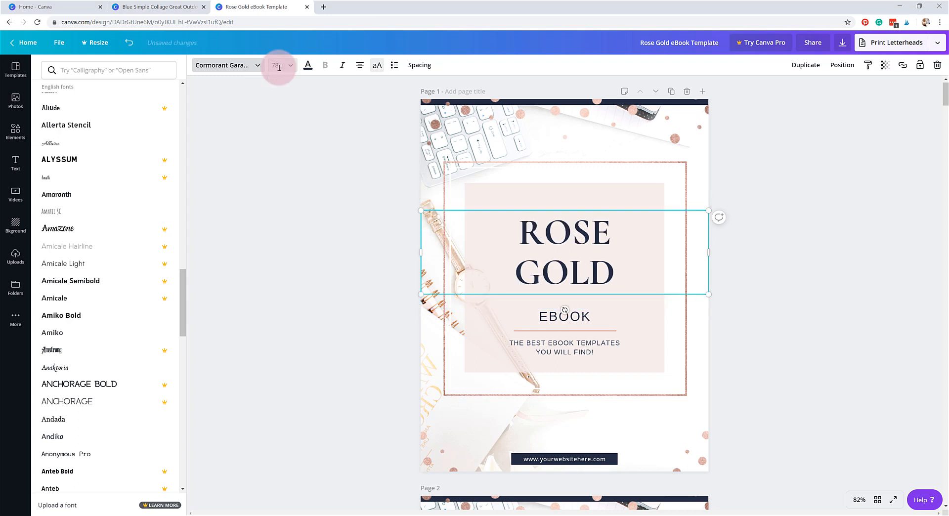
left_click(280, 66)
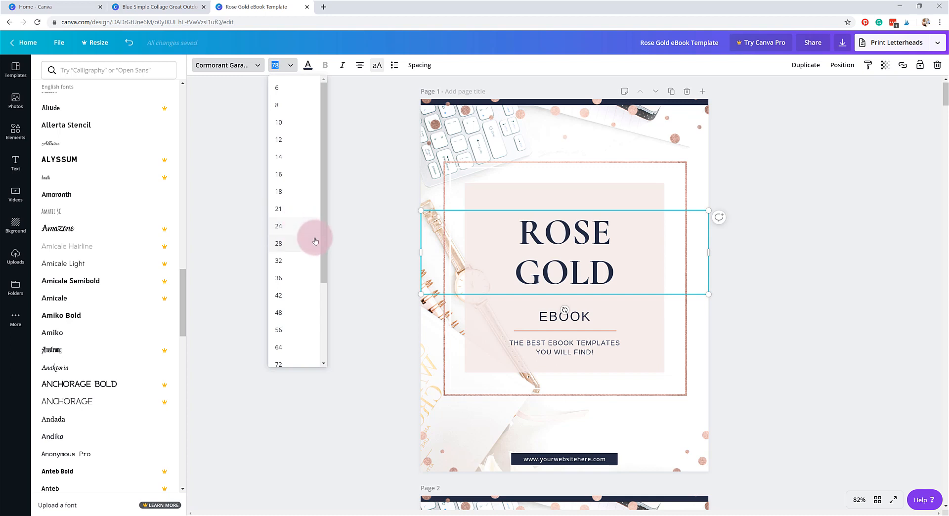
Recolor the ROSE GOLD title to a custom dark maroon by shifting the hue of its navy text color.
left_click(309, 65)
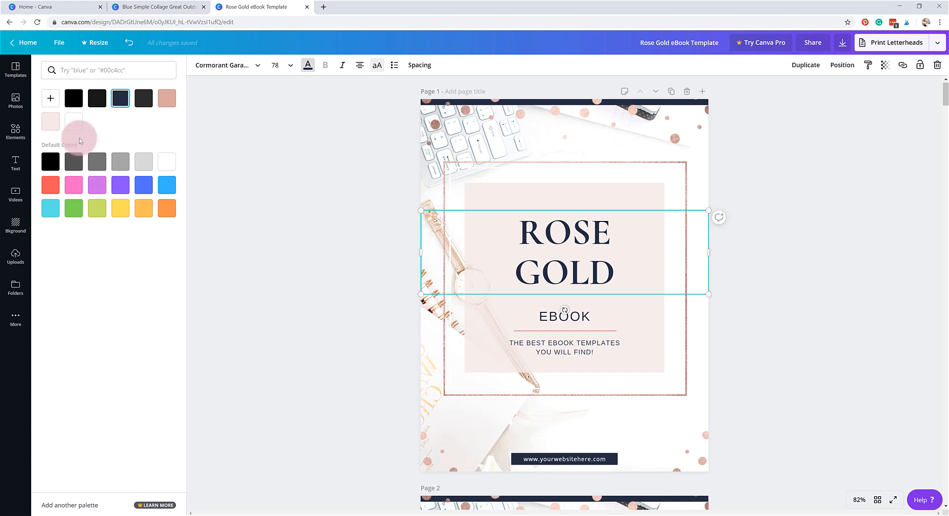
left_click(55, 103)
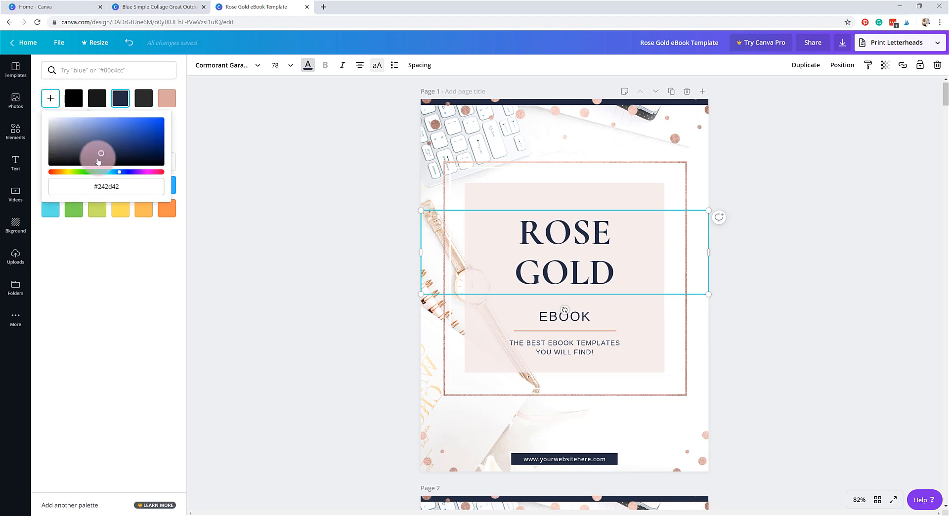
left_click_drag(120, 172, 95, 194)
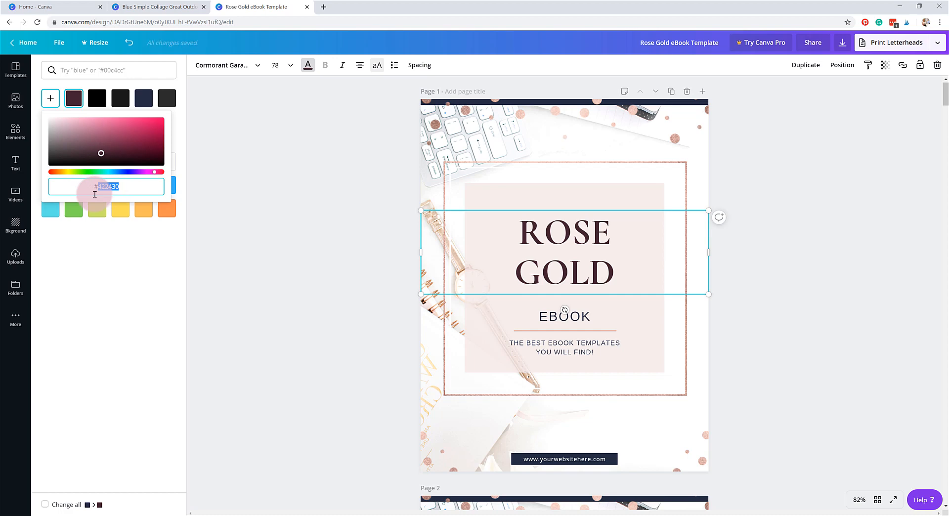
left_click(119, 232)
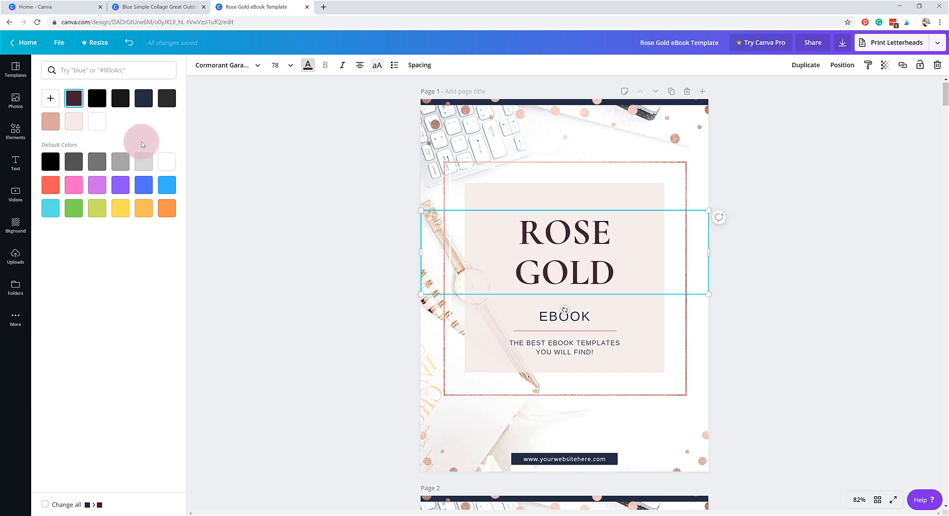
Undo the title's custom color and font size changes, and try the charcoal document color on it before undoing that too.
key("ctrl+z")
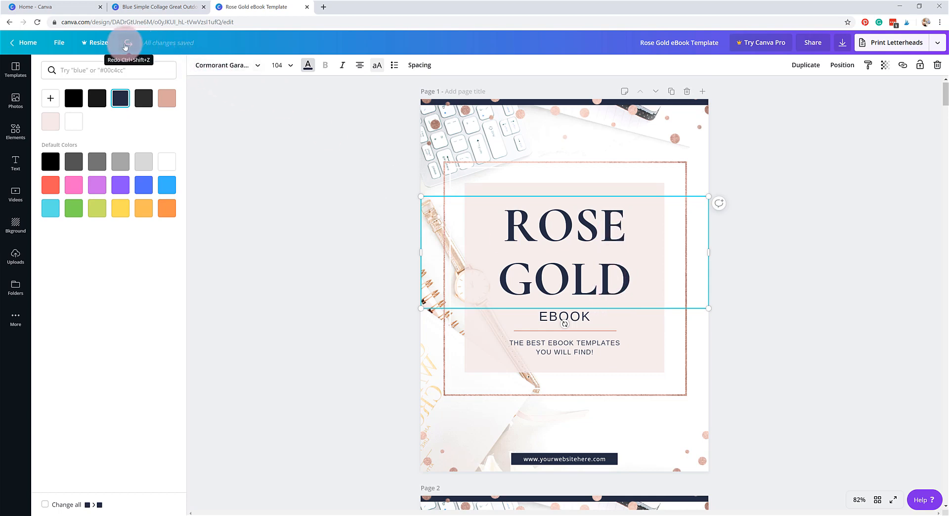
left_click(143, 98)
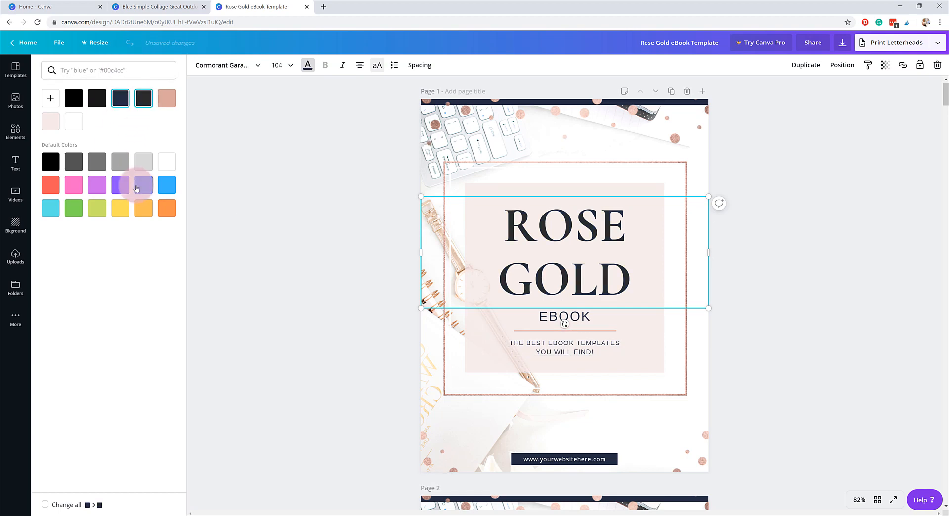
left_click(129, 43)
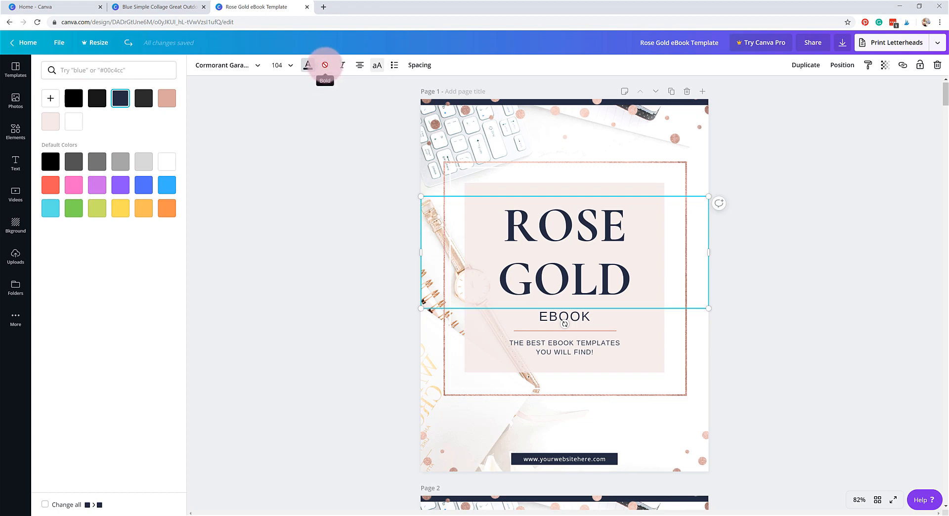
Try left and right alignment on the ROSE GOLD title and return it to centered.
left_click(360, 70)
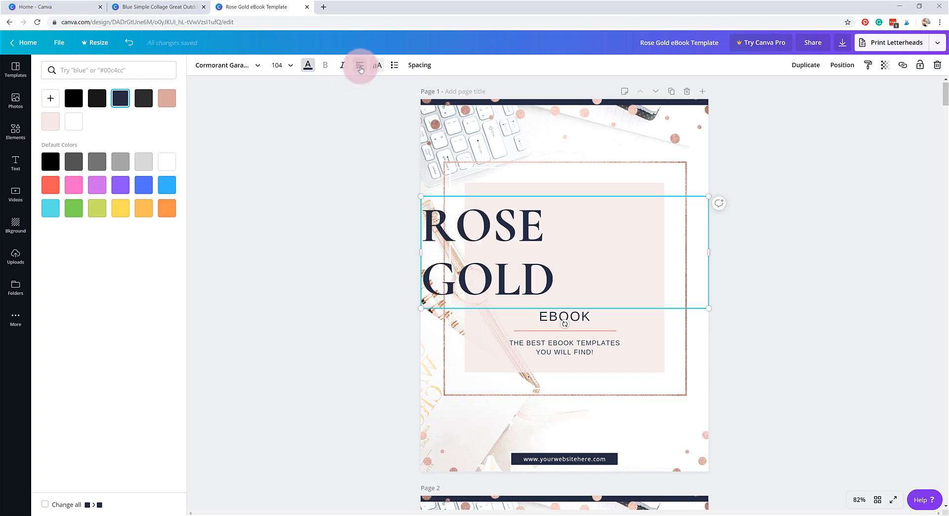
left_click(360, 70)
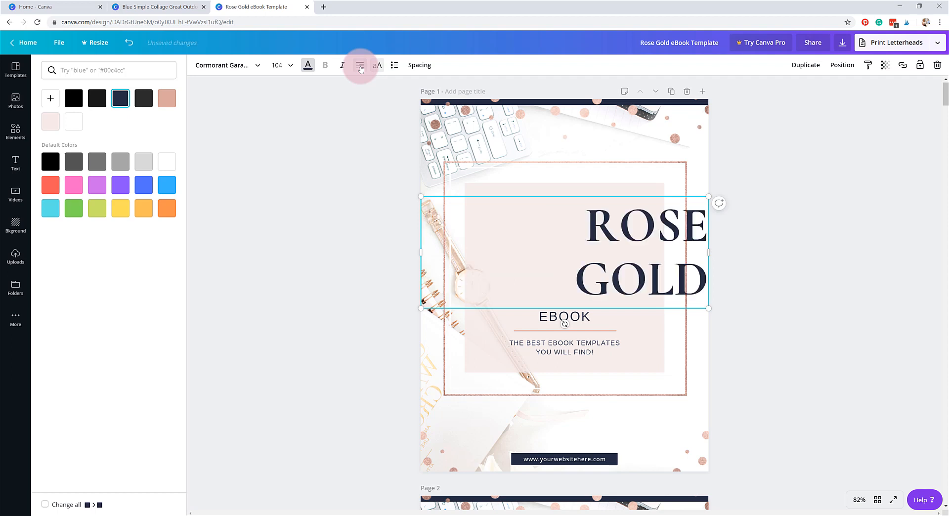
left_click(360, 70)
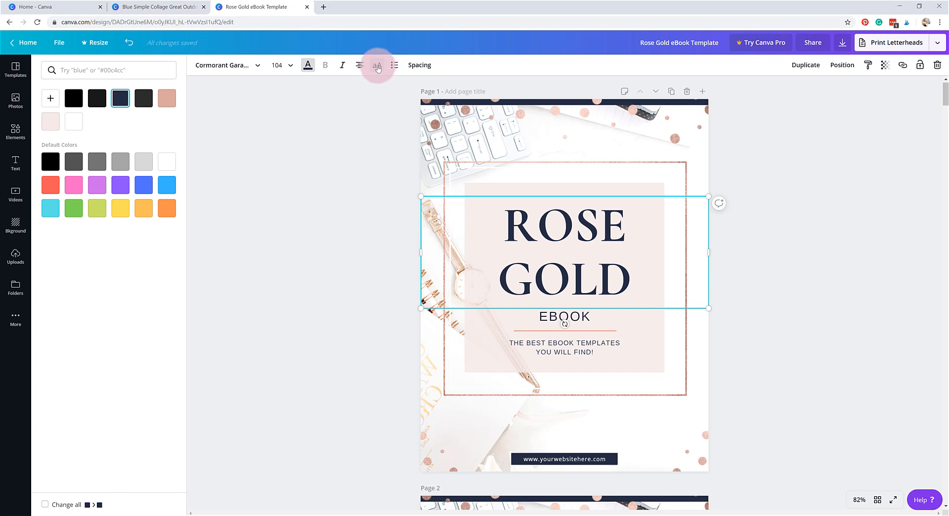
Toggle the ROSE GOLD title's uppercase formatting off and on, leaving it in capitals.
left_click(377, 66)
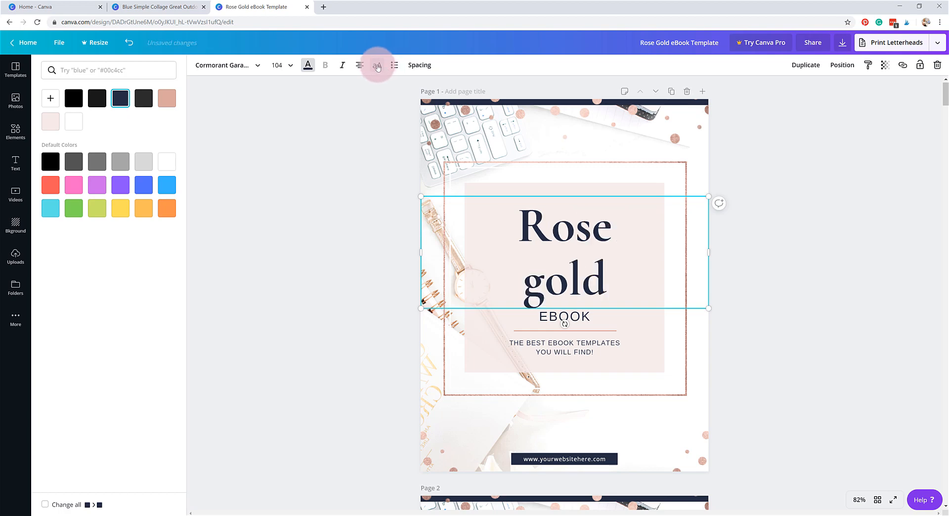
left_click(377, 67)
left_click(377, 67)
left_click(377, 67)
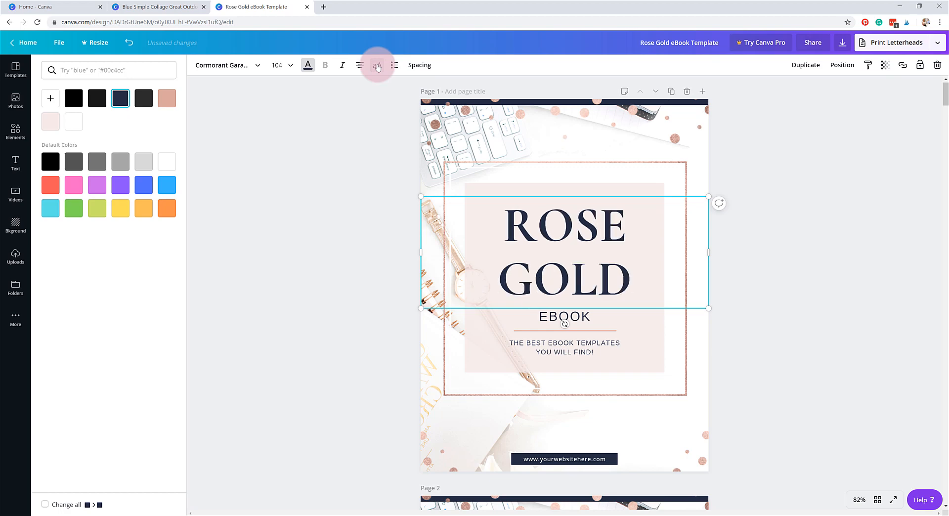
Try bulleted and numbered list formatting on the ROSE GOLD title, then remove the list formatting.
left_click(394, 68)
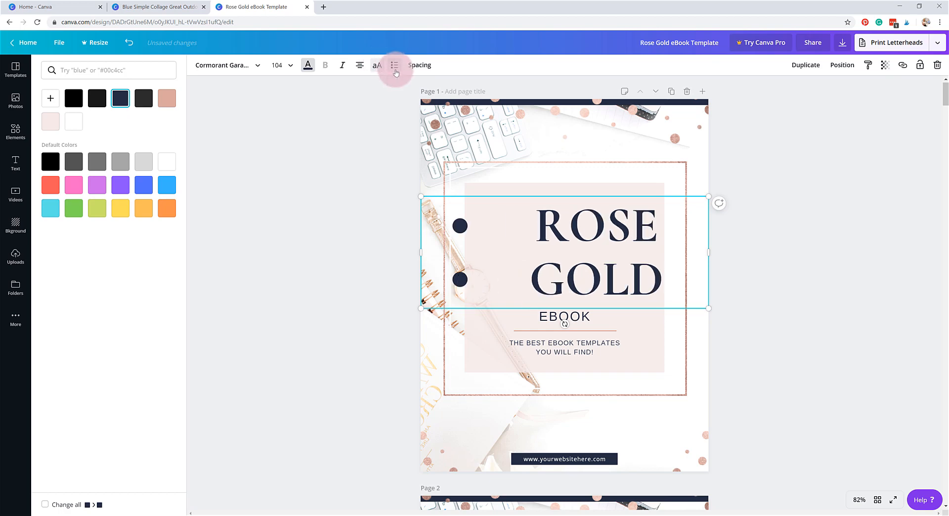
left_click(395, 67)
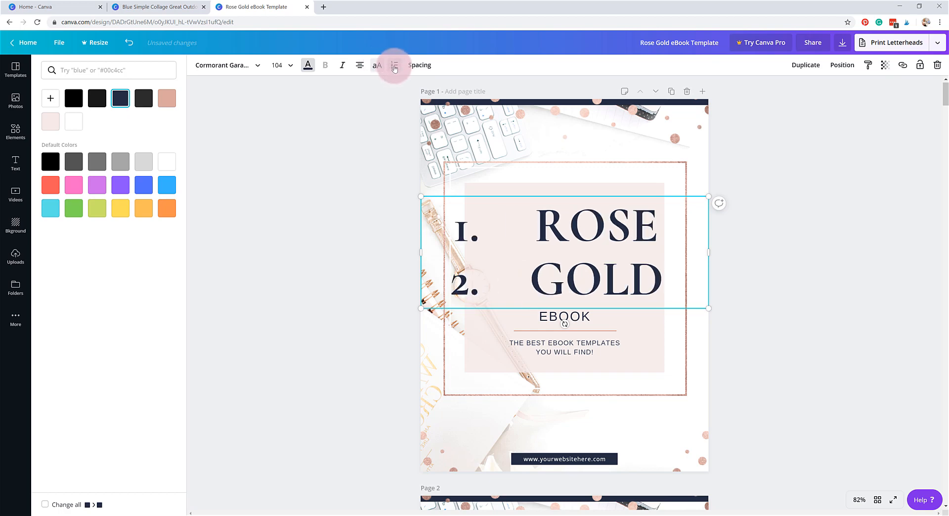
left_click(395, 67)
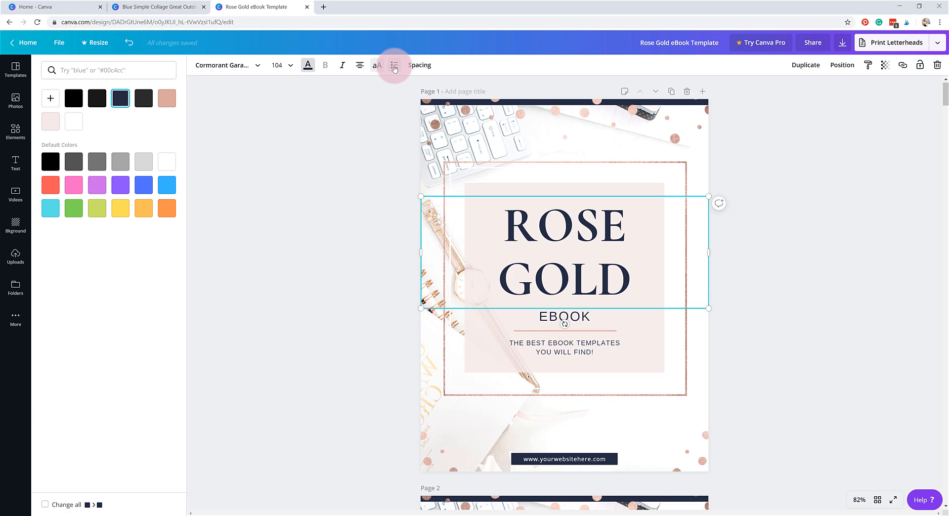
Set the ROSE GOLD title's letter spacing to 16 and its line height to 1.13.
left_click(422, 65)
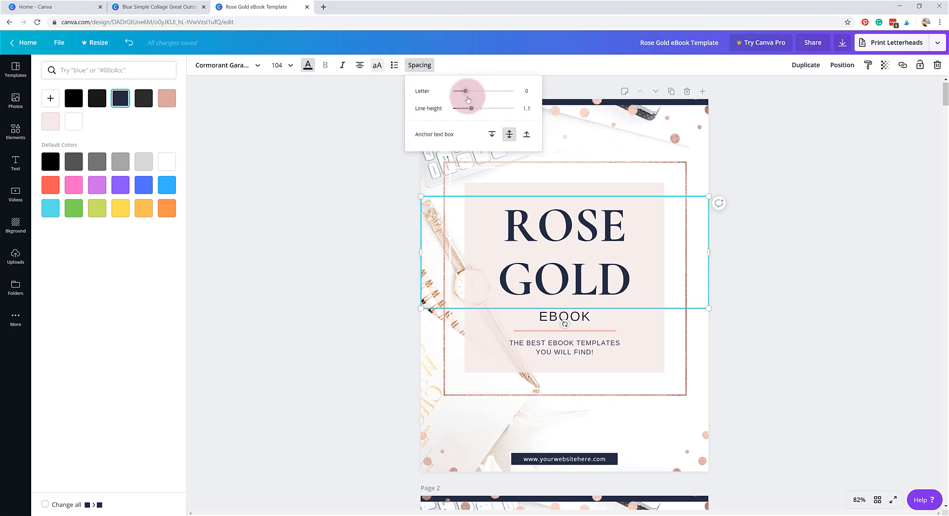
left_click_drag(466, 94, 472, 115)
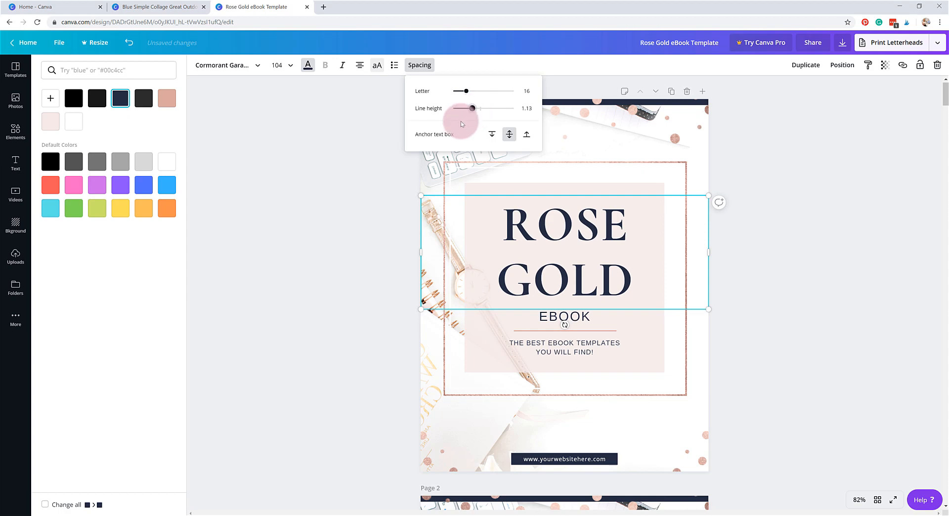
left_click(602, 217)
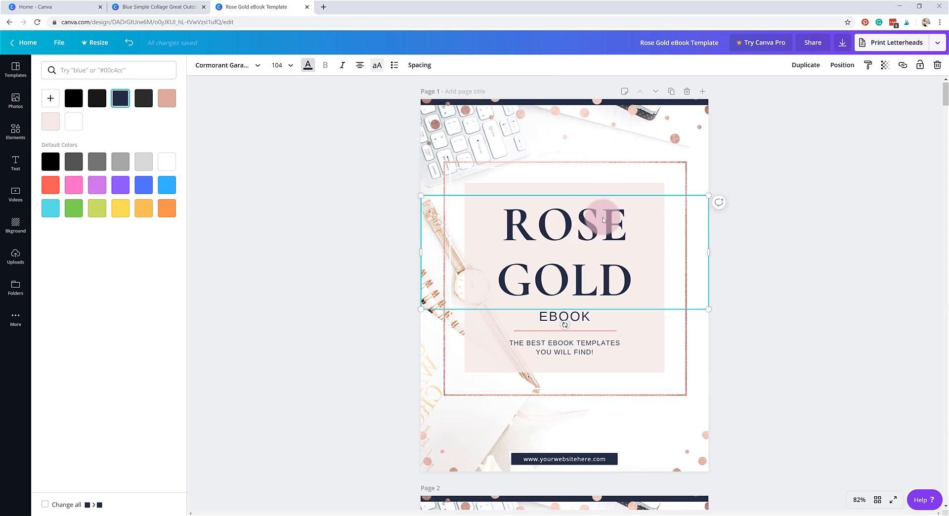
Duplicate the ROSE GOLD title, move the copy below the original, and undo the duplication.
left_click(803, 67)
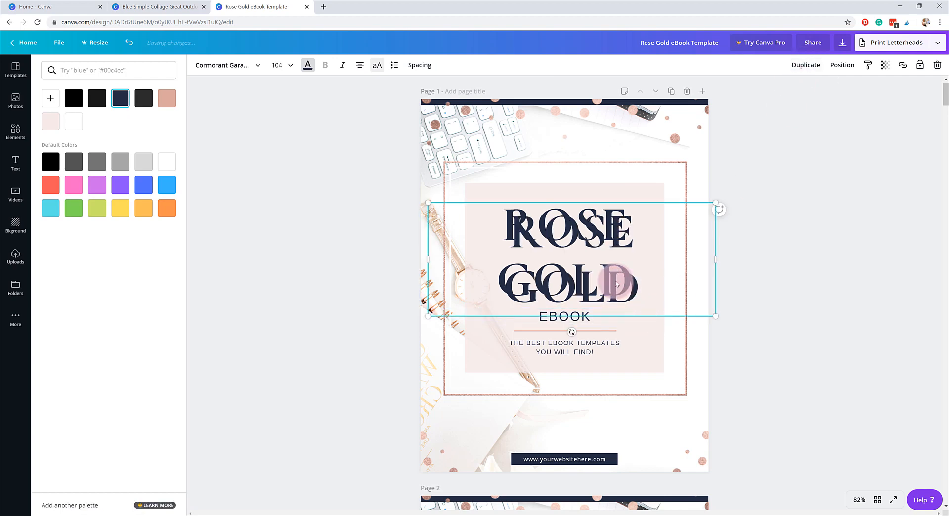
left_click_drag(599, 223, 586, 330)
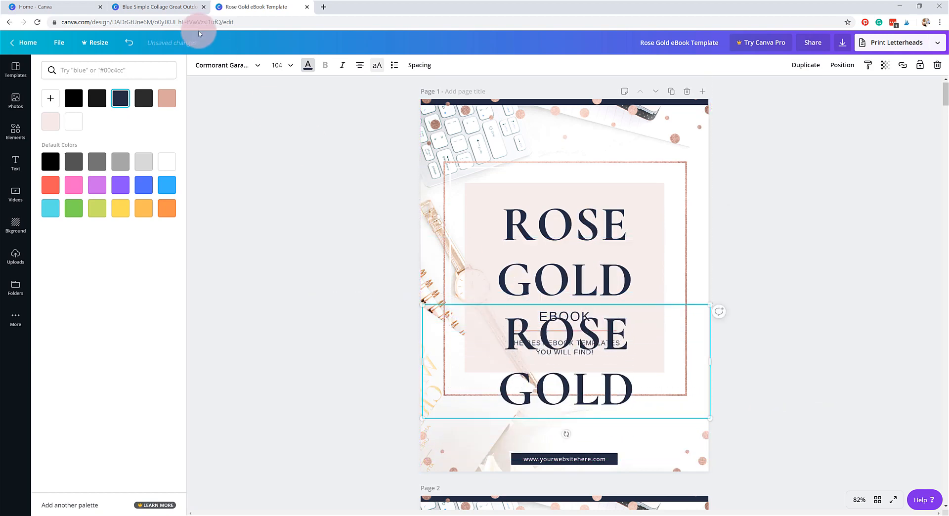
left_click(131, 43)
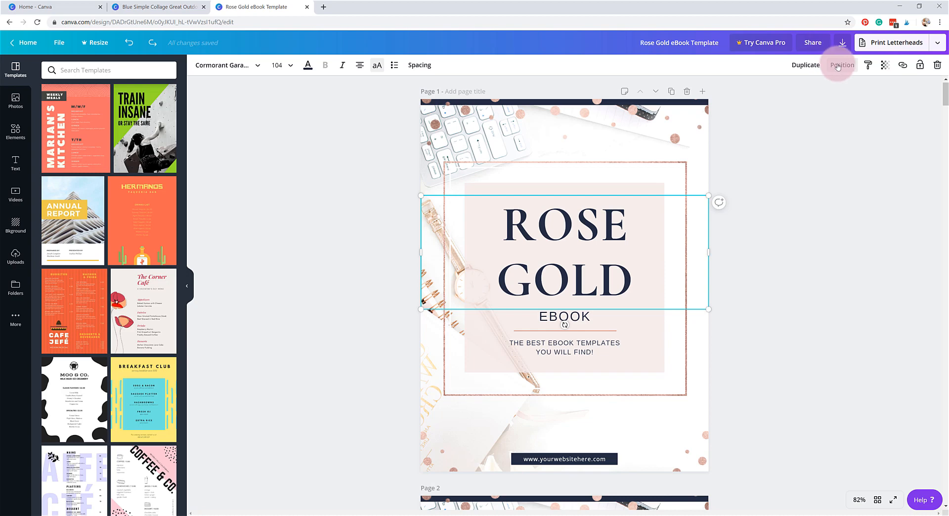
Try aligning the ROSE GOLD title to the top, middle and bottom of the page.
left_click(838, 69)
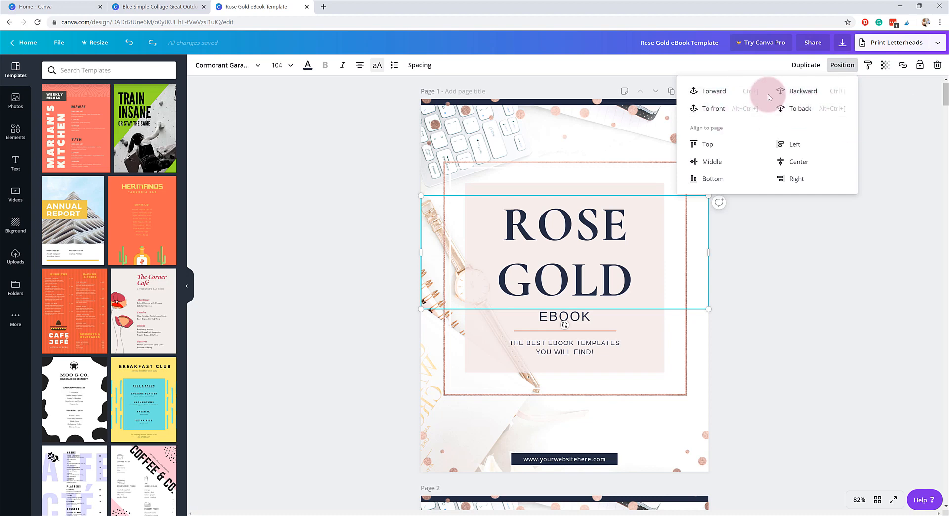
left_click(708, 145)
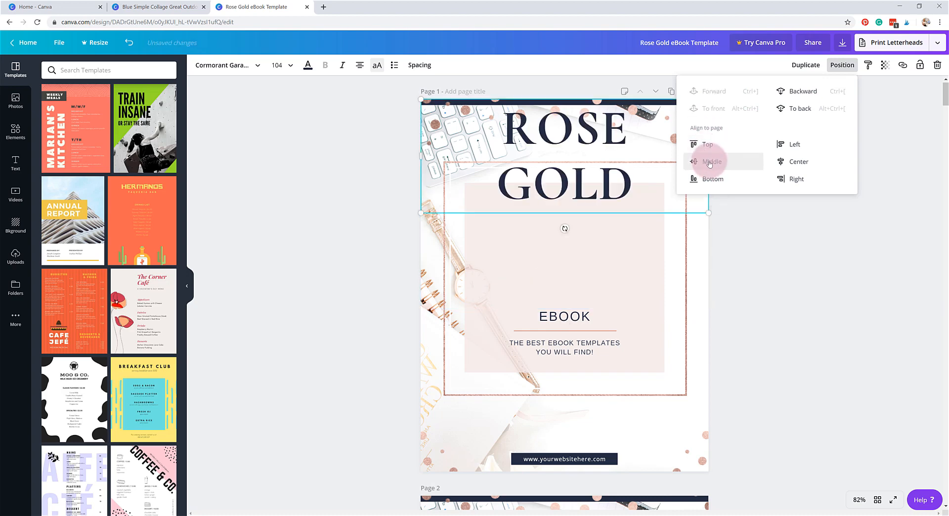
left_click(711, 162)
left_click(711, 182)
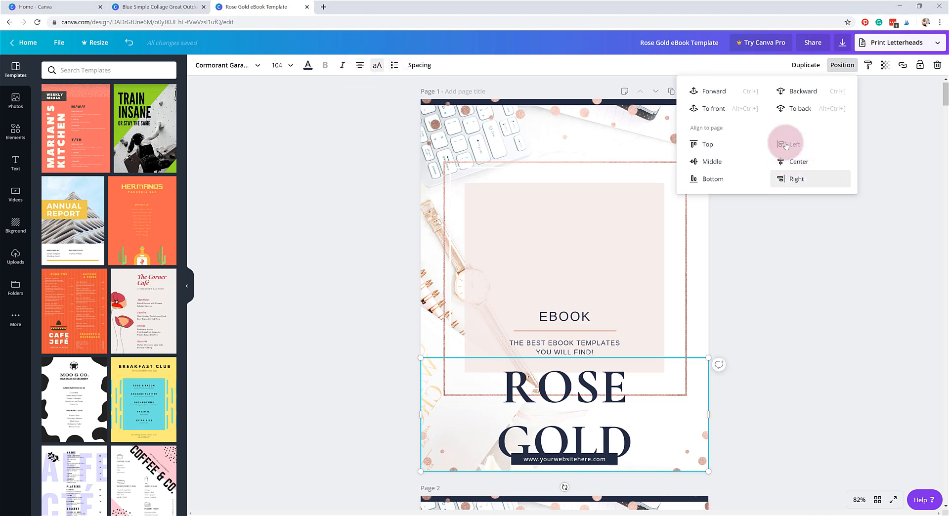
left_click(710, 144)
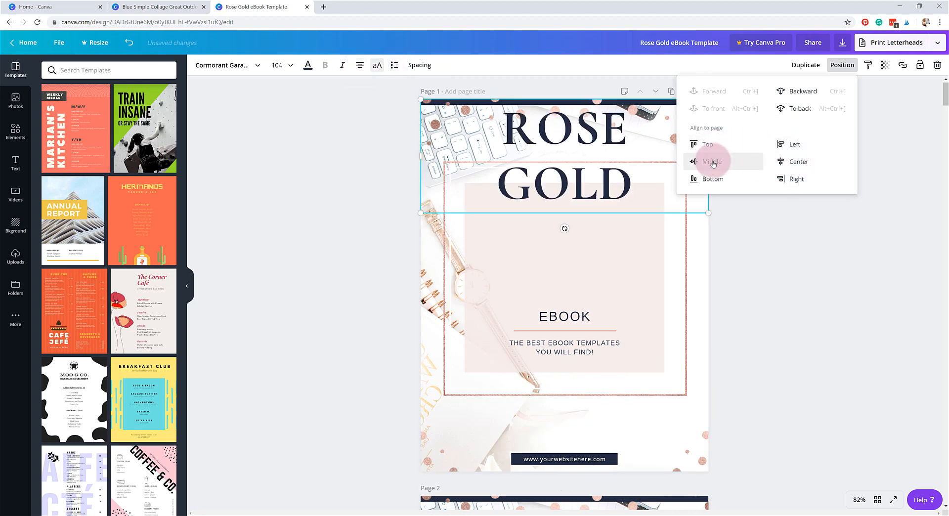
left_click(713, 161)
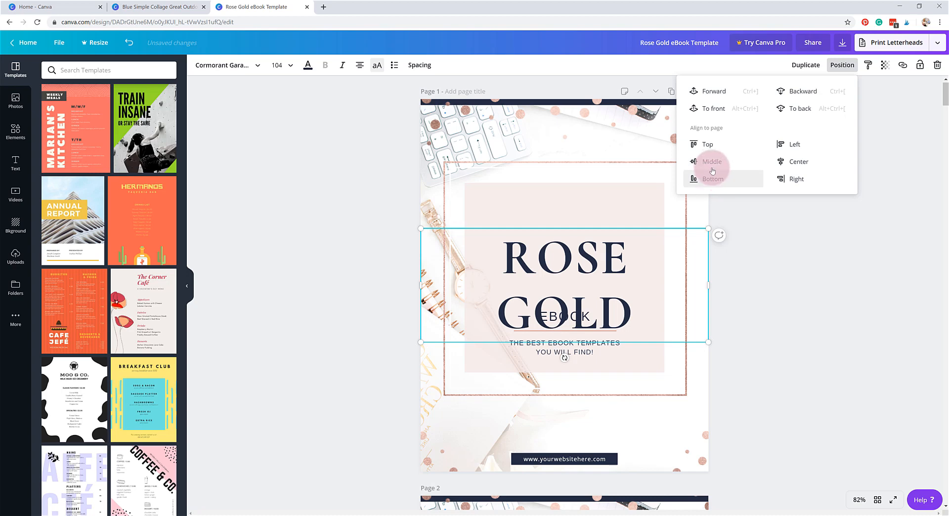
Undo all the page alignment changes made to the ROSE GOLD title.
left_click(131, 43)
left_click(132, 44)
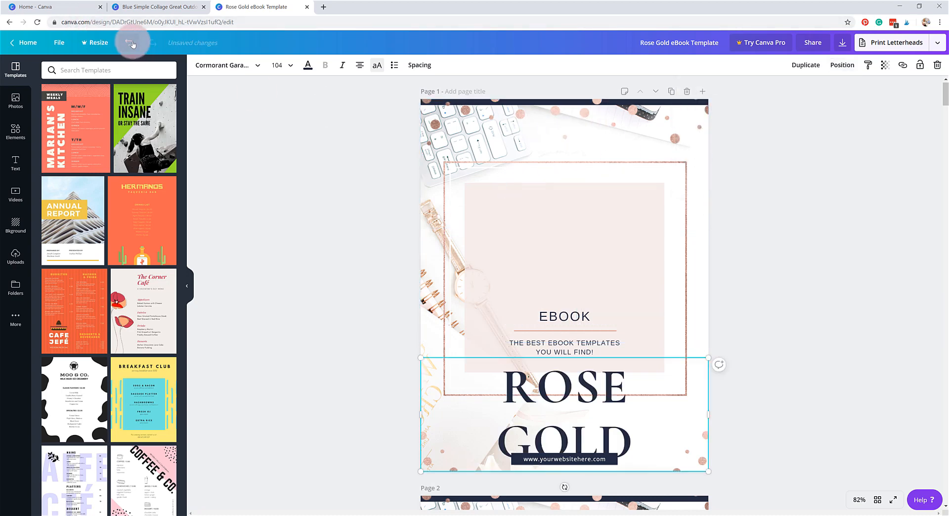
left_click(131, 44)
left_click(131, 44)
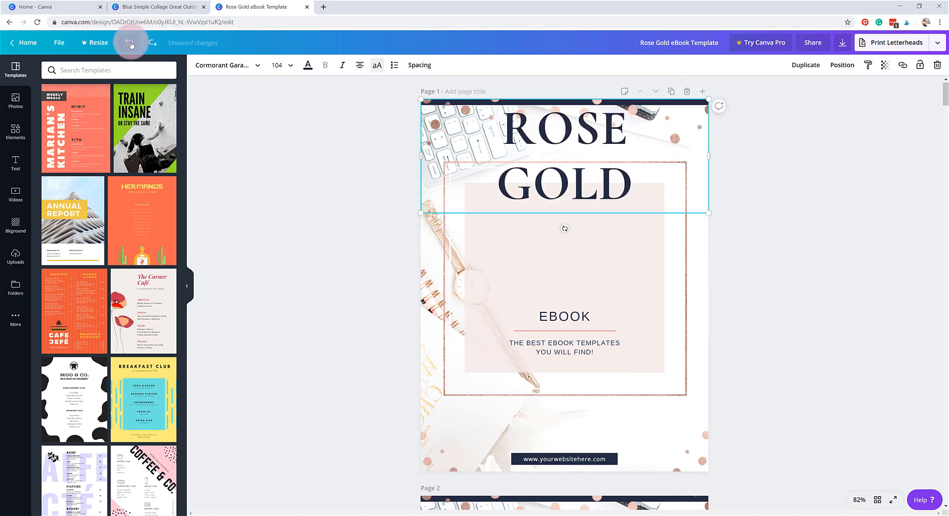
left_click(132, 43)
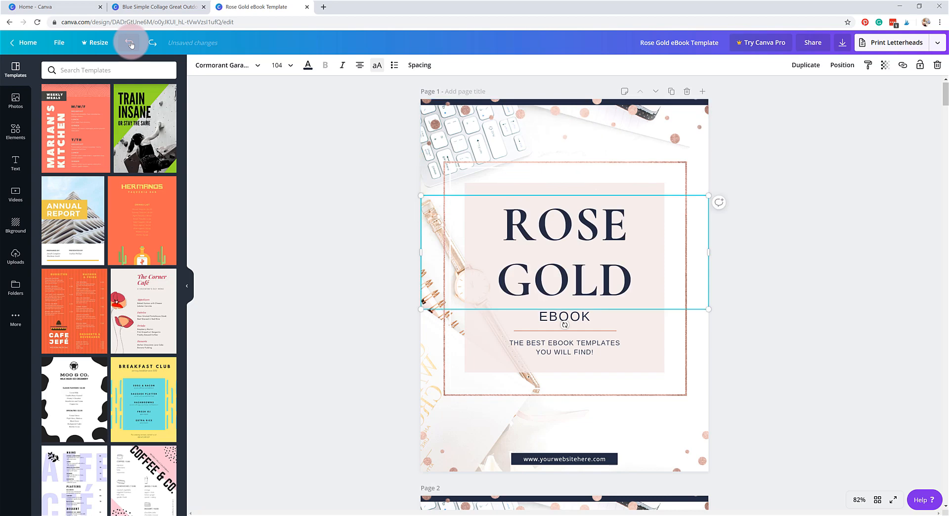
left_click(842, 64)
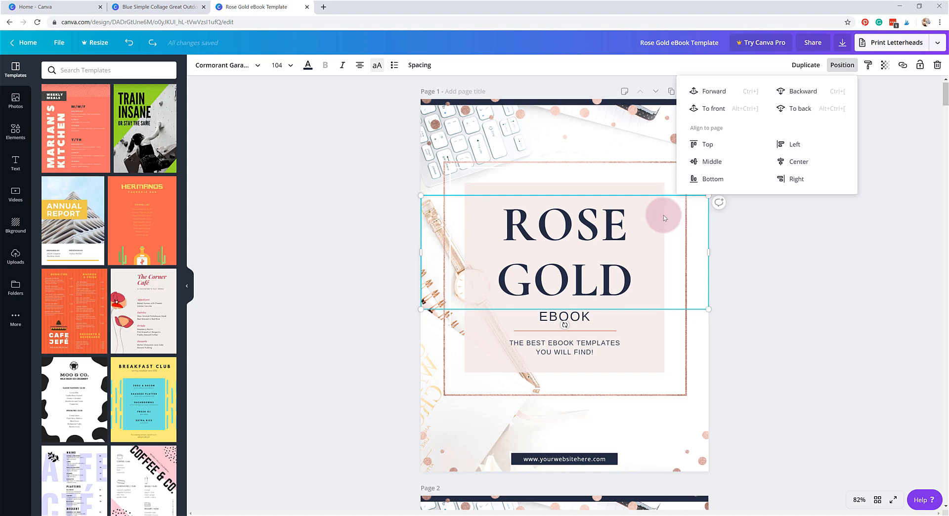
scroll(620, 262, "down", 3)
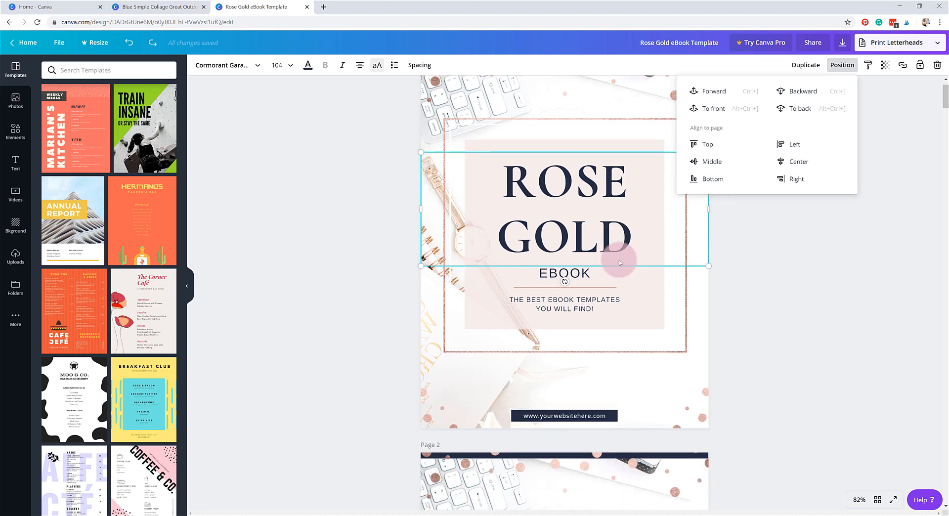
scroll(620, 262, "up", 1)
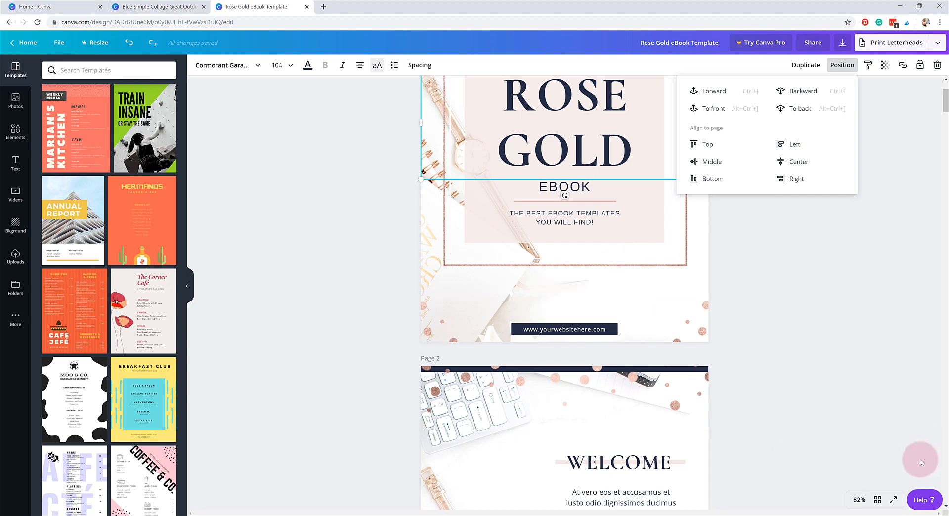
Show all pages in grid view, add a blank page 21 at the end, and open it for editing.
left_click(877, 499)
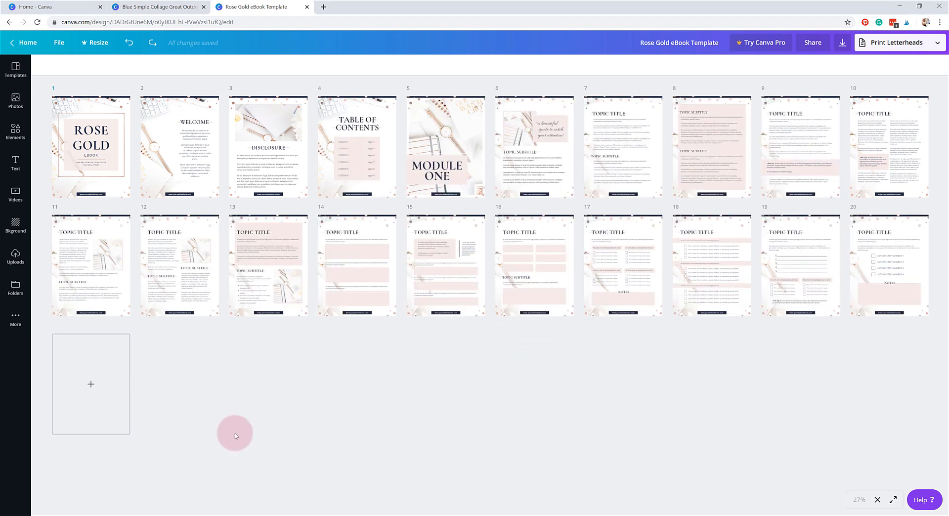
left_click(93, 386)
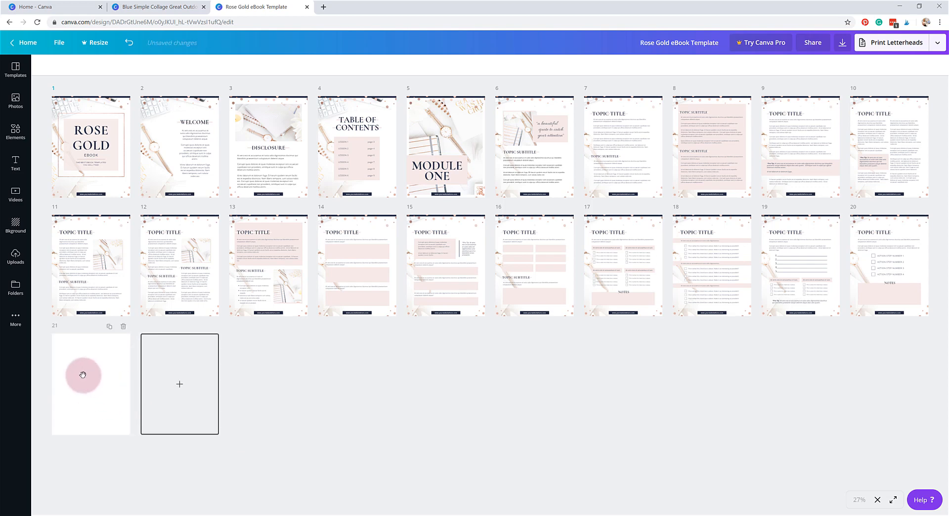
double_click(83, 375)
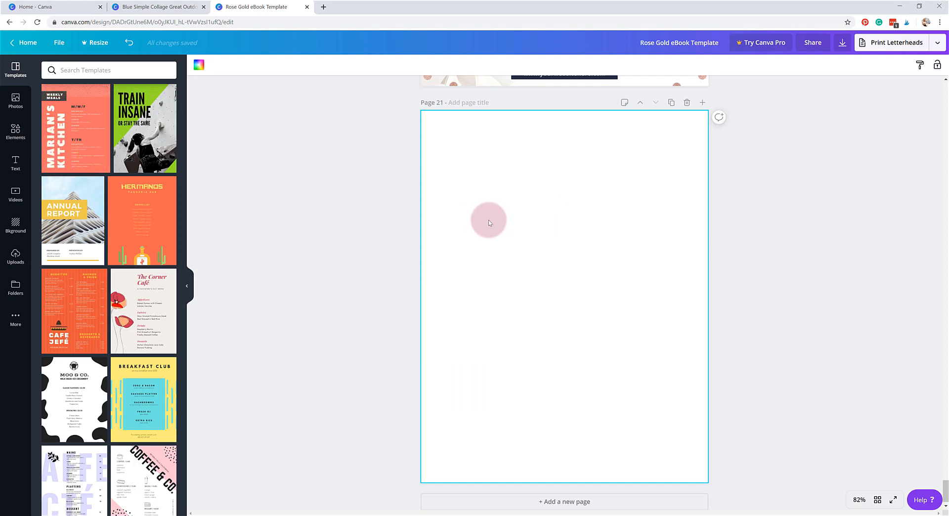
Add a text box to blank page 21 reading "This is your text box".
key("t")
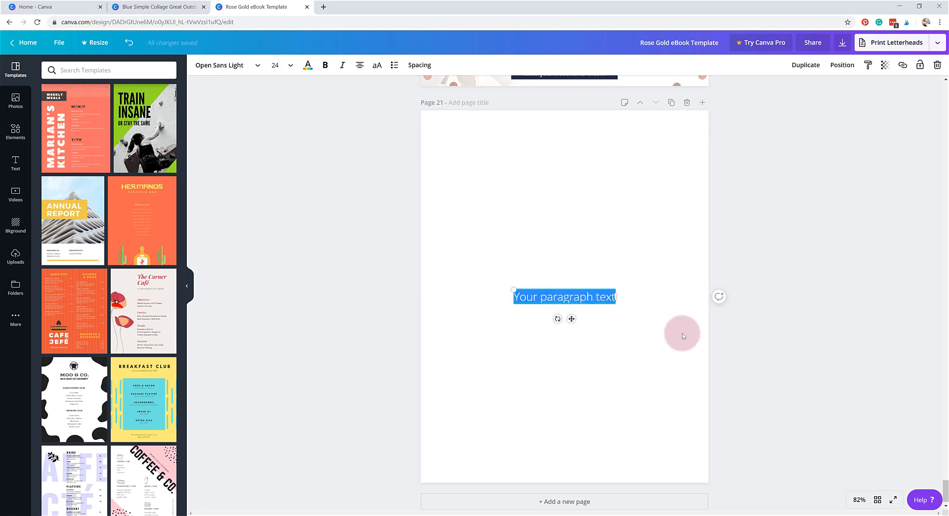
type("Thois")
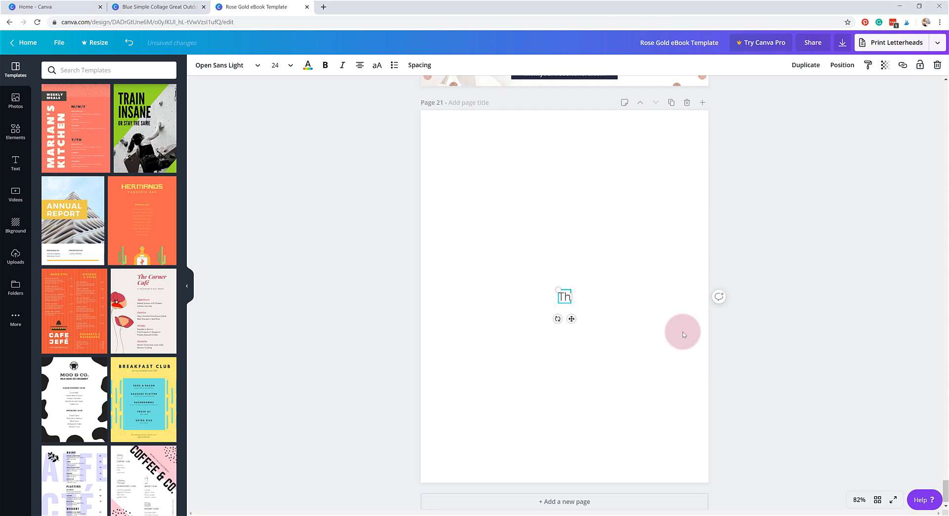
key("BackSpace")
key("BackSpace")
key("BackSpace")
key("BackSpace")
key("BackSpace")
type("This your")
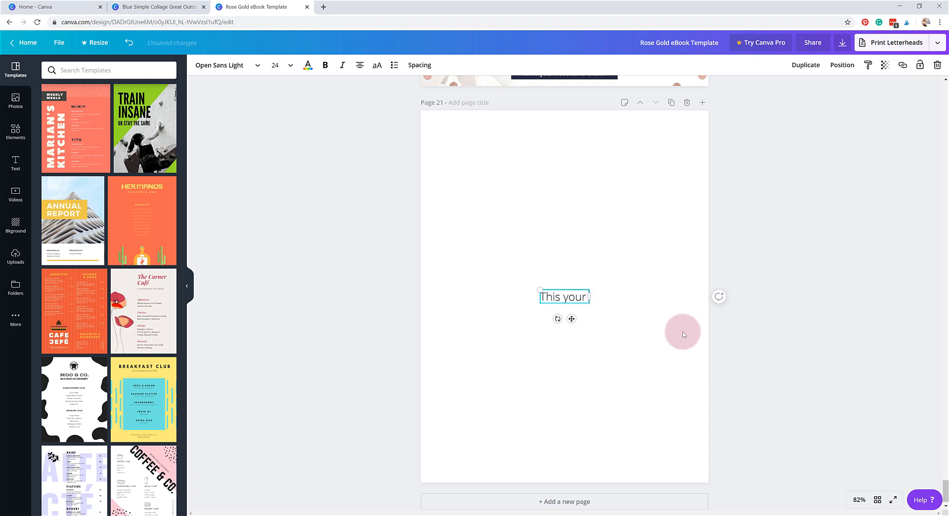
key("BackSpace")
key("BackSpace")
key("BackSpace")
key("BackSpace")
key("BackSpace")
type("is your text bo")
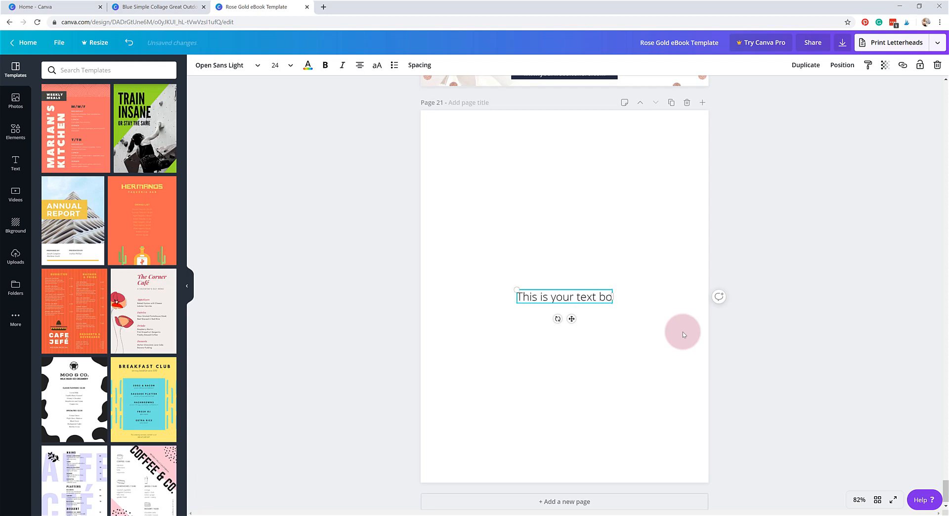
type("x")
Move the "This is your text box" text slightly higher on page 21 and deselect it.
left_click(570, 331)
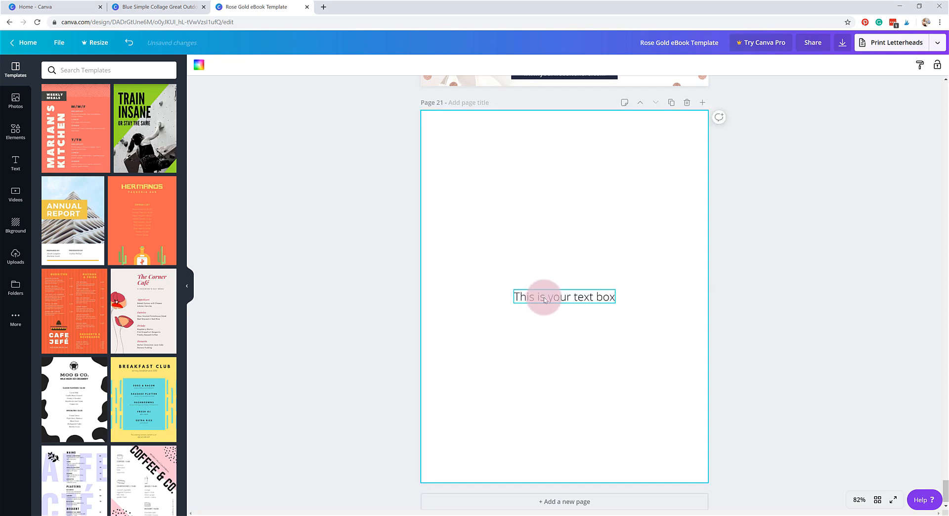
left_click_drag(544, 298, 542, 259)
left_click(510, 289)
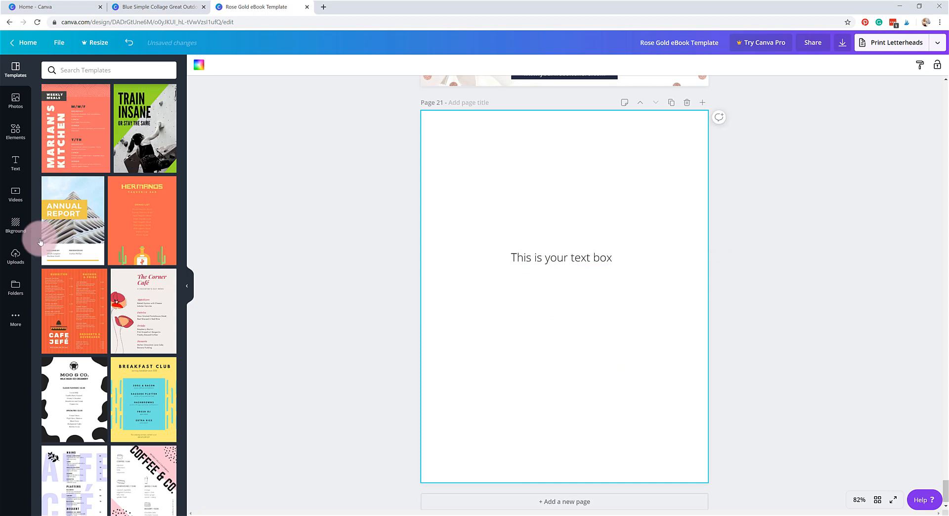
Insert the thin hollow square outline from the full Shapes collection onto page 21.
left_click(17, 132)
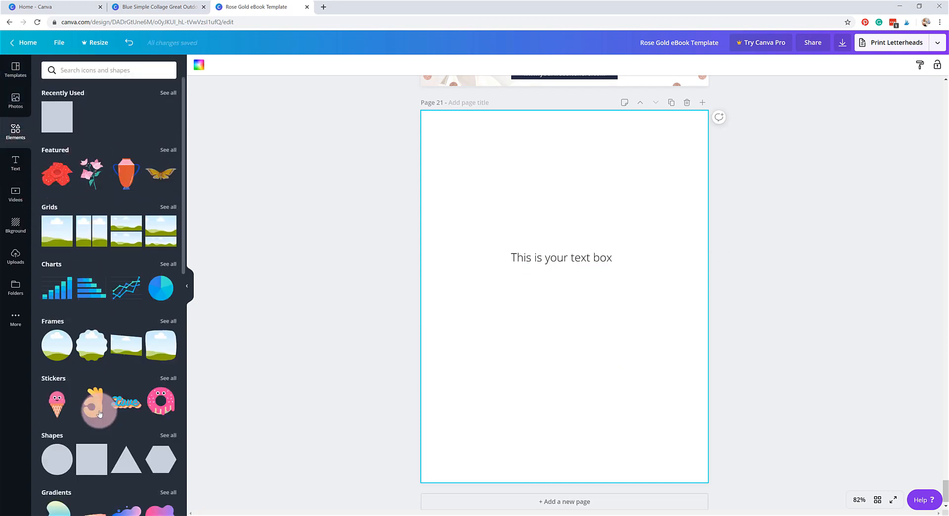
left_click(168, 434)
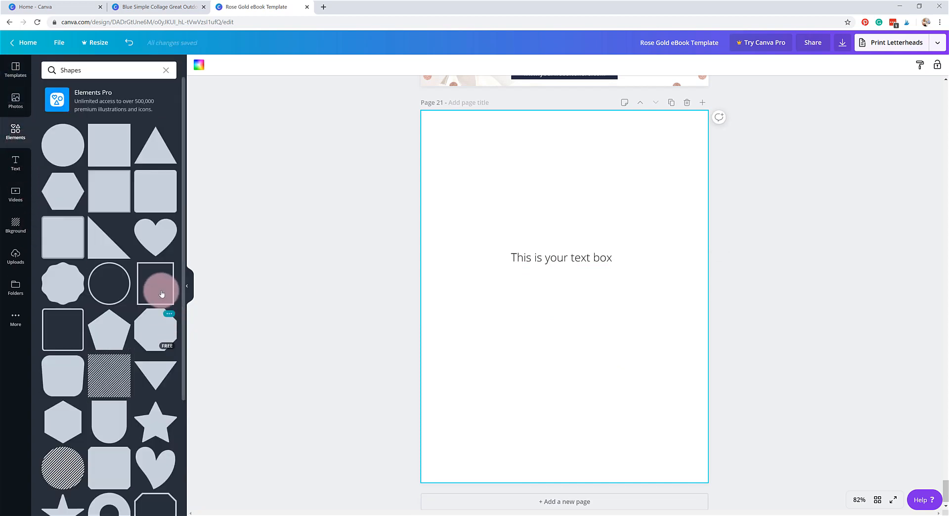
left_click(144, 292)
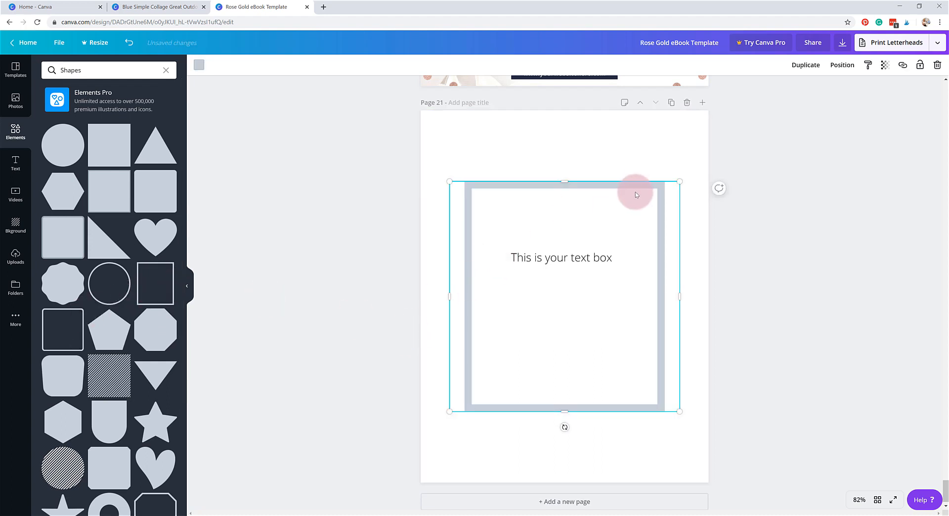
Shrink the square outline to a small checkbox and place it just left of the "This is your text box" line.
left_click_drag(564, 181, 569, 284)
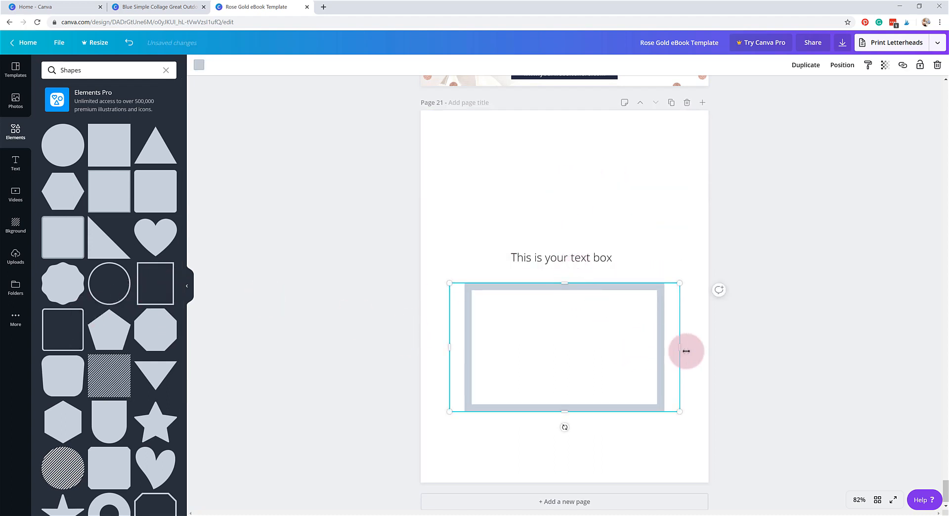
left_click_drag(679, 348, 595, 344)
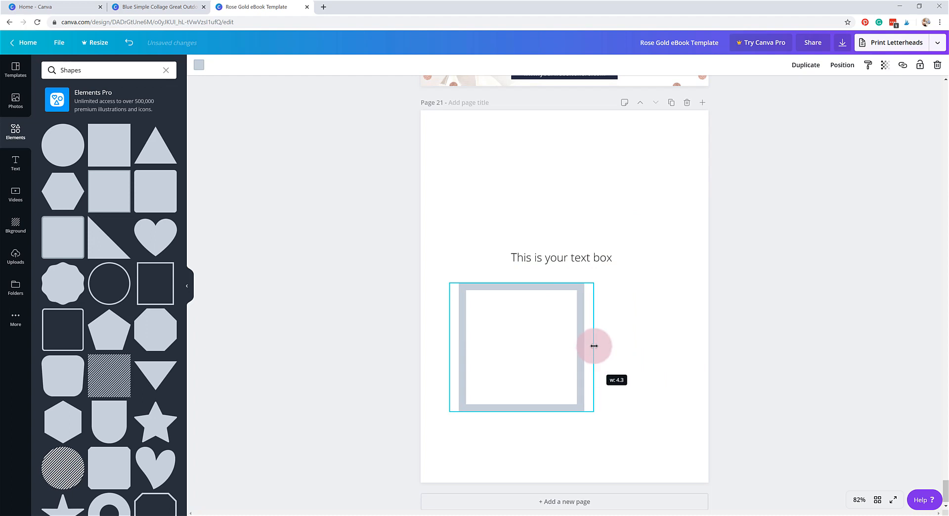
left_click_drag(594, 283, 501, 277)
left_click(509, 277)
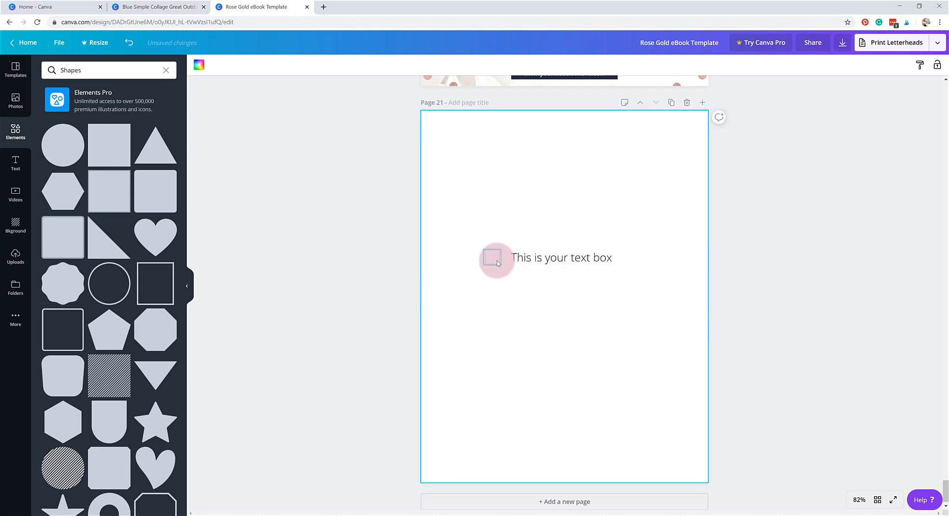
Duplicate the checkbox and its "This is your text box" line, and place the copy directly below the original on page 21.
left_click(498, 264)
left_click(589, 258, "shift")
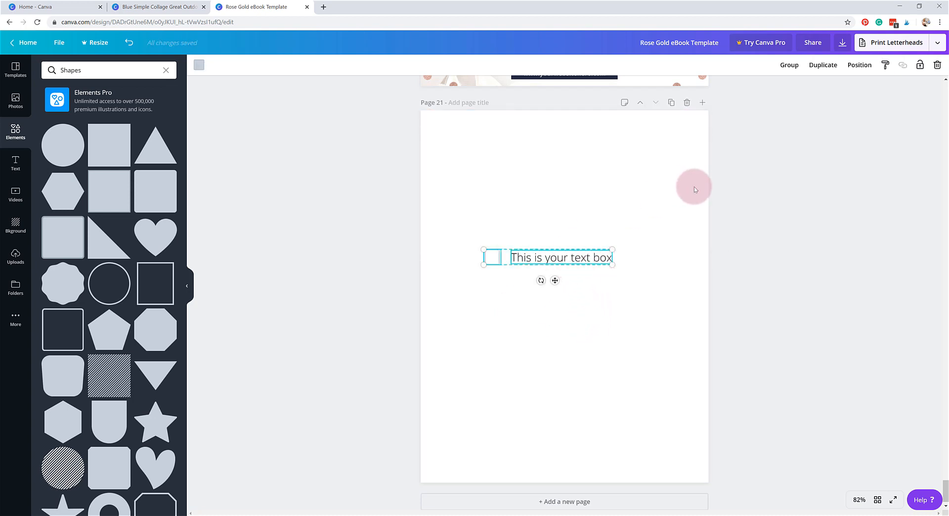
left_click(823, 64)
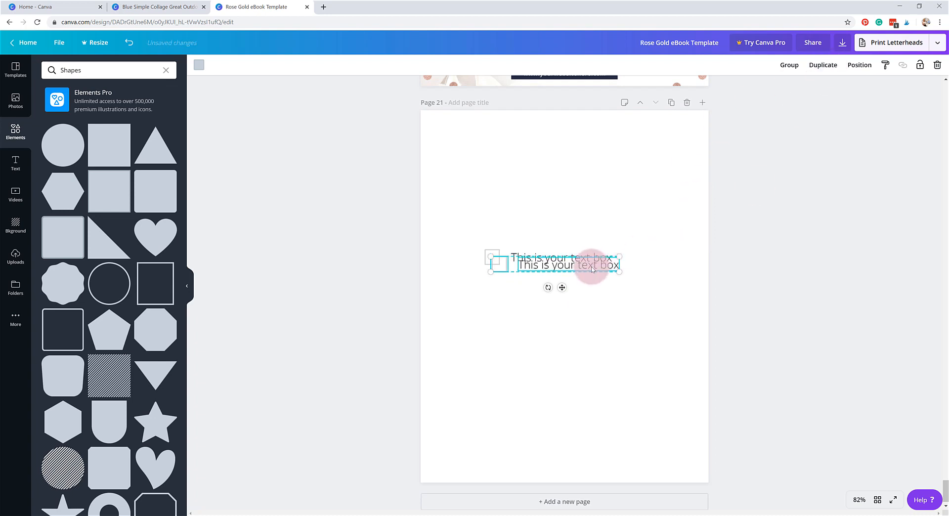
left_click_drag(592, 268, 583, 287)
left_click(626, 263)
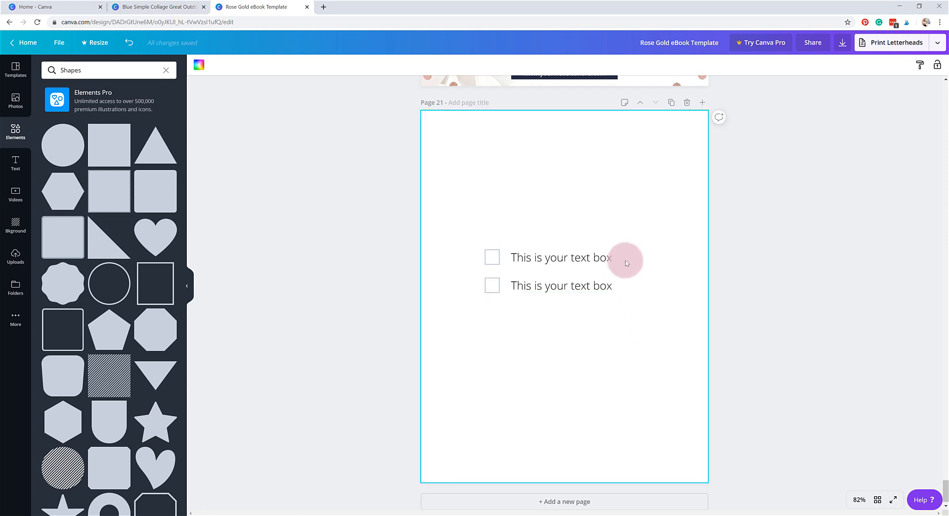
Group the upper checkbox with its text line, and group the lower checkbox with its text line.
left_click_drag(627, 260, 463, 243)
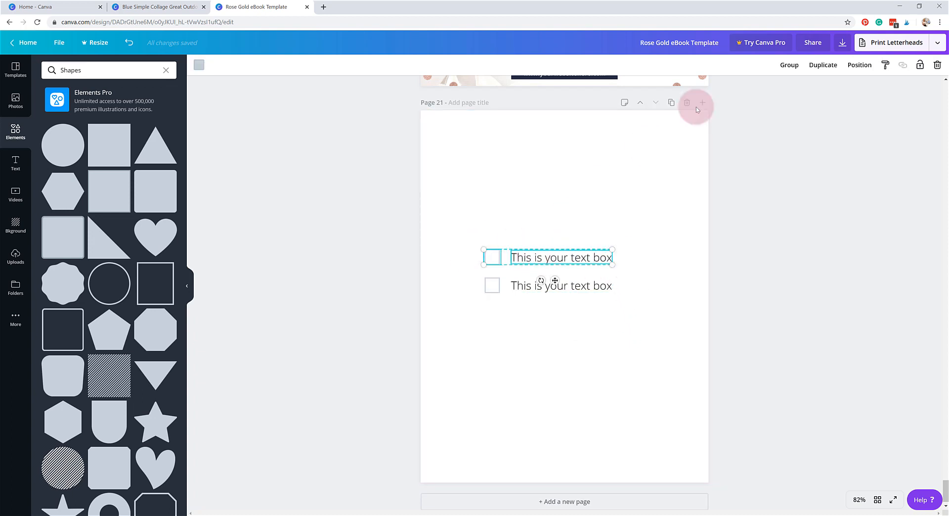
left_click(778, 65)
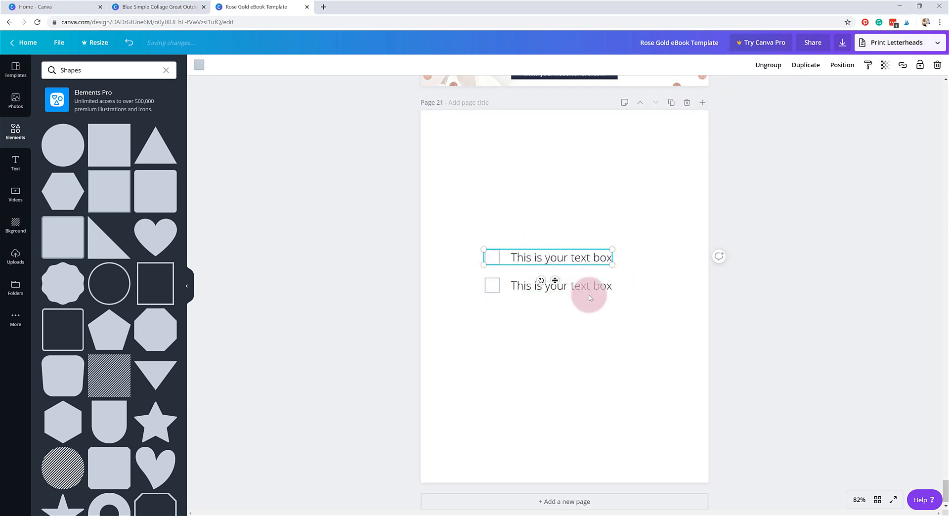
left_click_drag(621, 305, 475, 286)
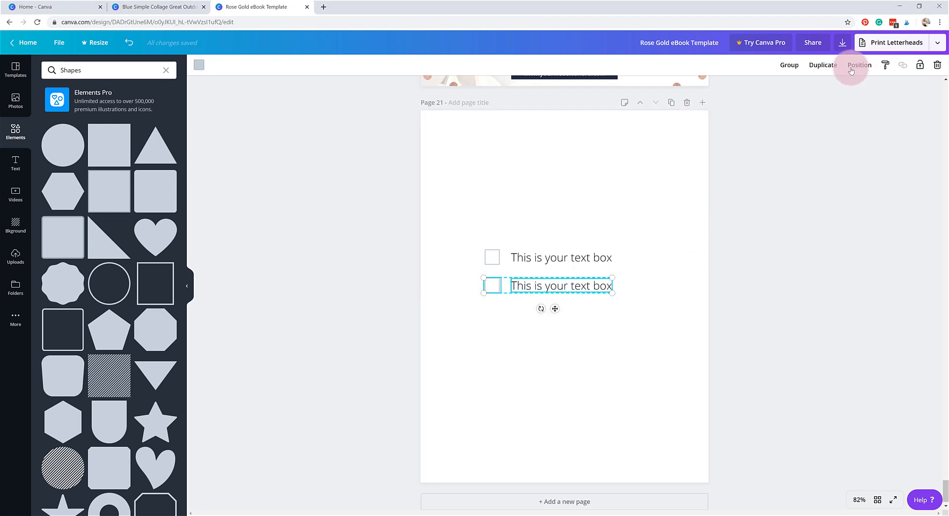
left_click(777, 65)
left_click(635, 359)
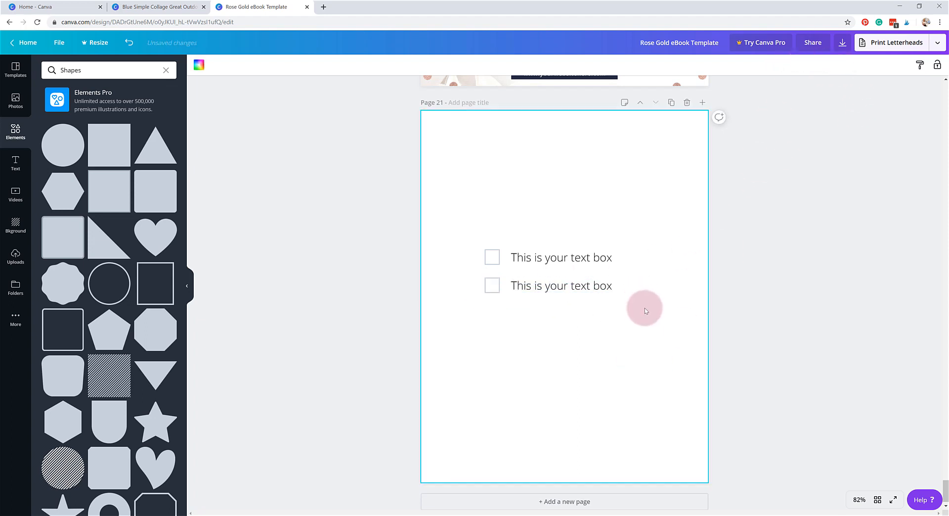
Duplicate the two grouped checkbox rows together and place the copies below them to form a four-row checklist.
left_click_drag(637, 311, 452, 215)
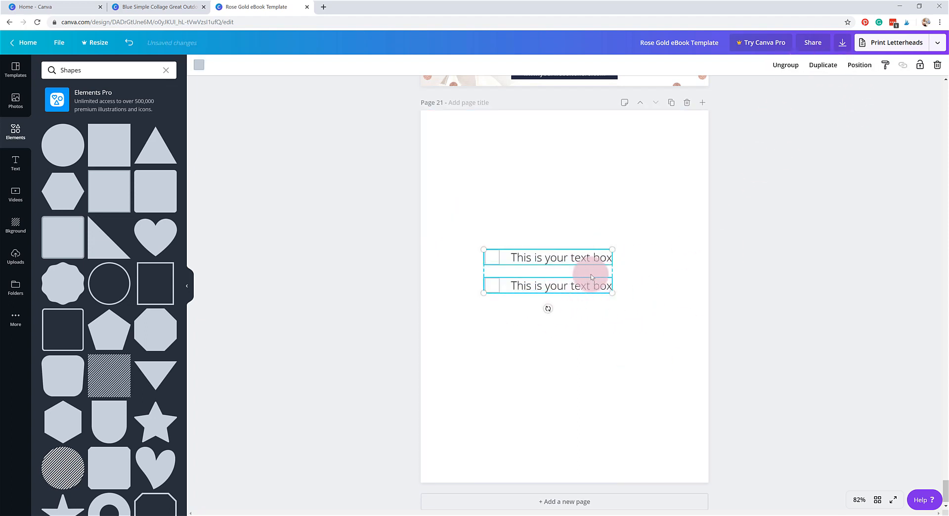
left_click(823, 64)
left_click_drag(600, 268, 593, 318)
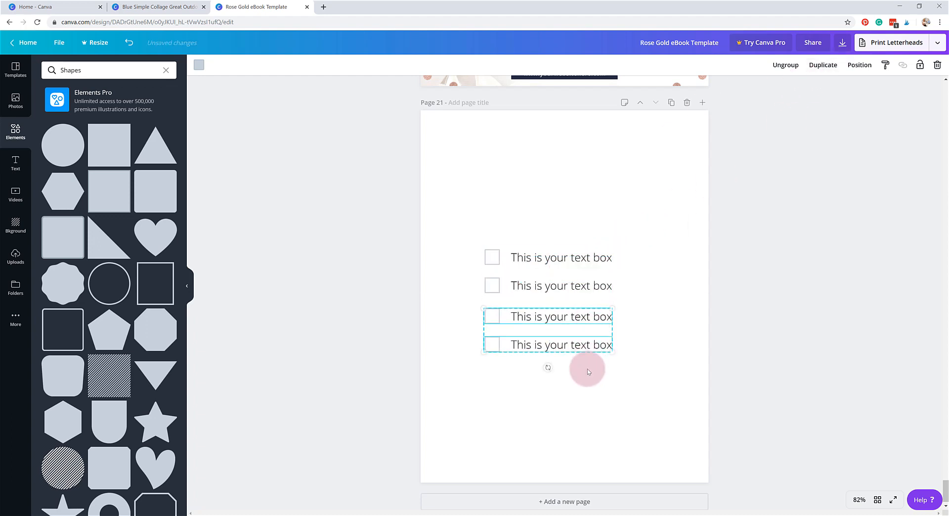
left_click(582, 399)
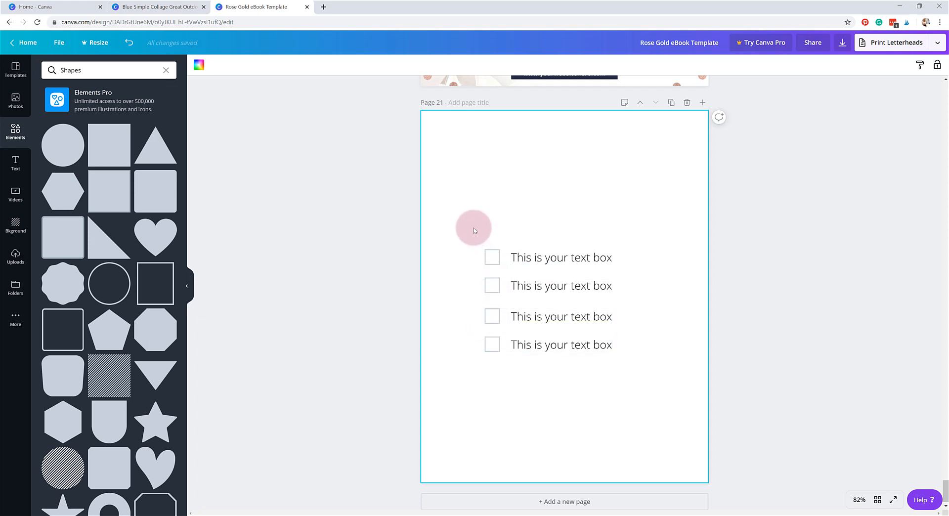
Space the four checklist rows on page 21 evenly in the vertical direction.
left_click_drag(473, 227, 621, 381)
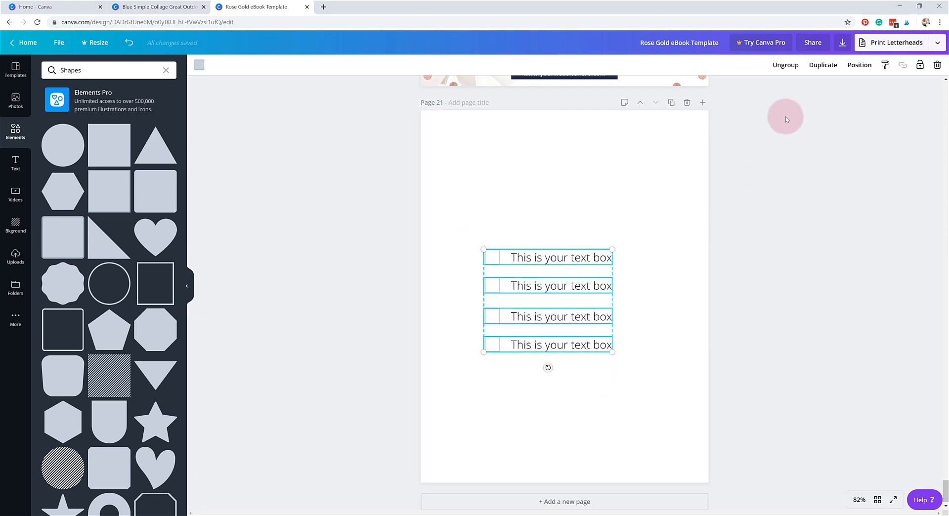
left_click(860, 67)
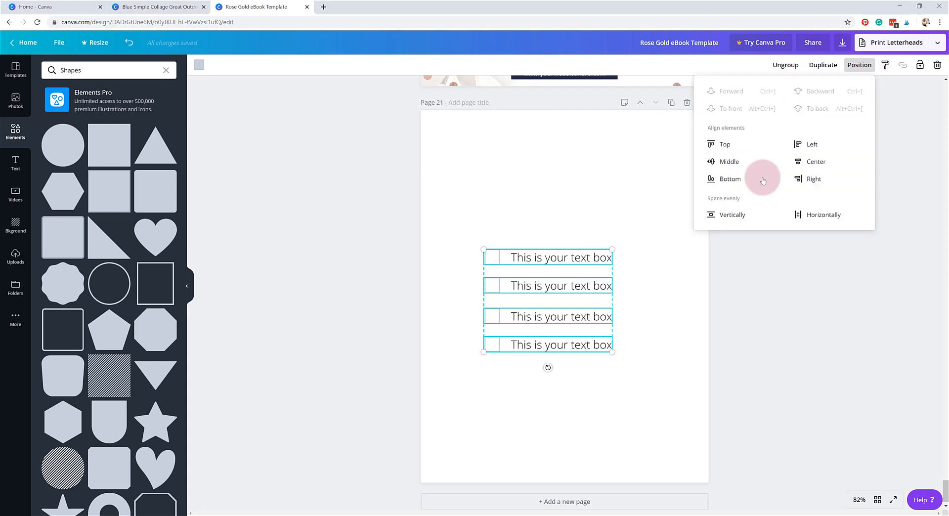
left_click(722, 217)
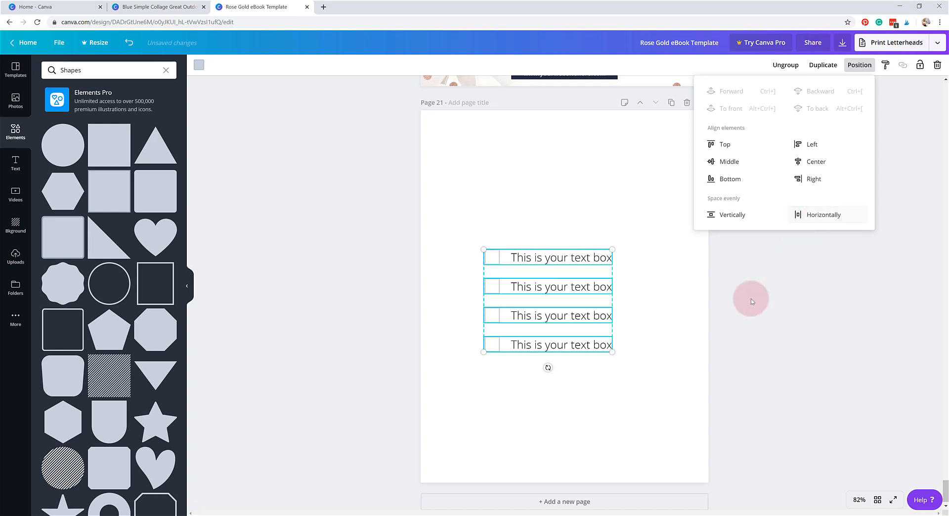
left_click(662, 334)
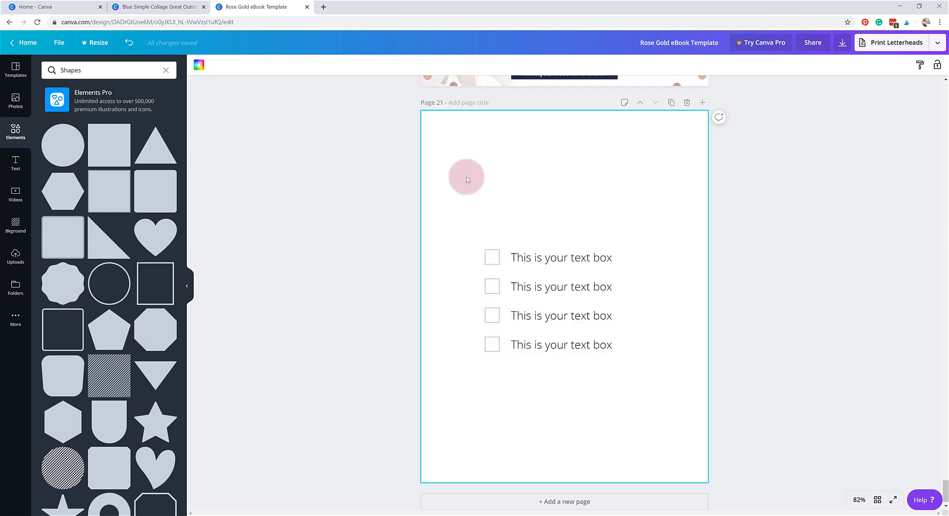
Ungroup the individual checklist rows and regroup all four checkboxes and text lines as a single group.
left_click_drag(463, 199, 650, 416)
left_click(780, 73)
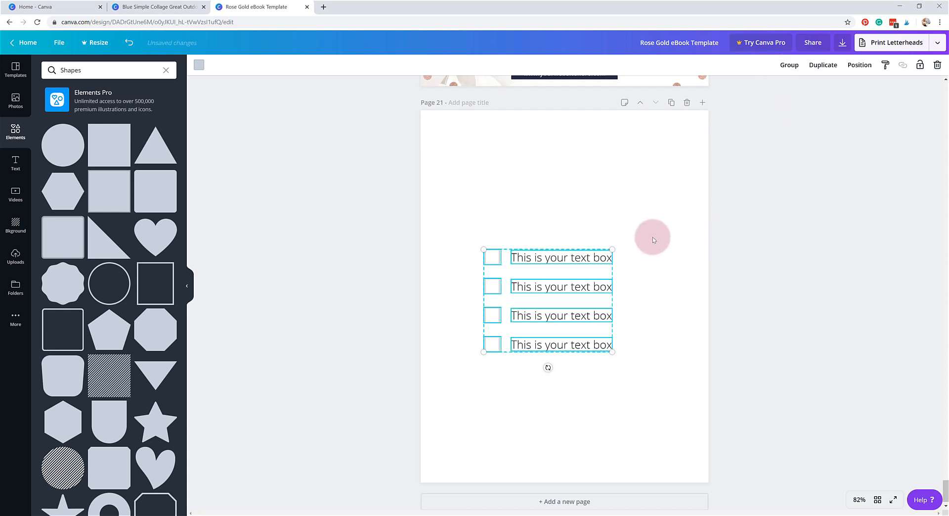
left_click(578, 231)
left_click_drag(436, 207, 673, 432)
left_click(789, 65)
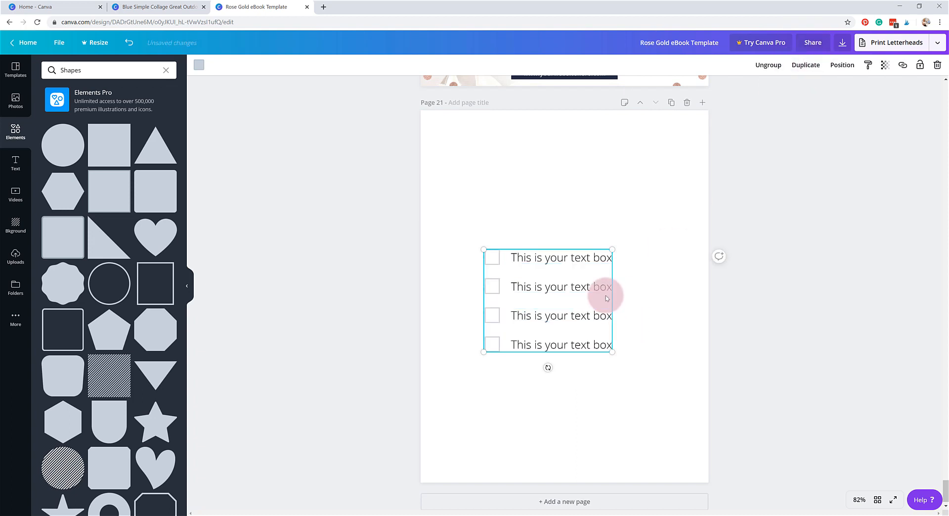
Enlarge the grouped checklist to a text size of about 30.1 and center it horizontally in the upper part of page 21.
left_click_drag(589, 333, 514, 226)
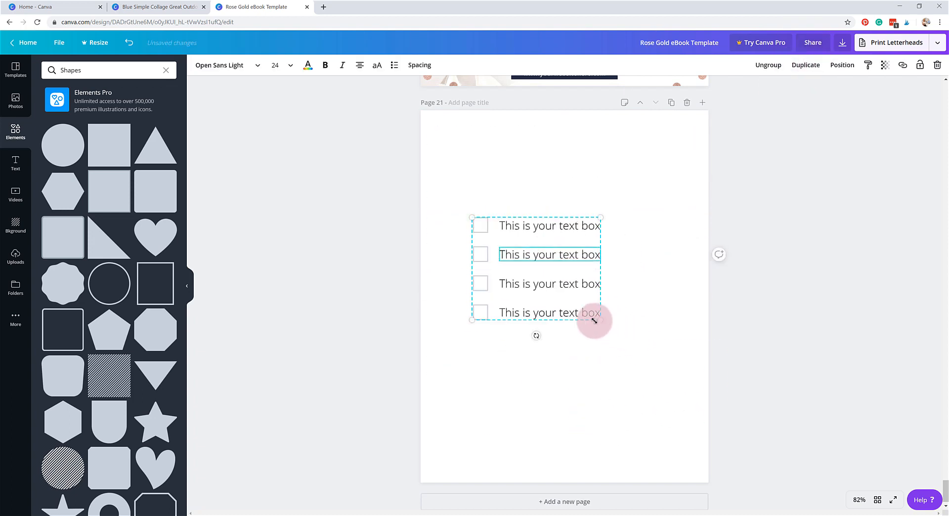
left_click_drag(600, 320, 613, 372)
left_click_drag(595, 262, 604, 254)
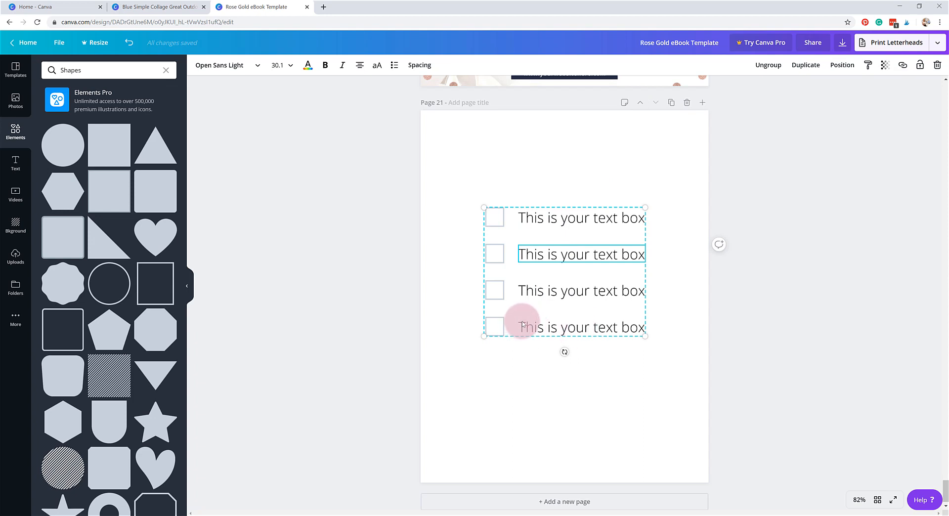
left_click(573, 379)
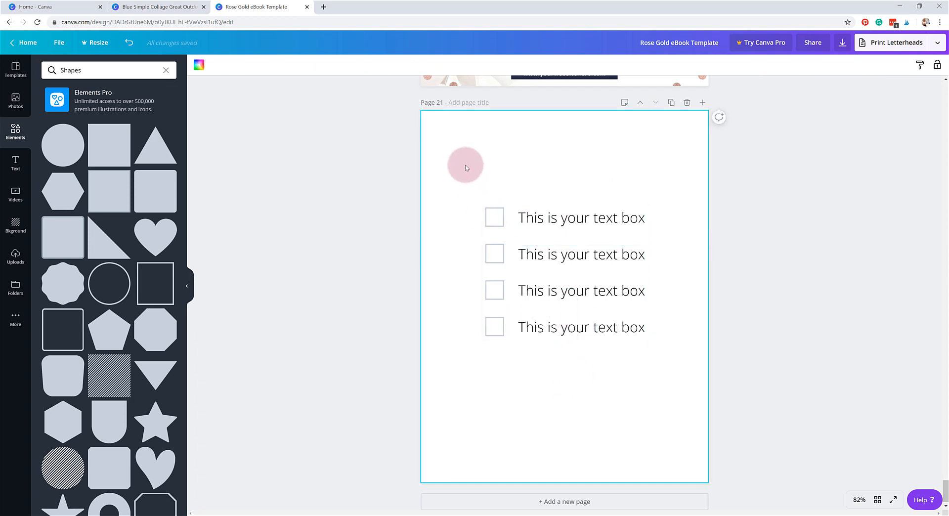
Delete the checklist group and remove the emptied page 21 from the eBook.
left_click_drag(469, 175, 699, 386)
key("Delete")
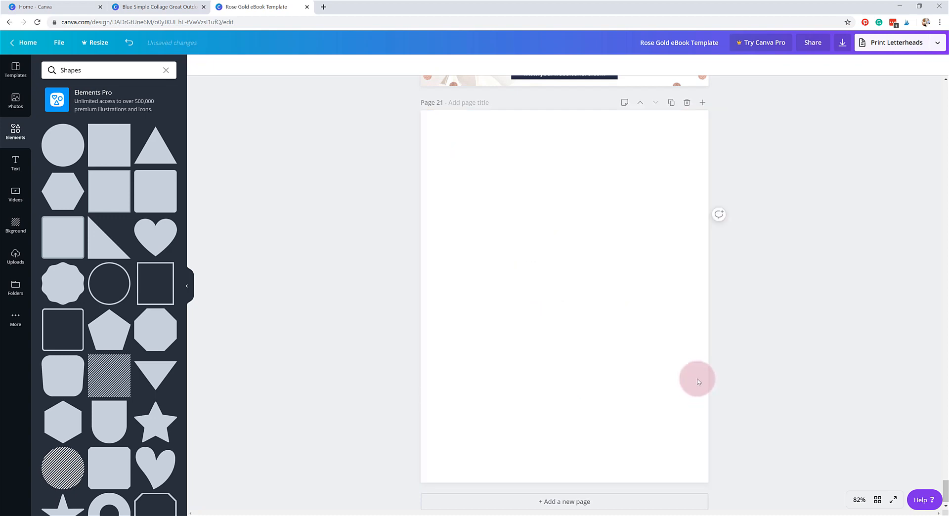
left_click(687, 103)
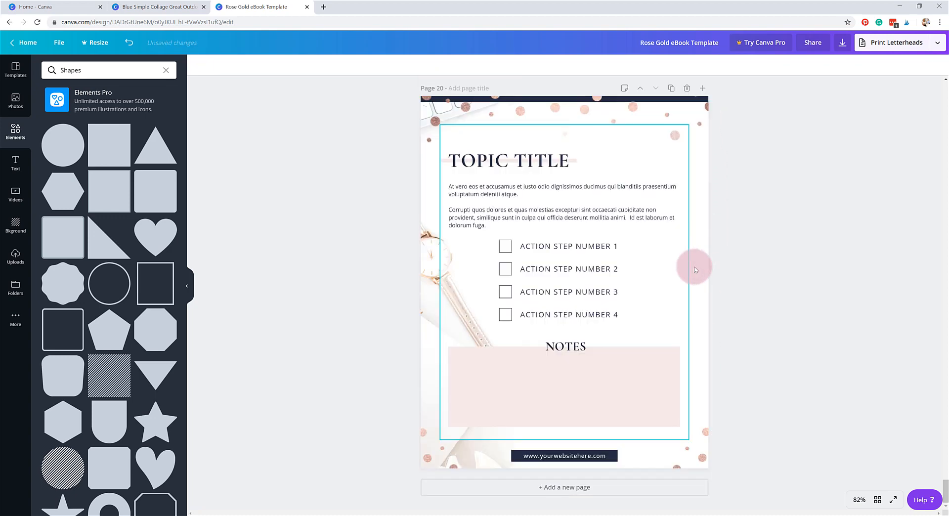
left_click(563, 462)
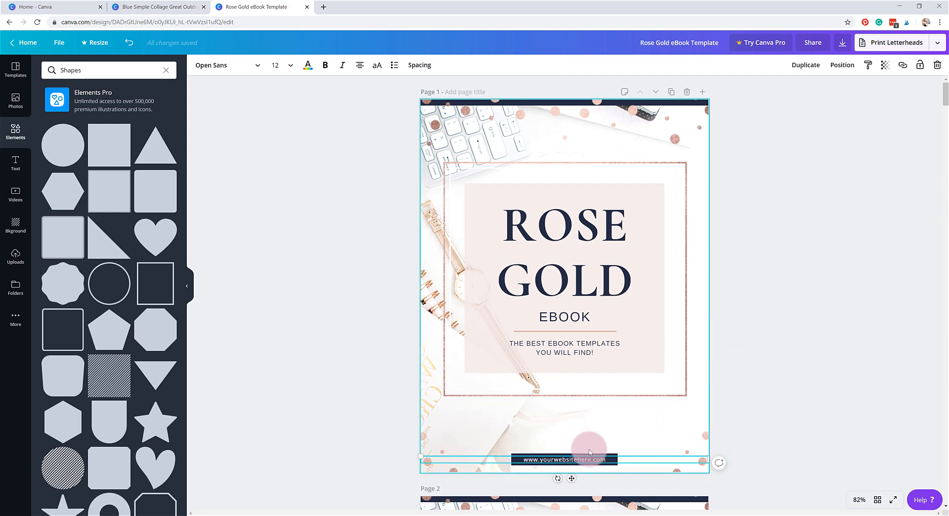
left_click(903, 70)
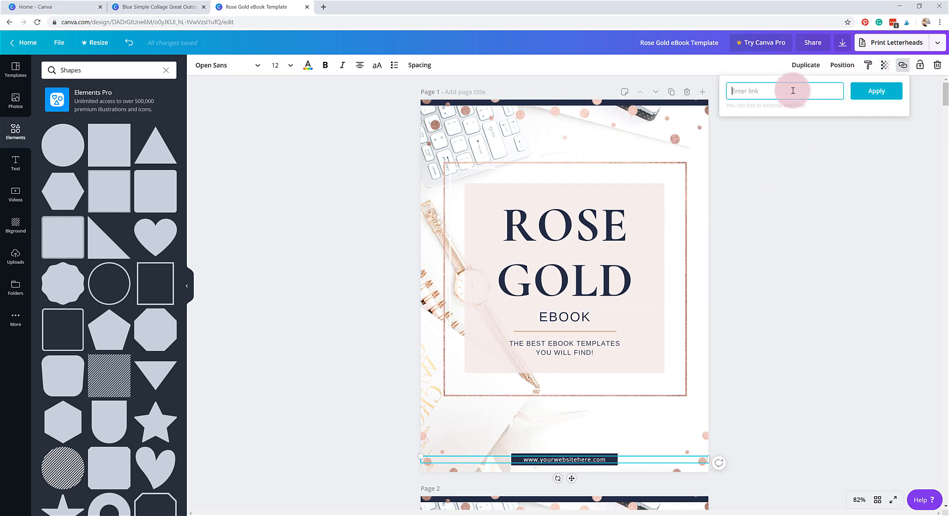
type("w.ladyb")
key("BackSpace")
key("BackSpace")
type("udio.co")
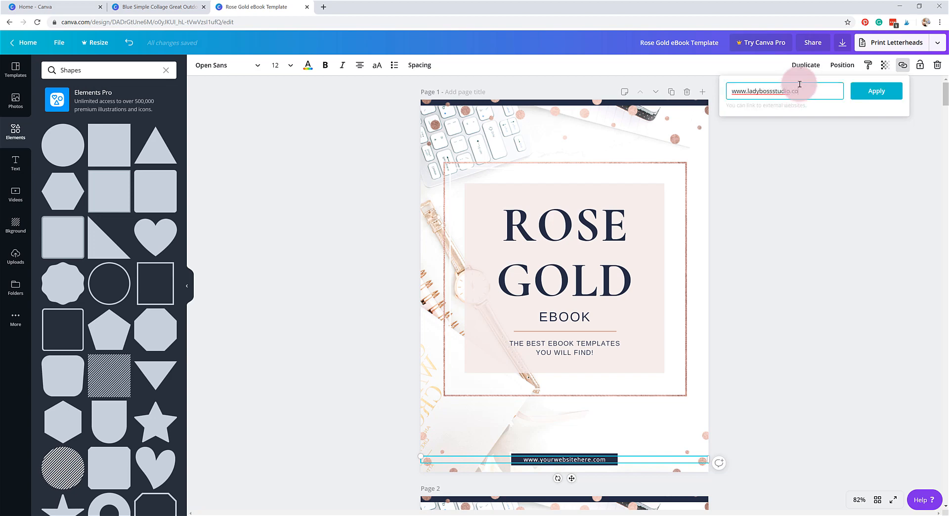
type("m")
left_click(873, 91)
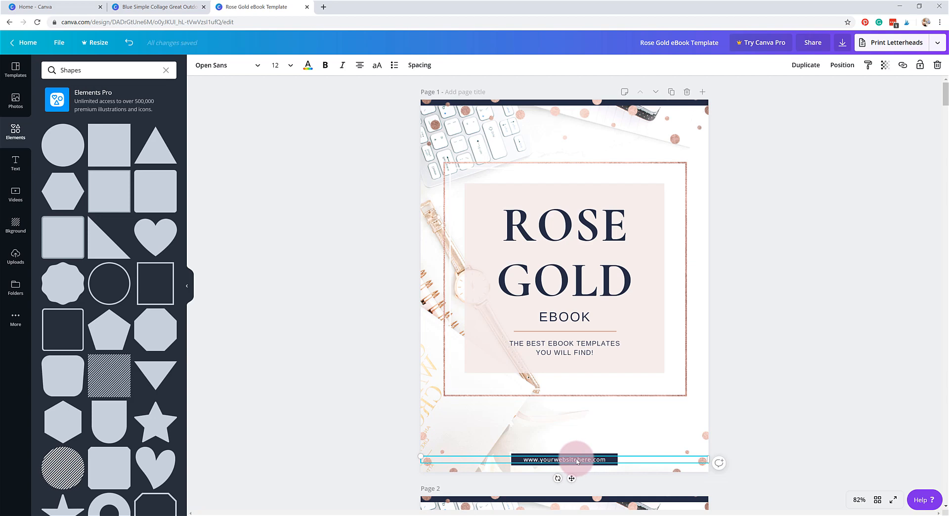
Select the word "TEMPLATES" in the cover's tagline and view its link option, leaving the link empty.
left_click(585, 345)
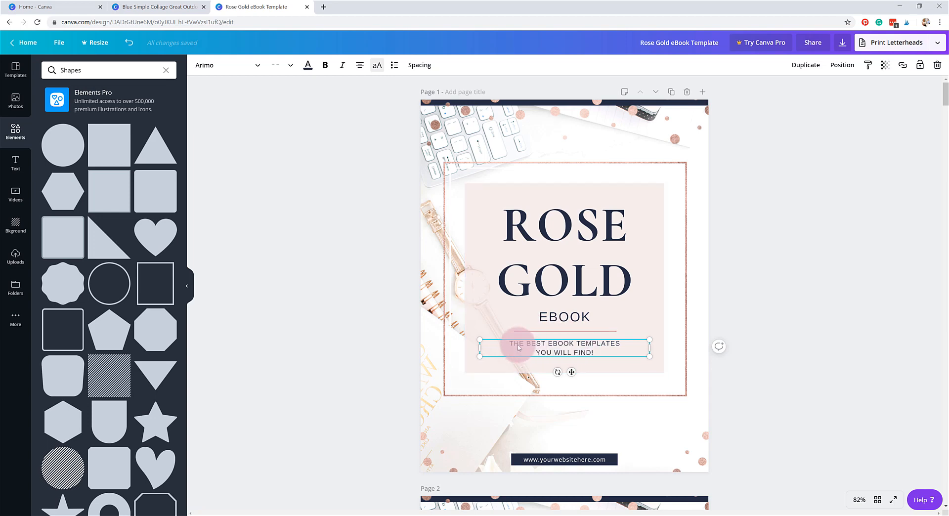
double_click(597, 344)
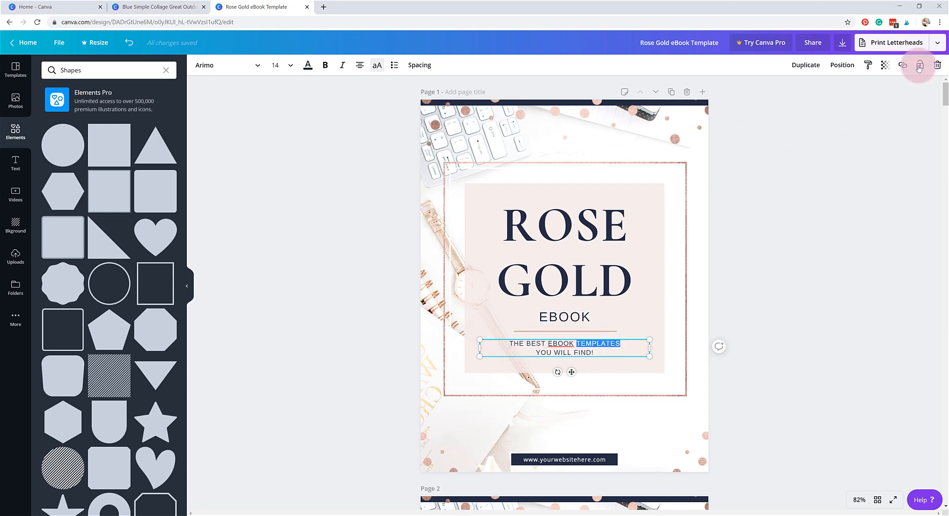
left_click(902, 65)
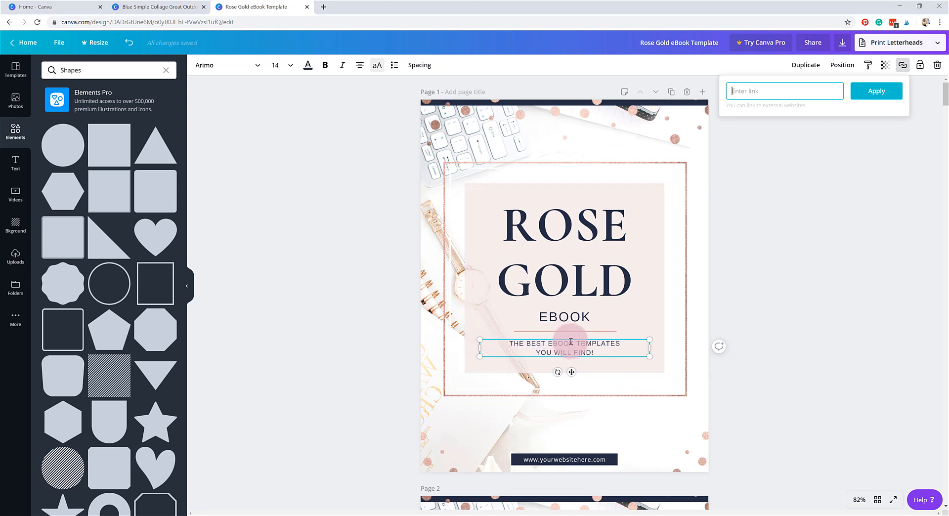
left_click(747, 314)
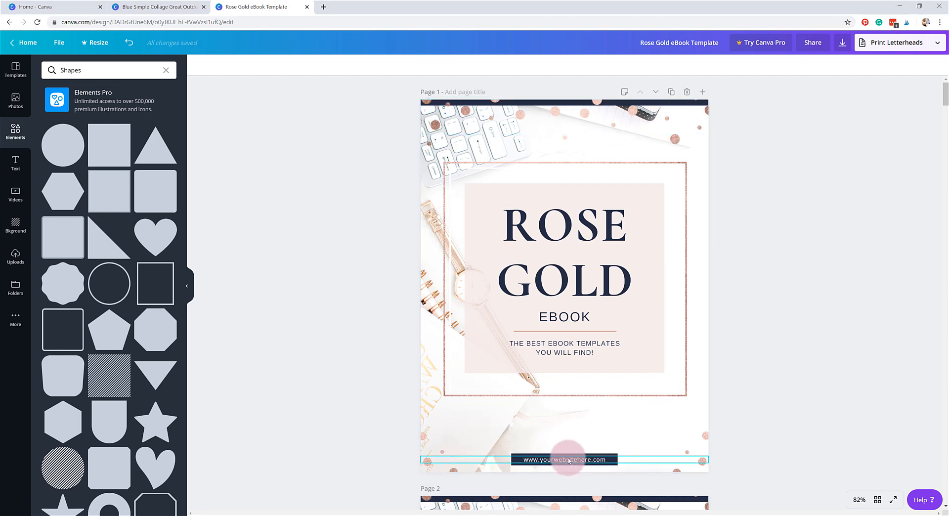
Browse the ready-made font combinations offered for adding text.
left_click(15, 163)
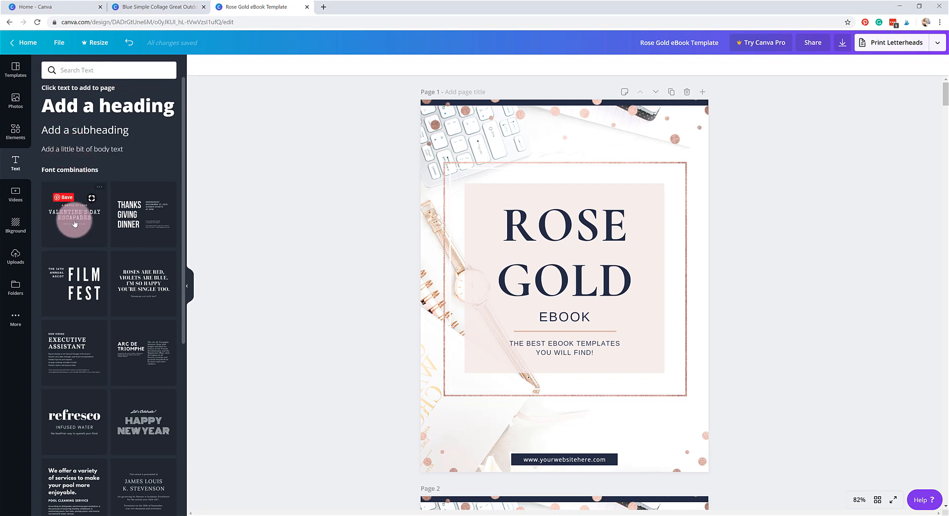
scroll(79, 232, "down", 1)
scroll(82, 243, "down", 7)
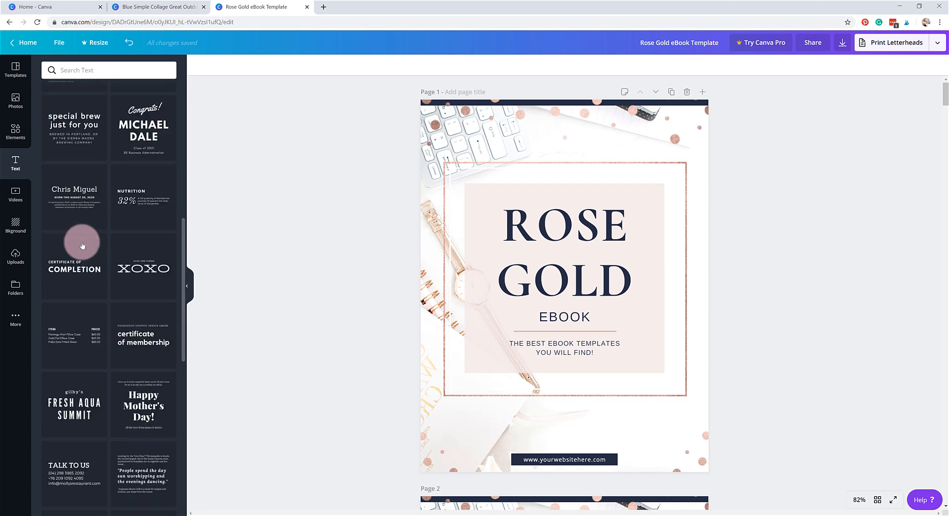
scroll(82, 244, "down", 3)
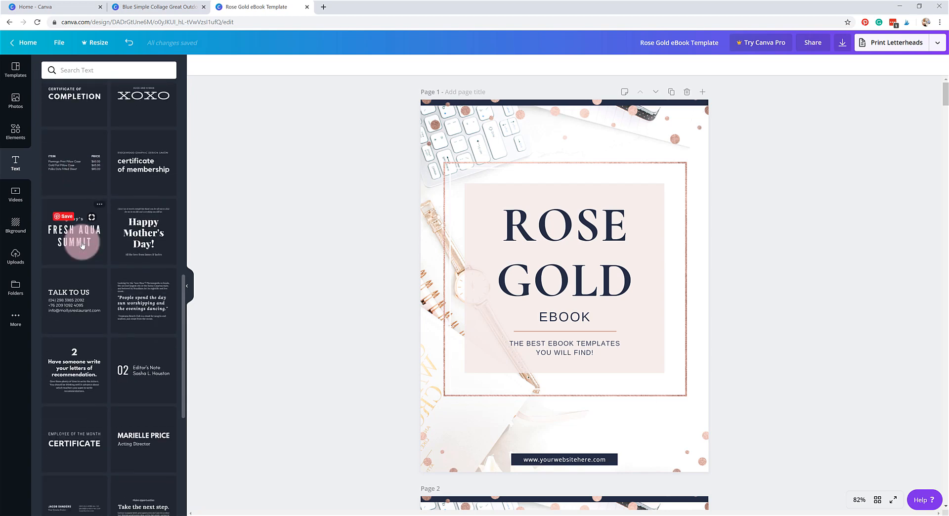
scroll(82, 243, "down", 2)
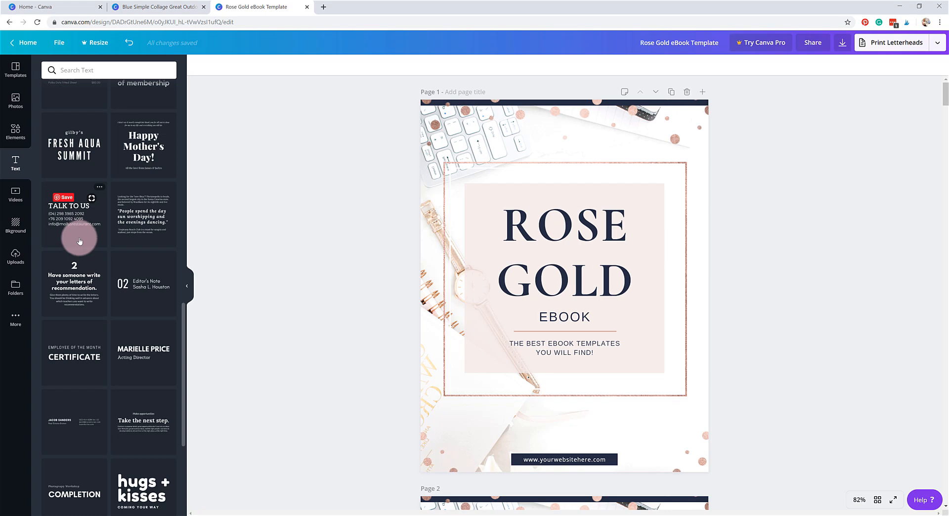
scroll(79, 242, "down", 7)
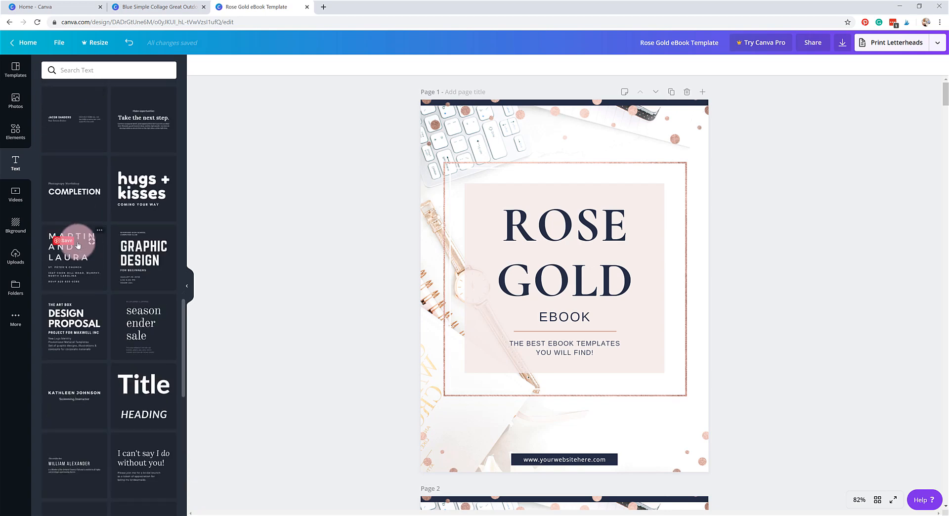
scroll(78, 244, "down", 6)
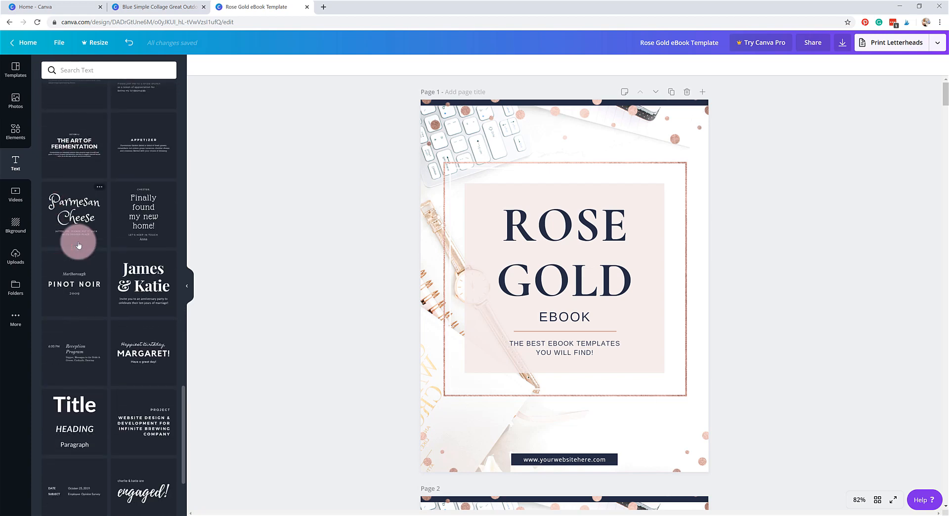
Copy the style of the ROSE GOLD title onto the EBOOK text on the page 1 cover, and undo it.
left_click(501, 234)
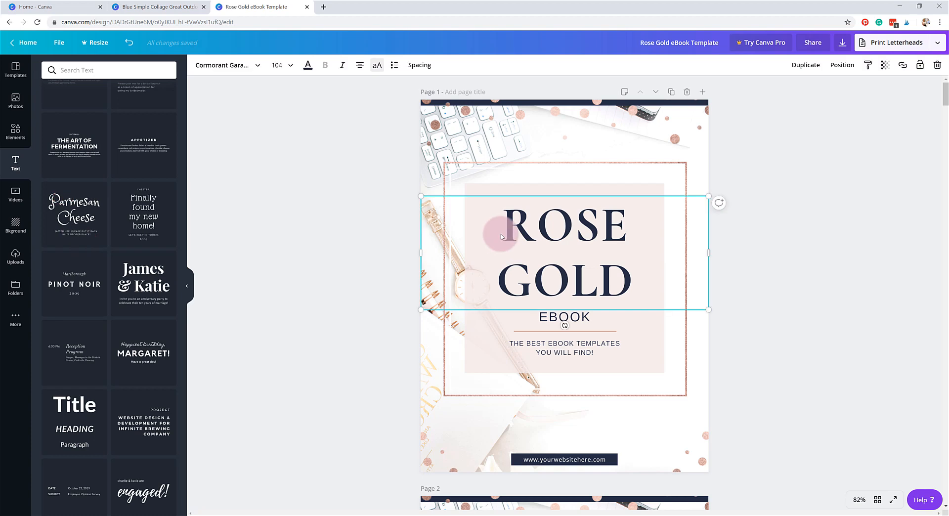
left_click(516, 226)
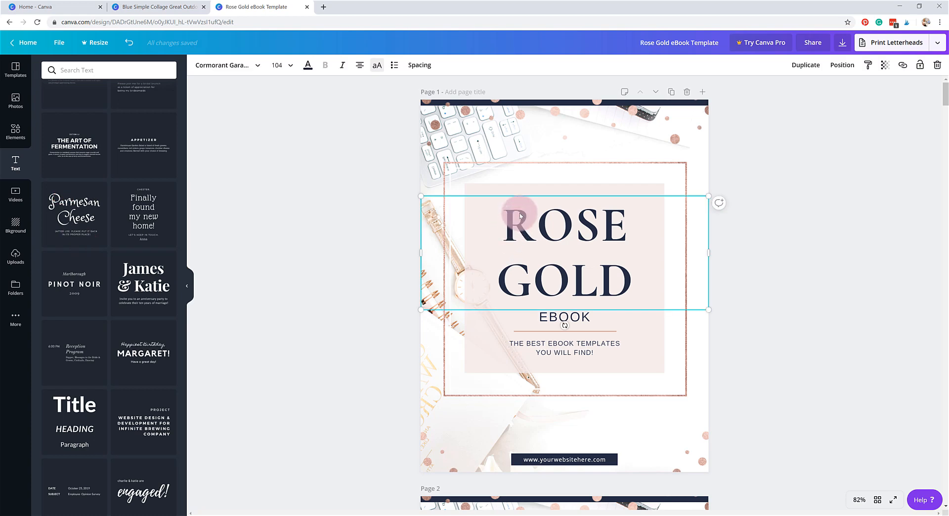
scroll(521, 223, "down", 1)
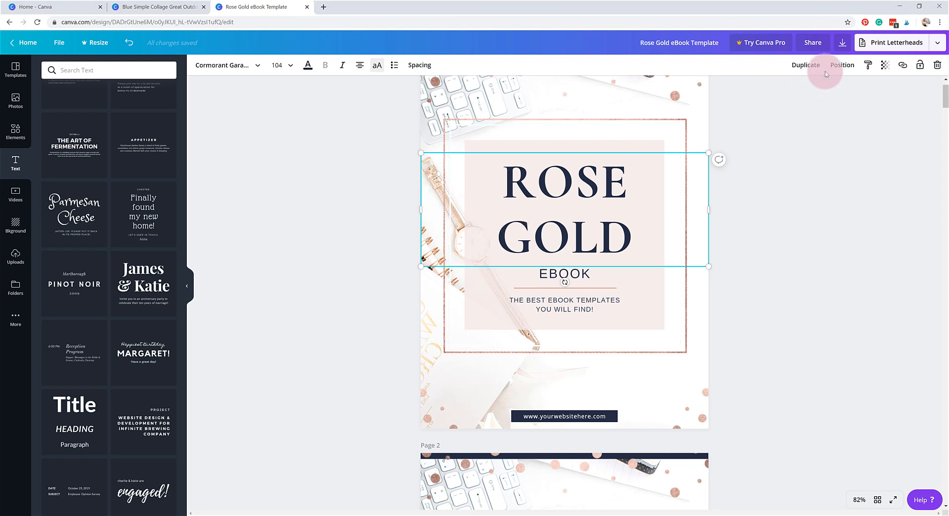
left_click(867, 69)
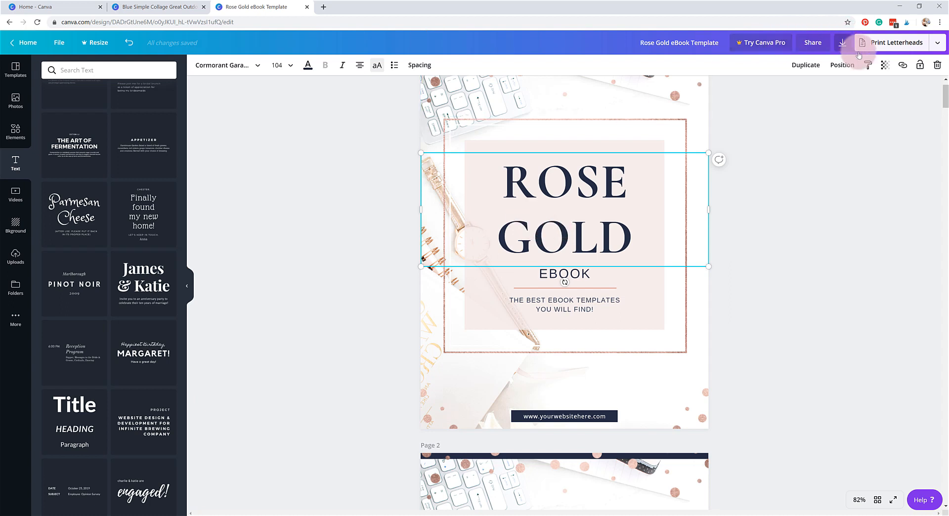
left_click(867, 67)
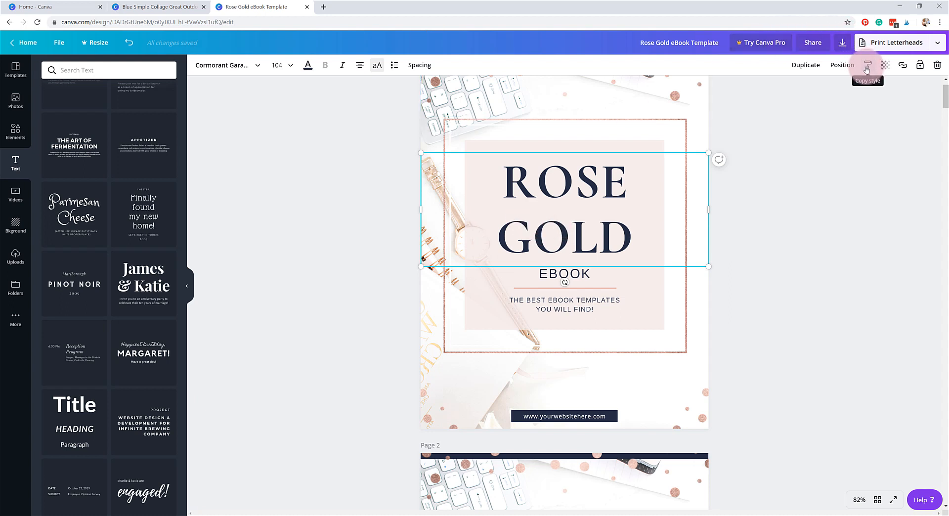
left_click(580, 274)
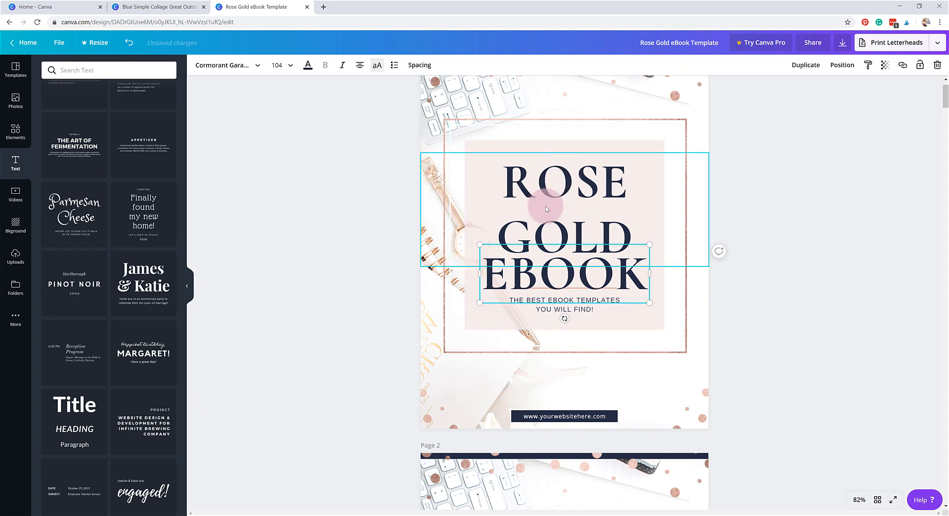
key("ctrl+z")
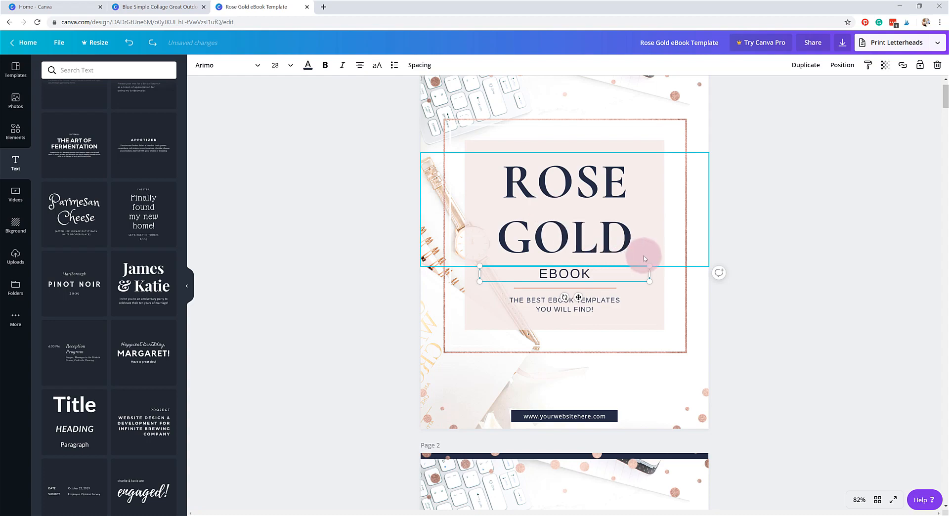
Set the font of the body text under TOPIC TITLE on page 7 to Cormorant Garamond Bold.
scroll(791, 412, "down", 15)
scroll(769, 380, "down", 20)
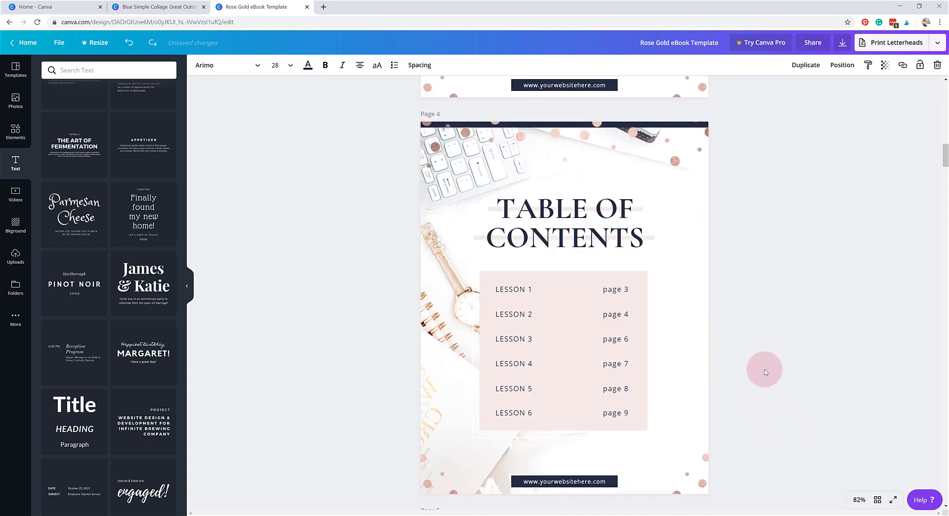
scroll(748, 377, "down", 20)
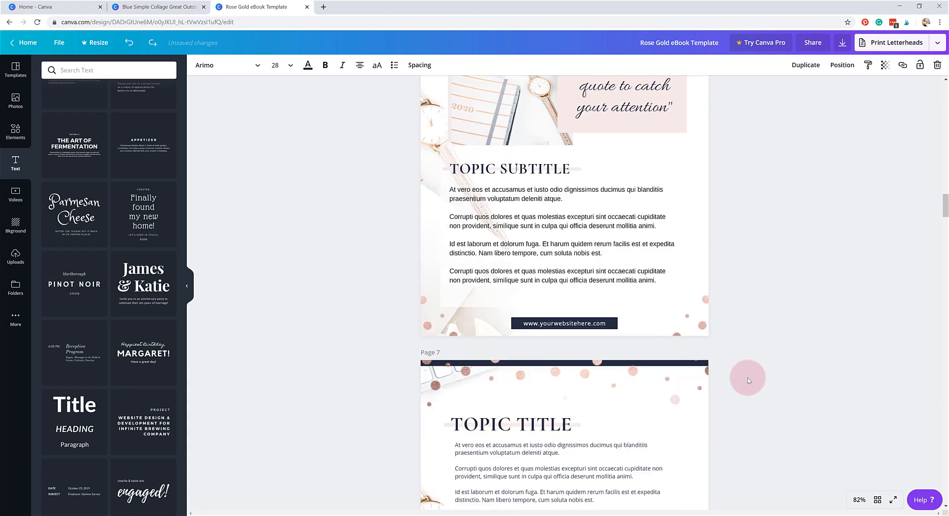
scroll(577, 267, "up", 1)
left_click(576, 266)
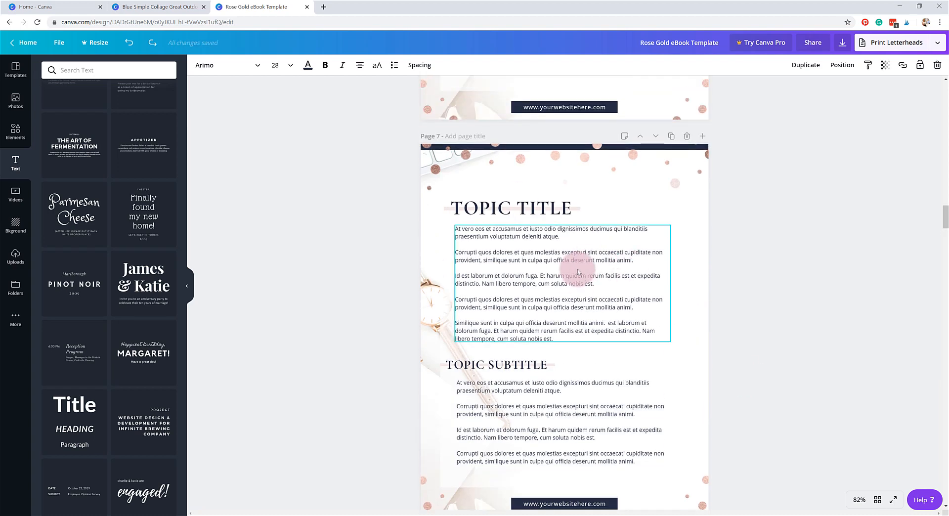
left_click(239, 66)
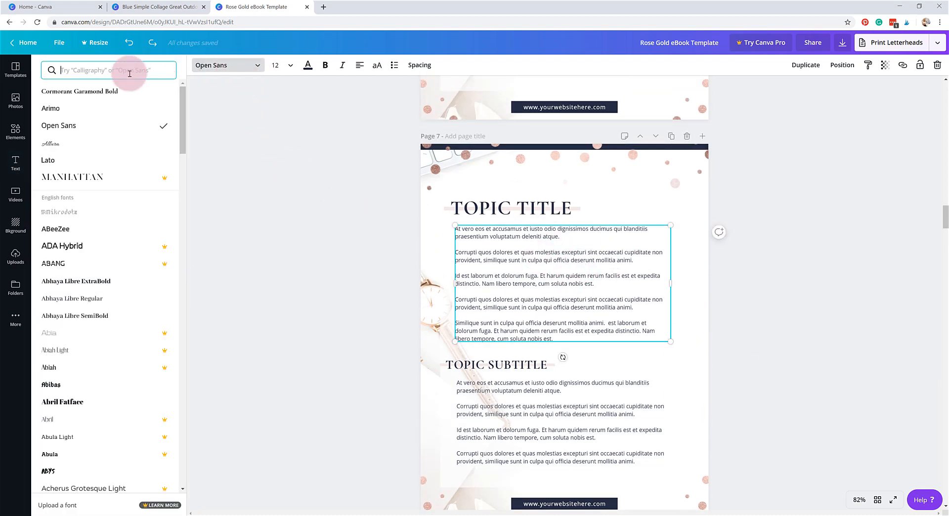
left_click(94, 91)
Change the colour of the body text under TOPIC TITLE to the document's dusty pink.
left_click(307, 65)
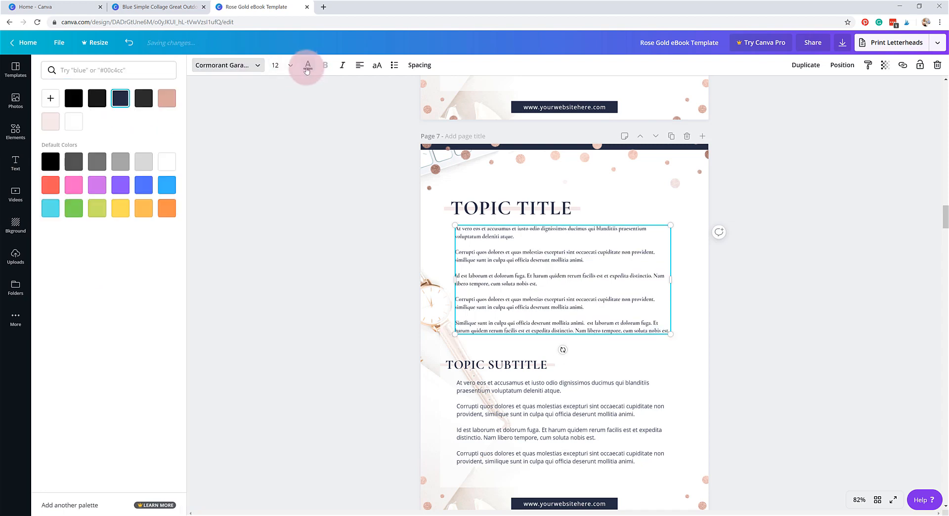
left_click(167, 98)
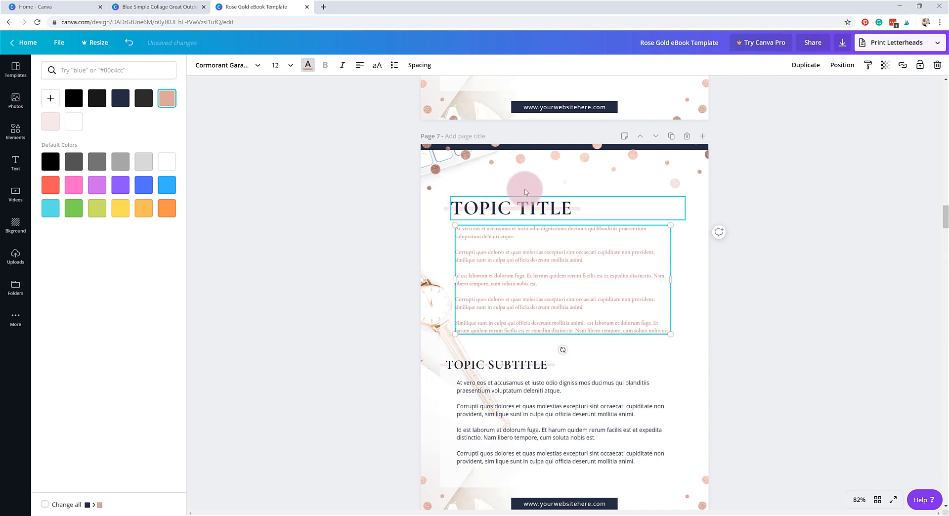
Copy the style of the TOPIC TITLE body text onto the text under TOPIC SUBTITLE, and undo it together with the pink colour.
left_click(537, 405)
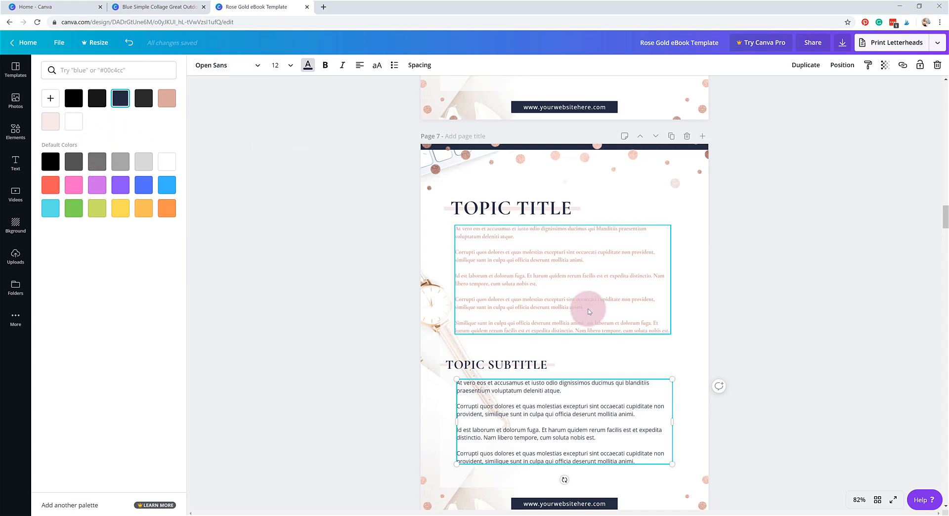
left_click(584, 297)
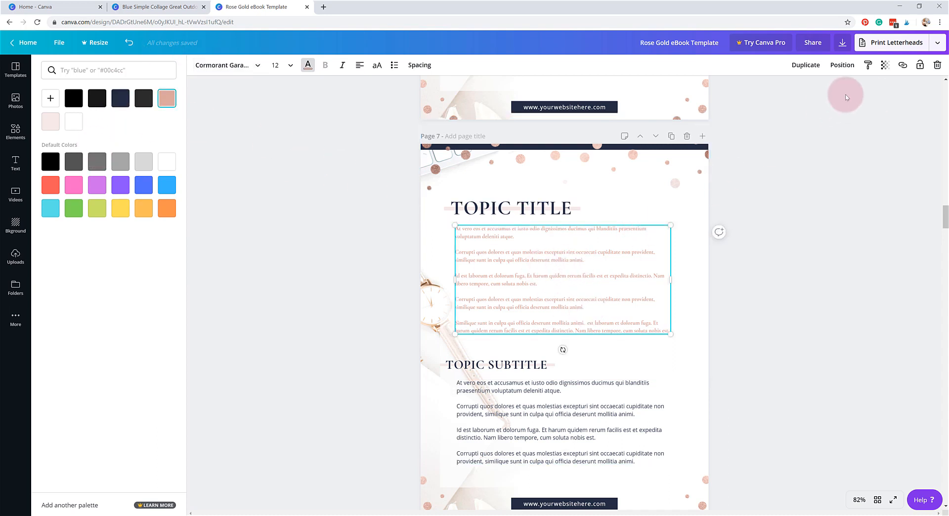
left_click(868, 65)
left_click(558, 412)
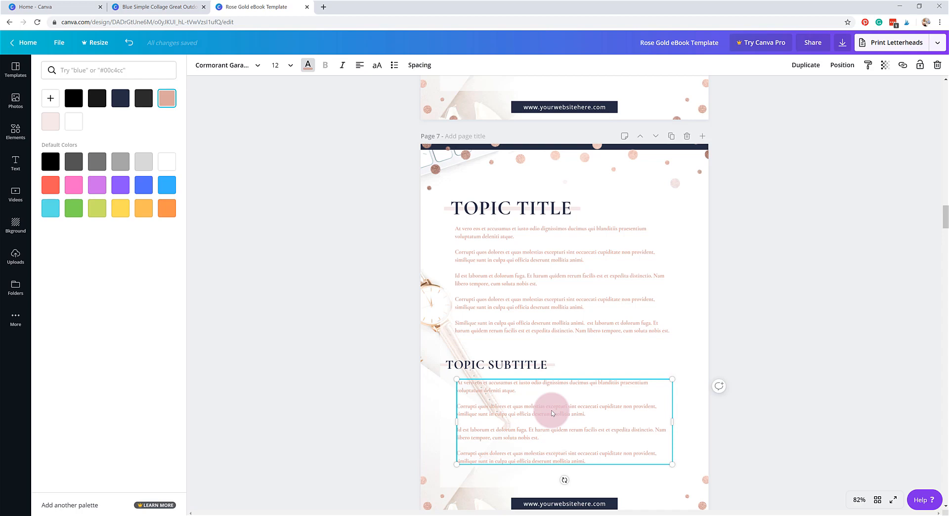
key("ctrl+z")
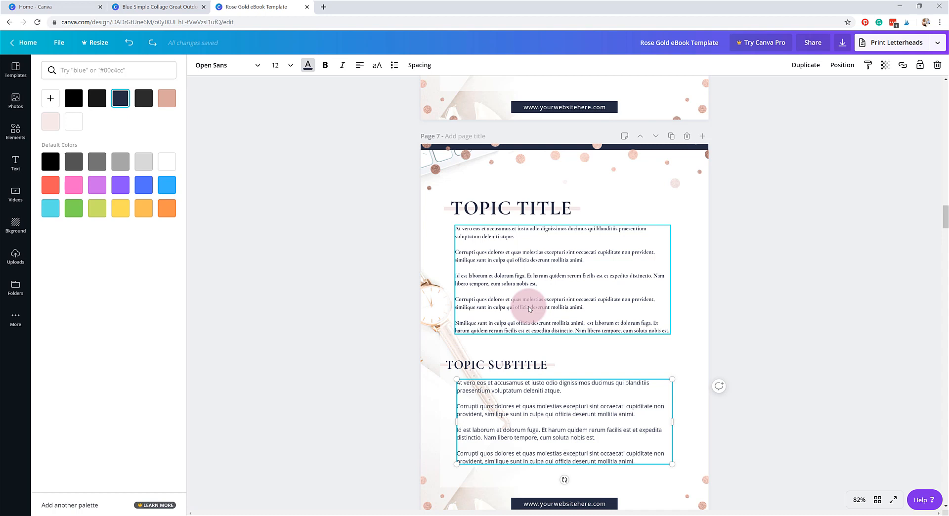
Recolour the body text under TOPIC SUBTITLE coral red and apply the change to all text of the same navy throughout the eBook.
left_click(50, 185)
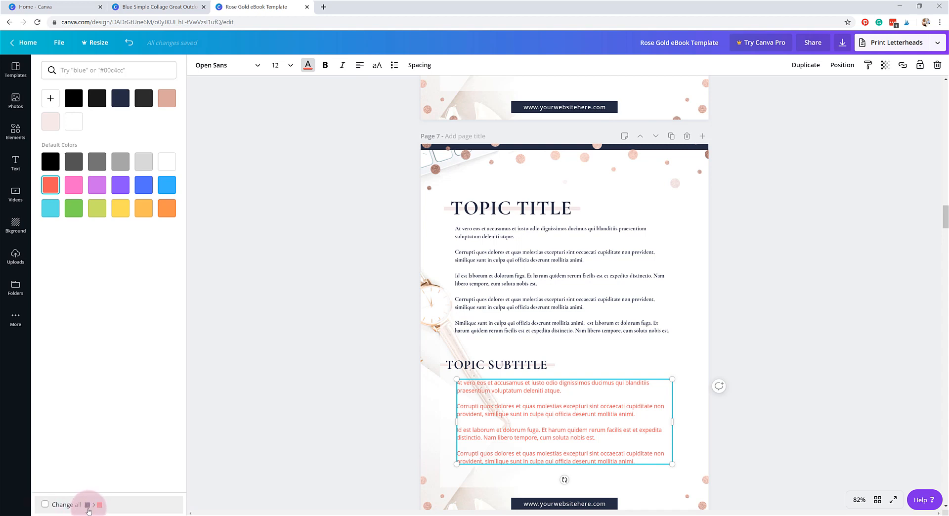
left_click(45, 505)
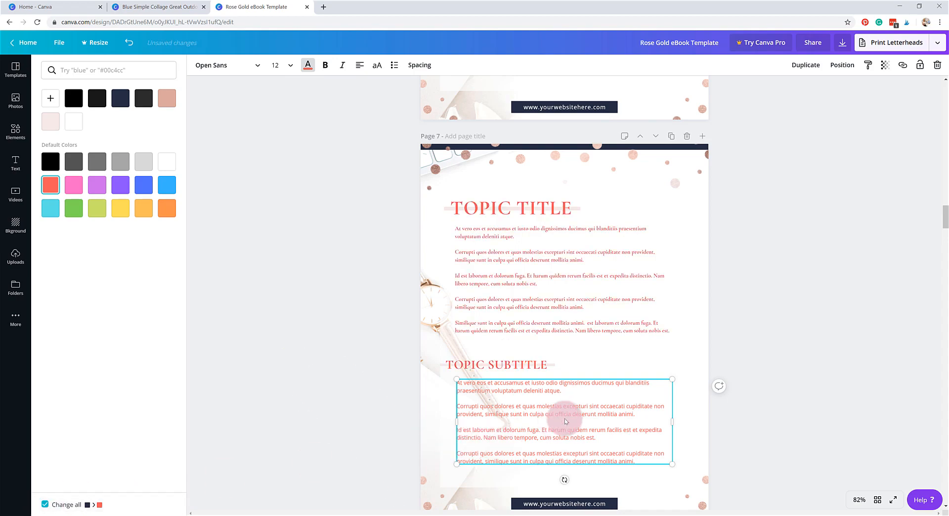
scroll(563, 418, "up", 6)
scroll(565, 421, "up", 15)
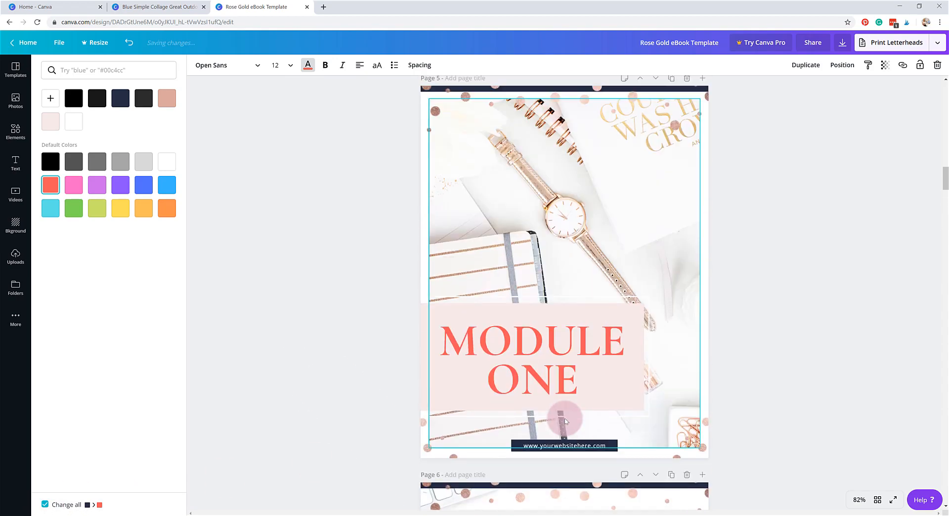
scroll(566, 421, "up", 12)
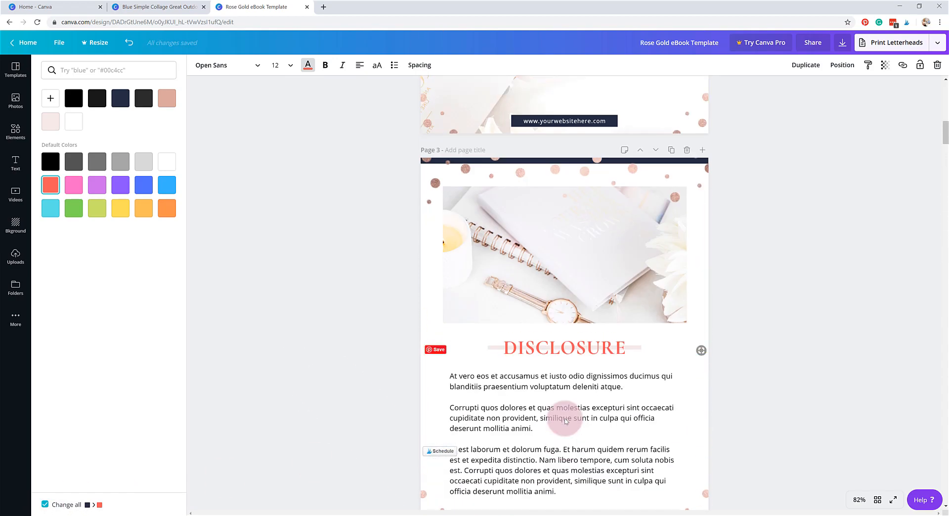
scroll(562, 418, "up", 11)
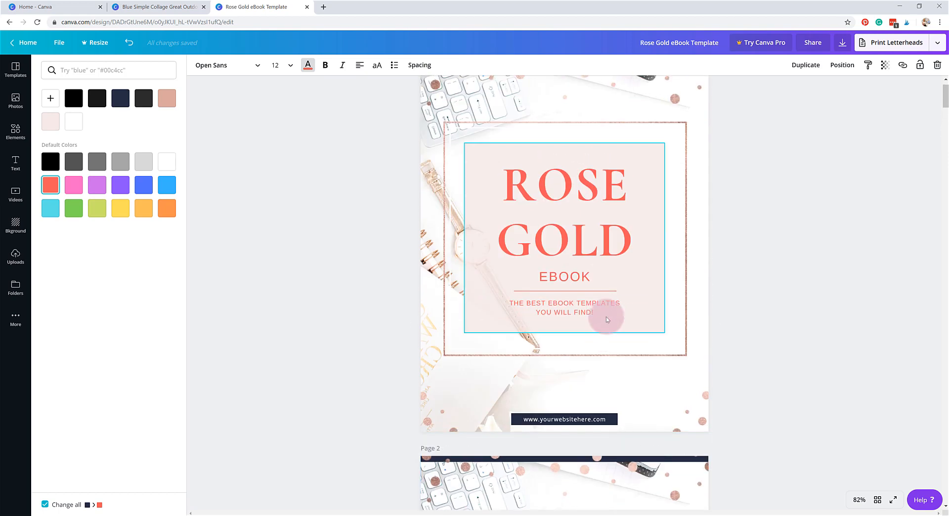
scroll(605, 308, "up", 1)
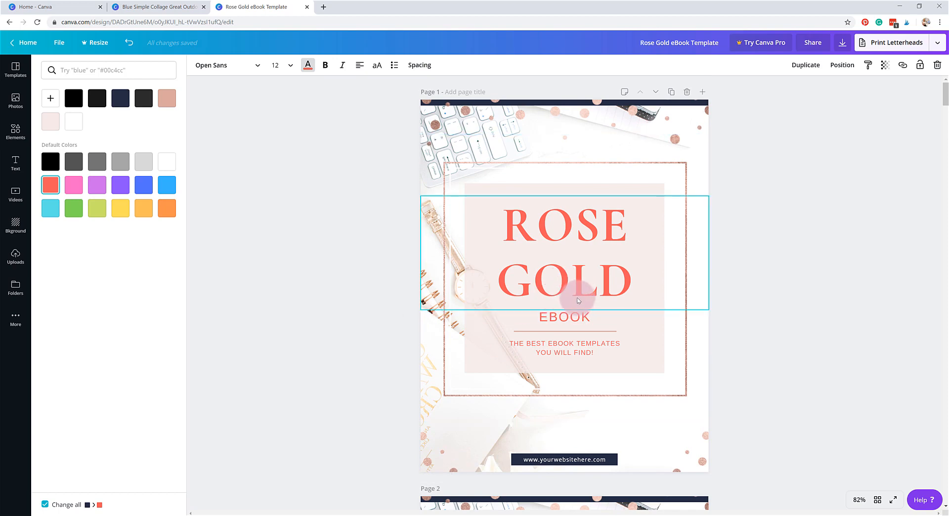
Recolour the navy website banner at the foot of page 2 dusty pink and apply the change to all matching shapes in the eBook.
scroll(578, 300, "down", 6)
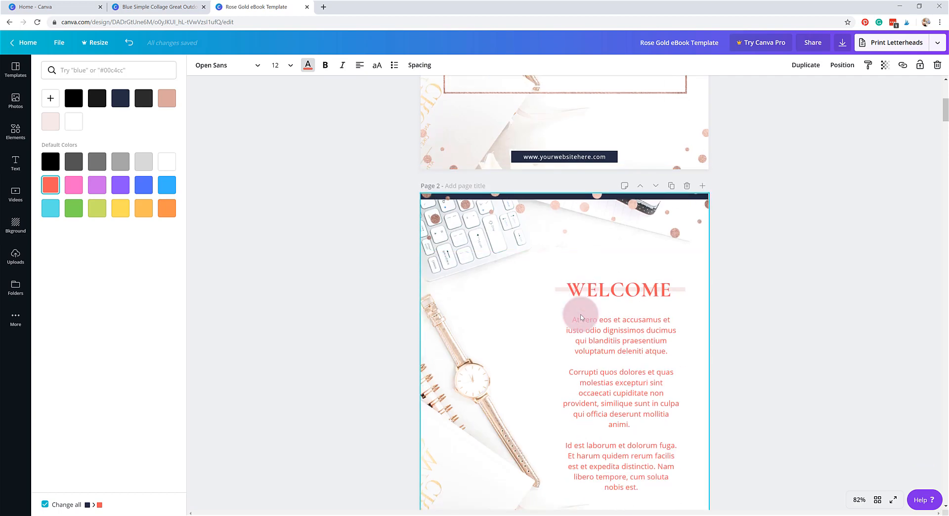
left_click(581, 317)
scroll(579, 313, "down", 4)
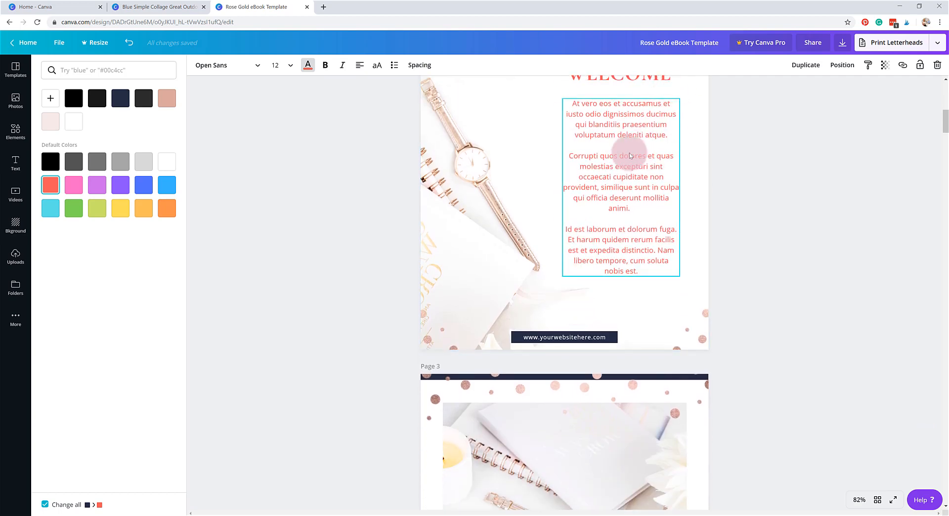
left_click(523, 332)
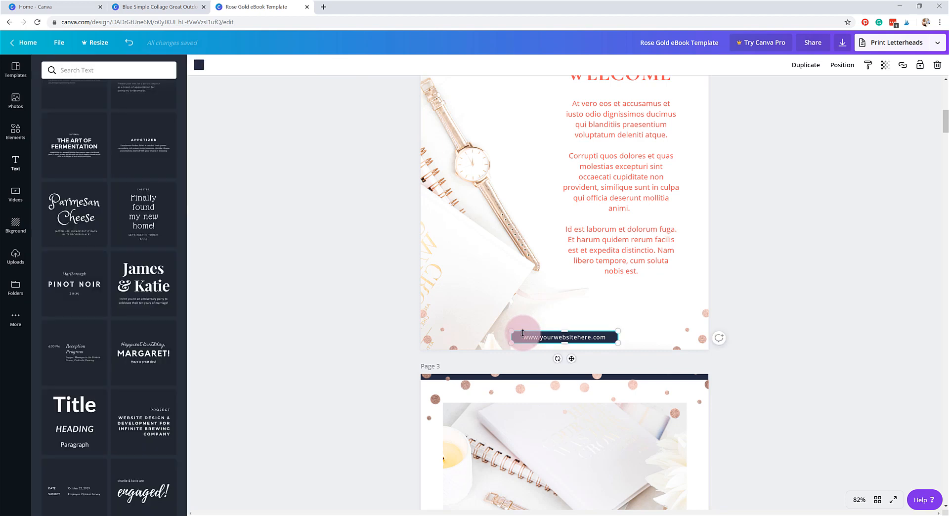
left_click(198, 65)
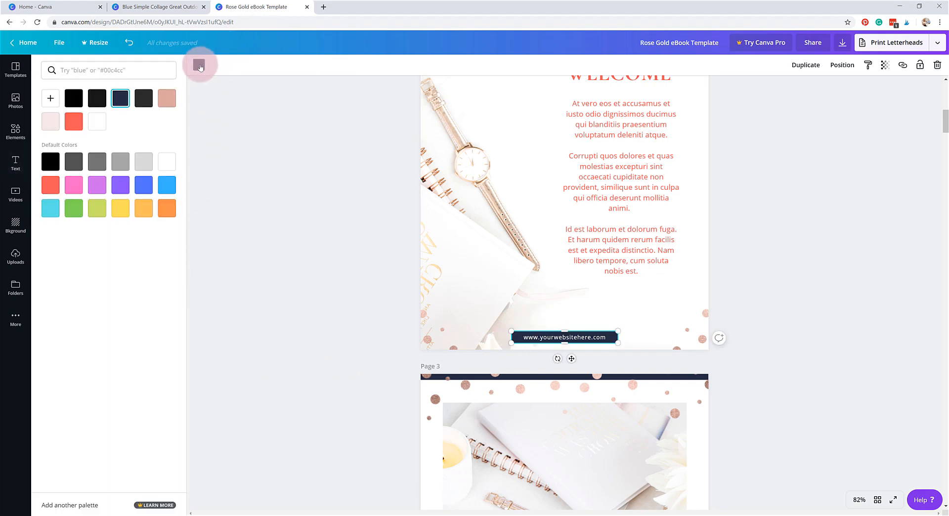
left_click(166, 100)
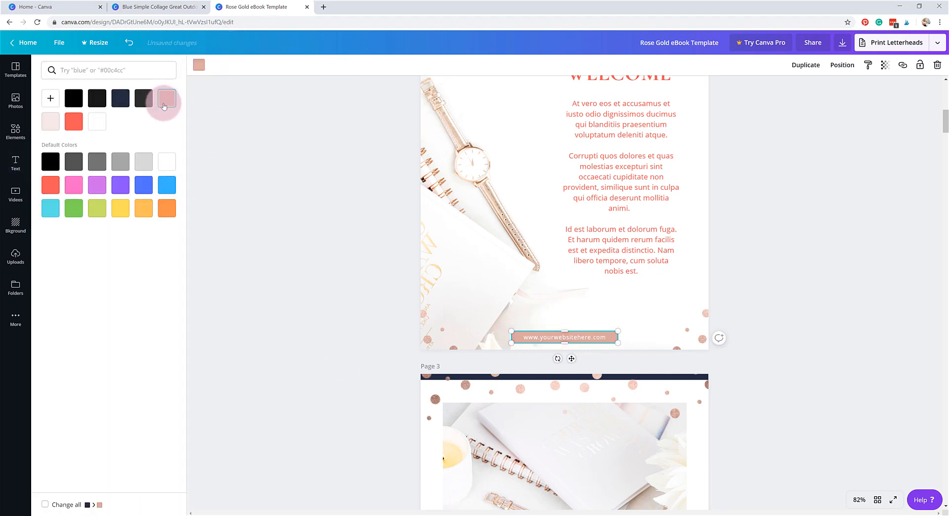
left_click(44, 505)
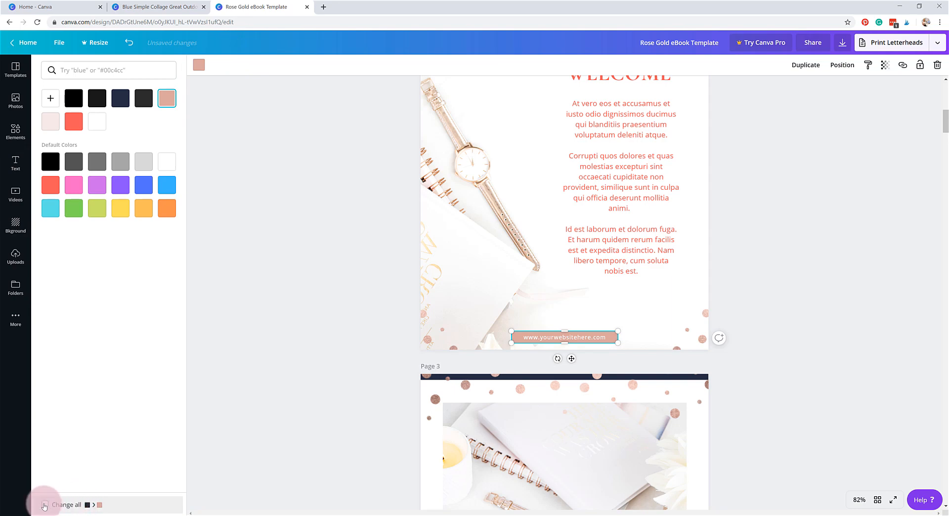
scroll(486, 383, "down", 12)
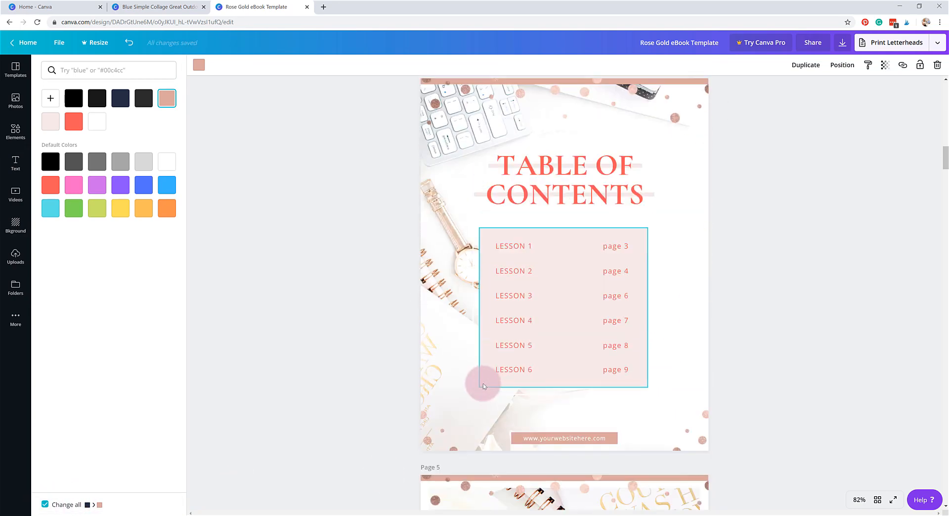
scroll(482, 383, "up", 1)
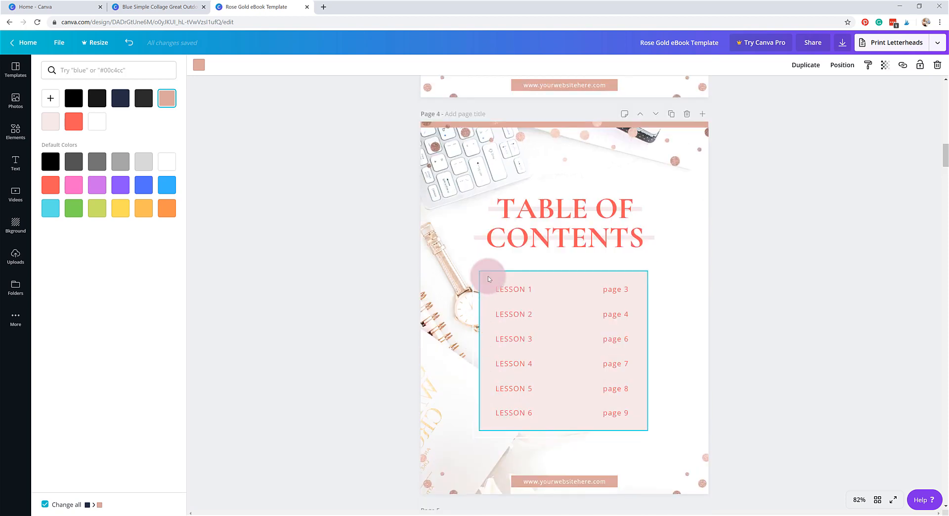
Undo the document-wide dusty pink and coral red colour changes.
left_click(884, 280)
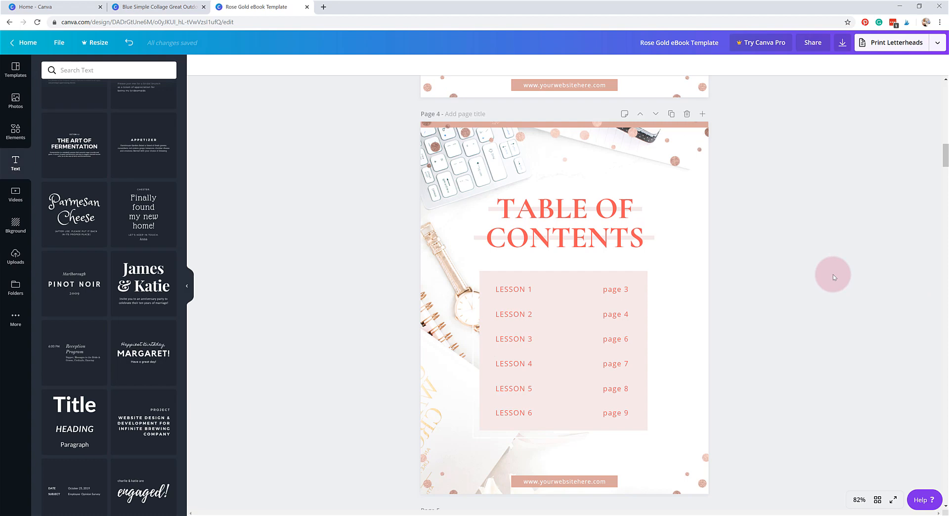
key("ctrl+z")
key("ctrl+z")
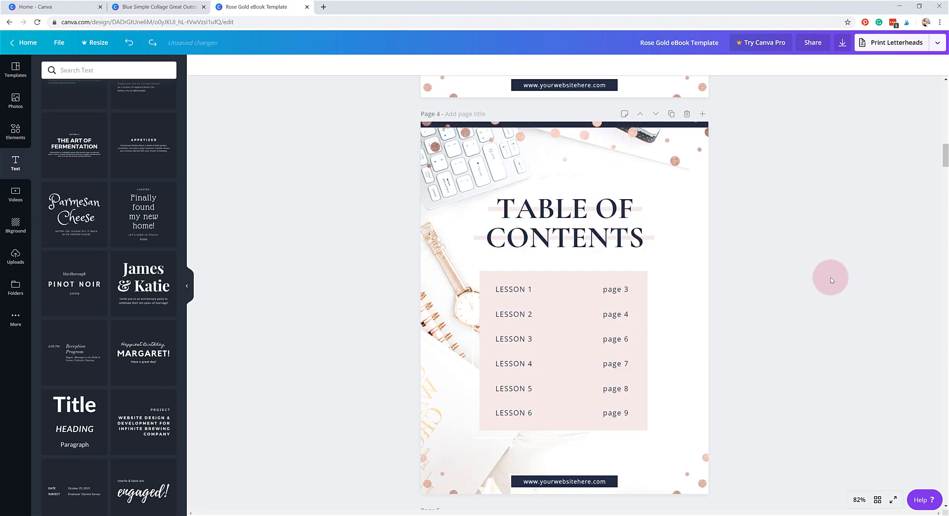
scroll(830, 277, "up", 8)
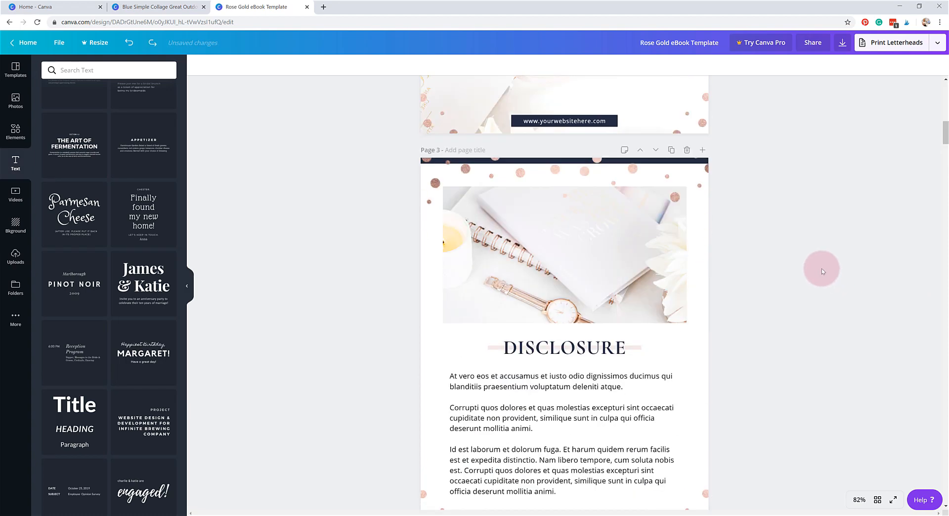
scroll(821, 268, "up", 12)
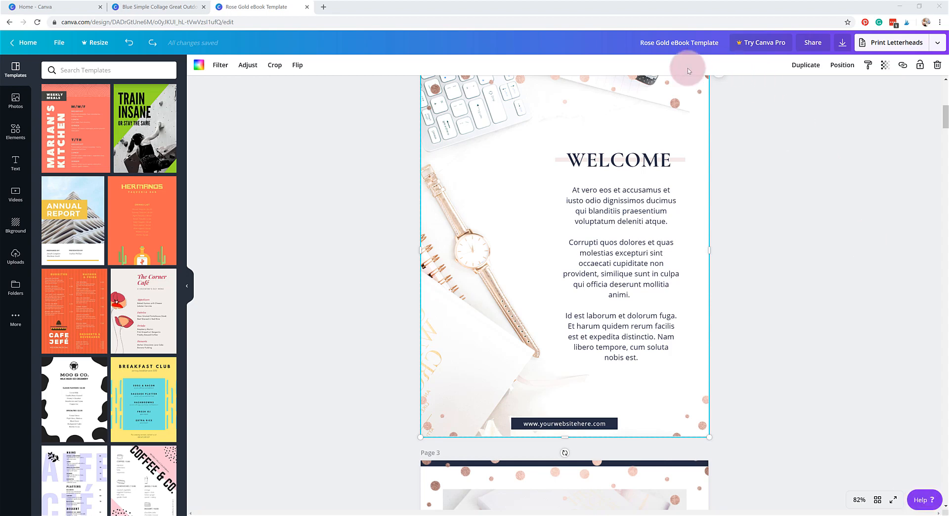
Look at the Great Outdoors collage post, return to the Rose Gold eBook and browse the trending stock photos.
left_click(145, 6)
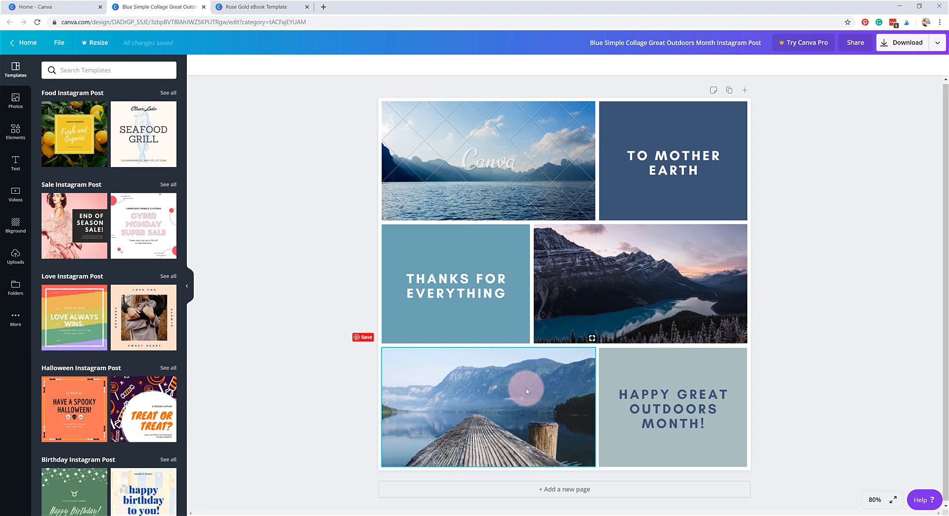
left_click(247, 8)
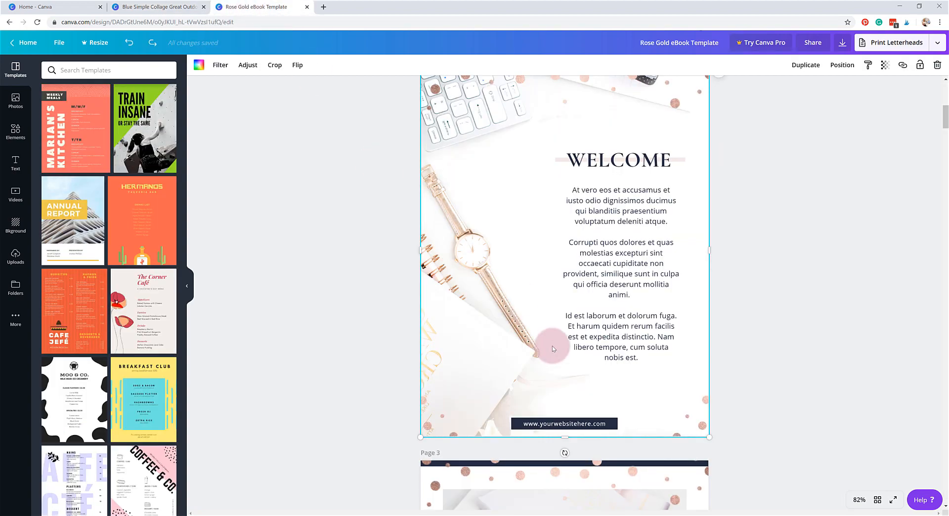
left_click(16, 106)
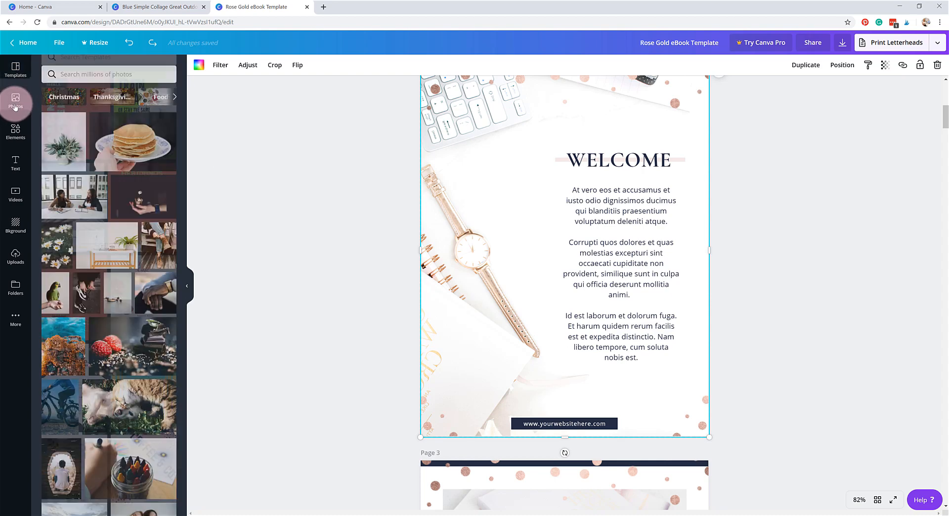
scroll(109, 183, "down", 1)
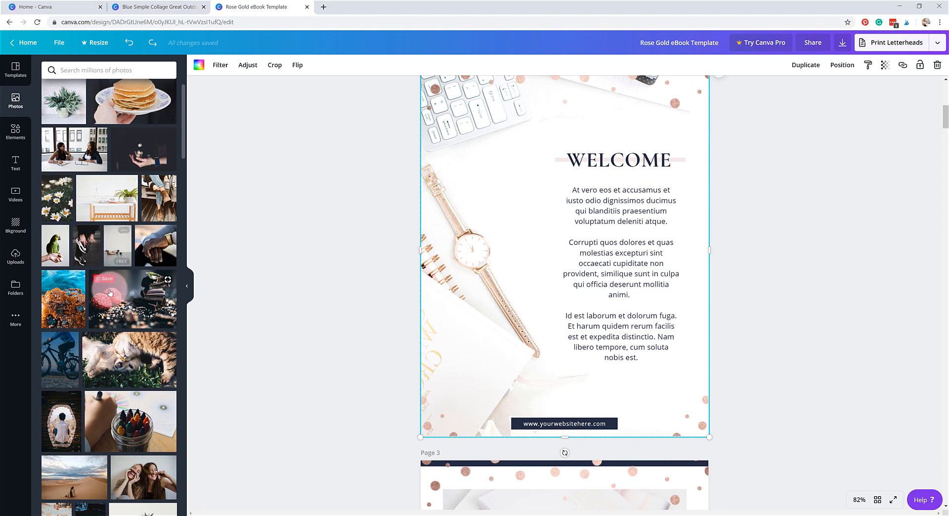
scroll(119, 298, "down", 1)
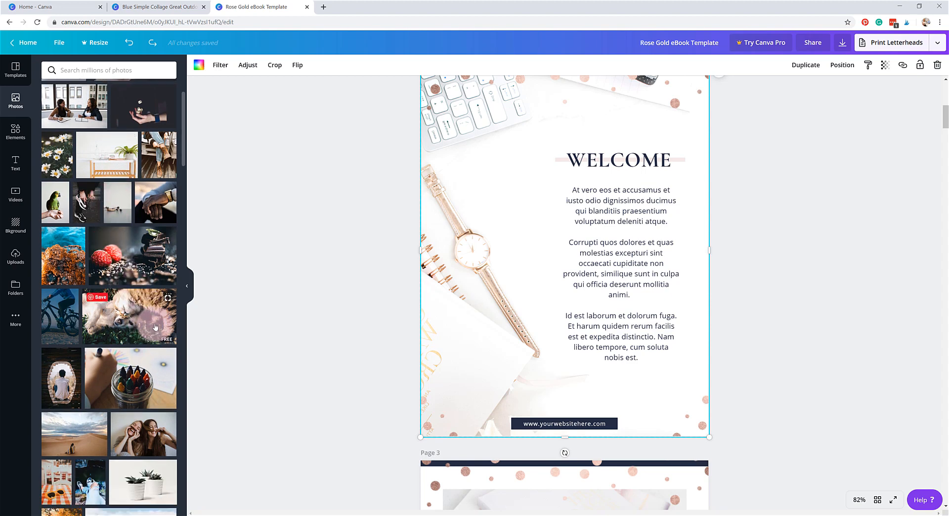
Search the stock photos for desk and replace page 2's background with the photo of a person phoning beside a laptop and plant.
left_click(100, 69)
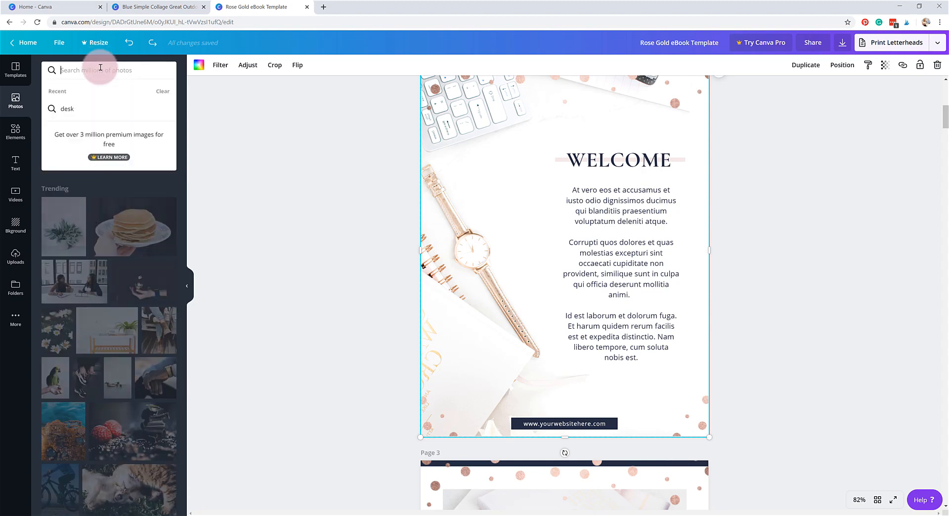
type("desk")
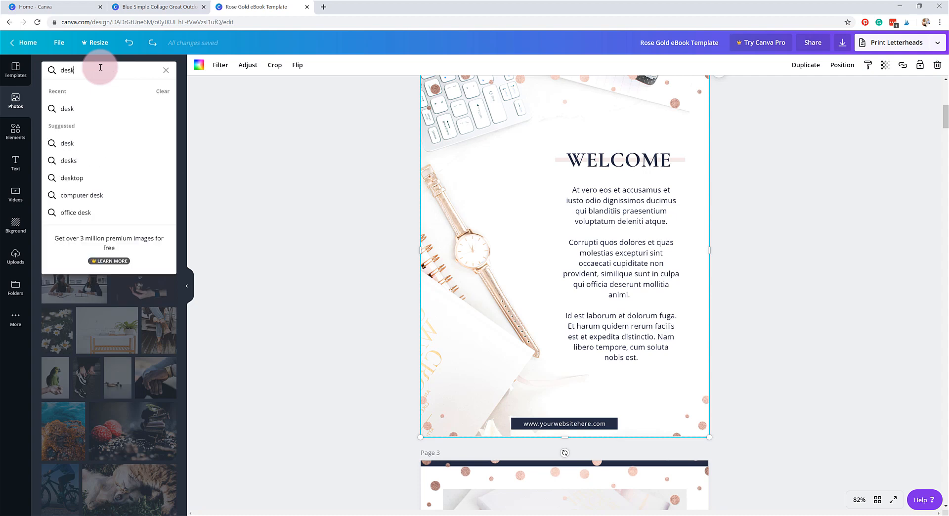
key("Return")
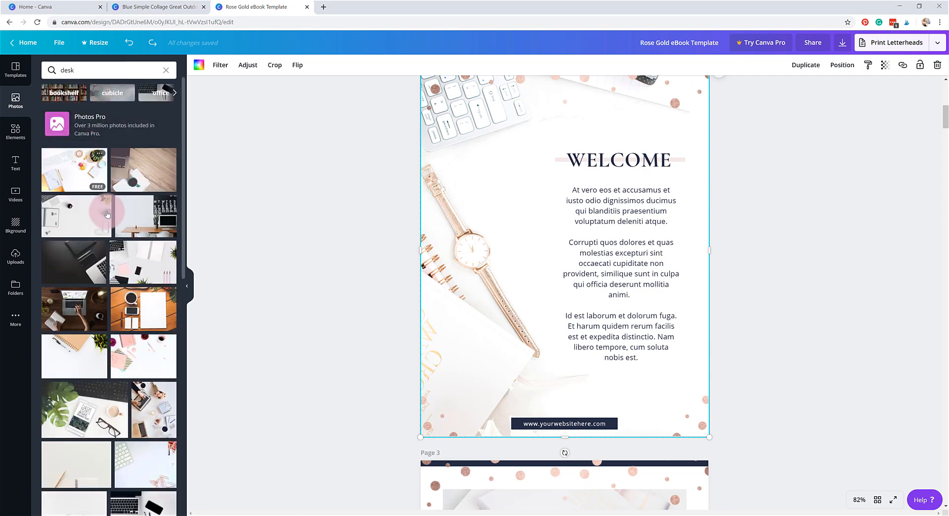
scroll(141, 300, "down", 3)
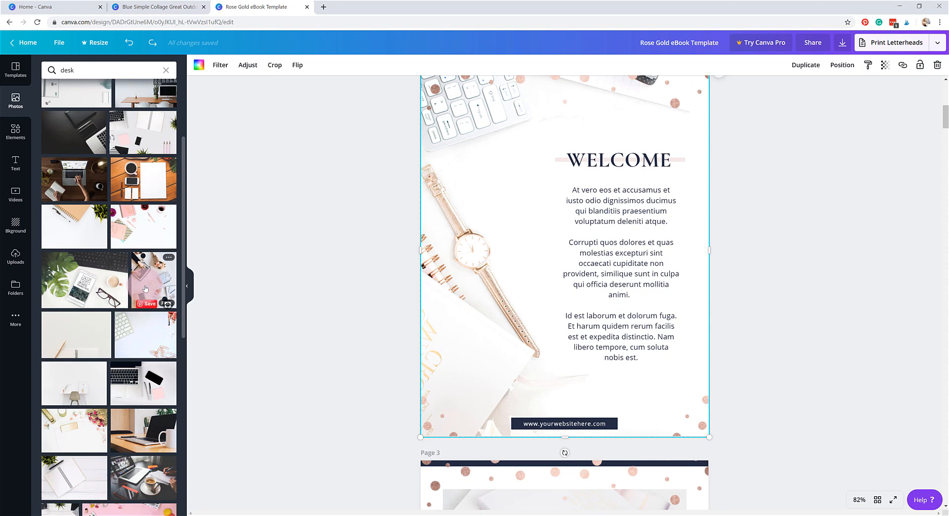
scroll(162, 194, "up", 3)
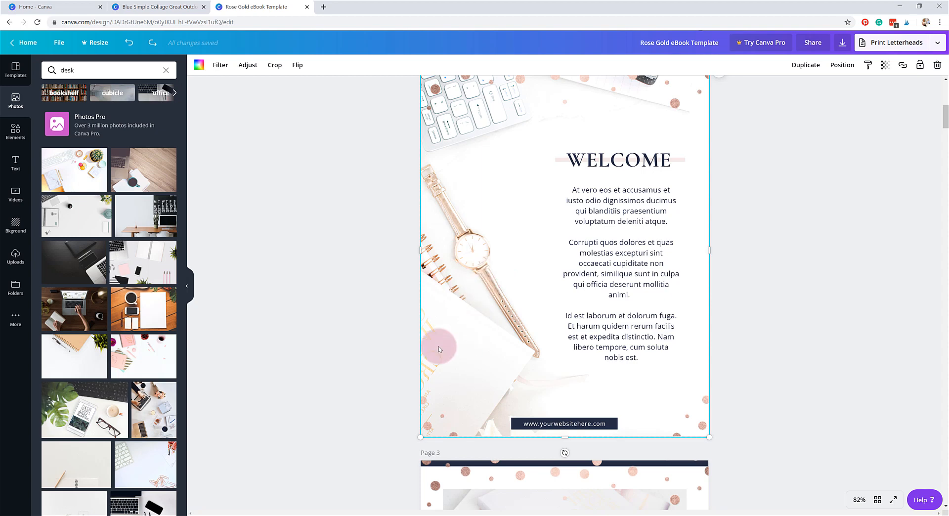
left_click_drag(136, 361, 146, 434)
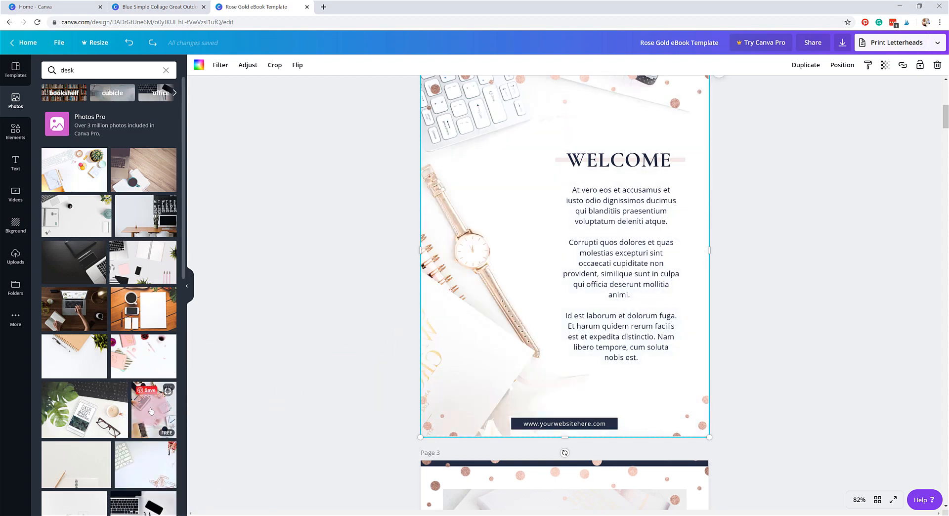
scroll(148, 405, "down", 8)
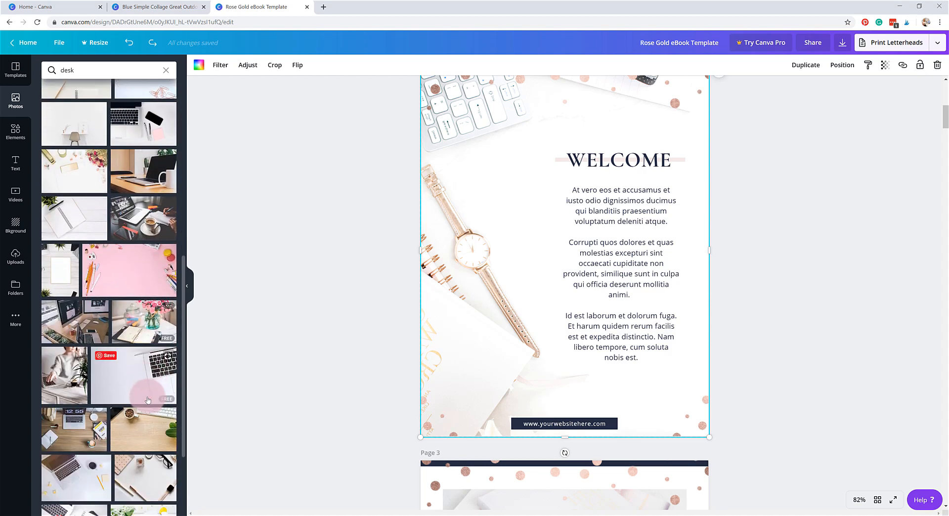
left_click_drag(64, 375, 462, 340)
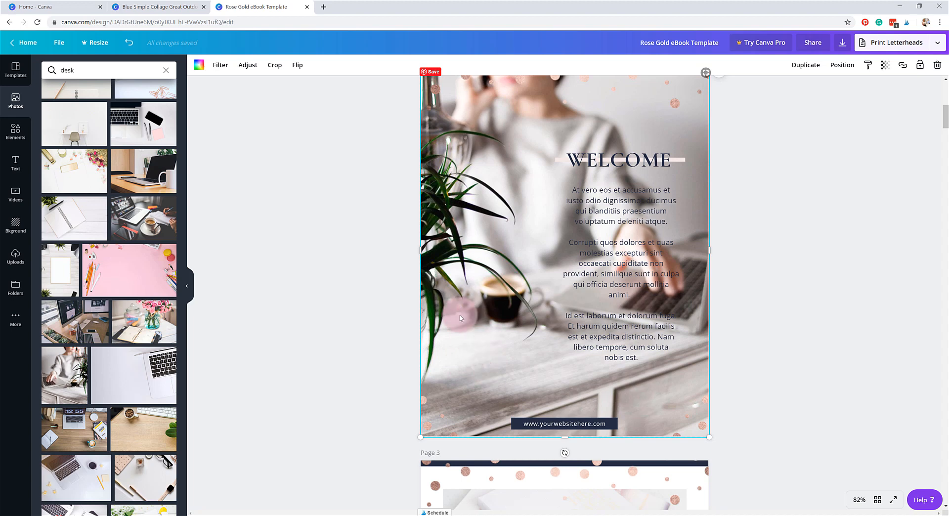
Enlarge the page 2 background photo inside its frame and reposition it so the plant and bottle fill the left side.
scroll(460, 318, "up", 1)
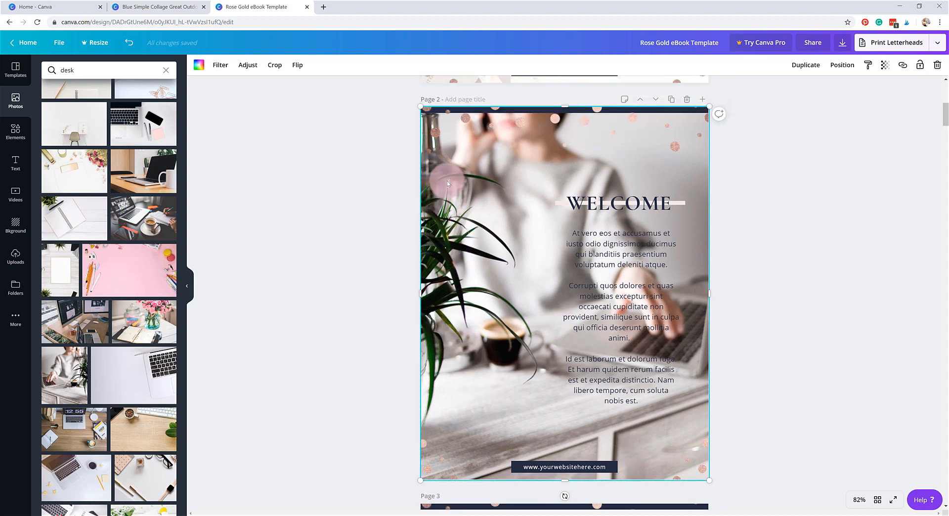
double_click(461, 346)
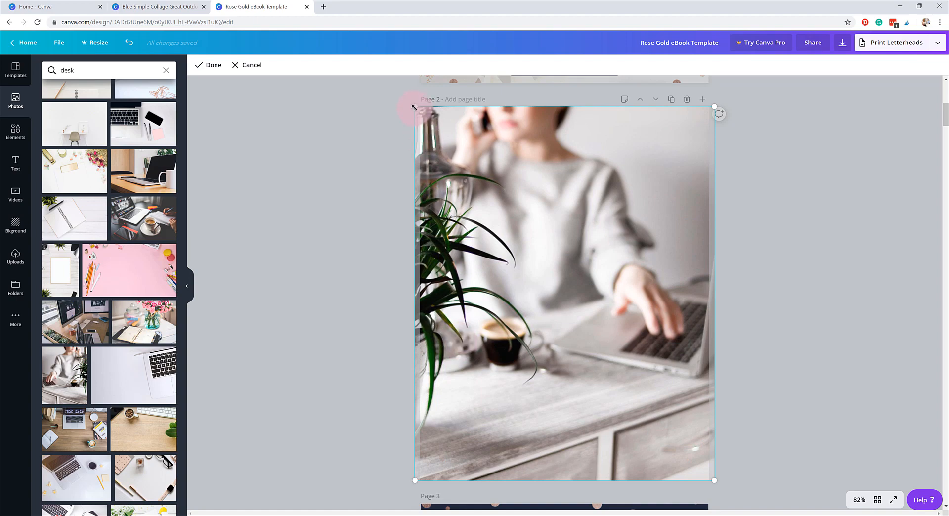
left_click_drag(420, 106, 38, 141)
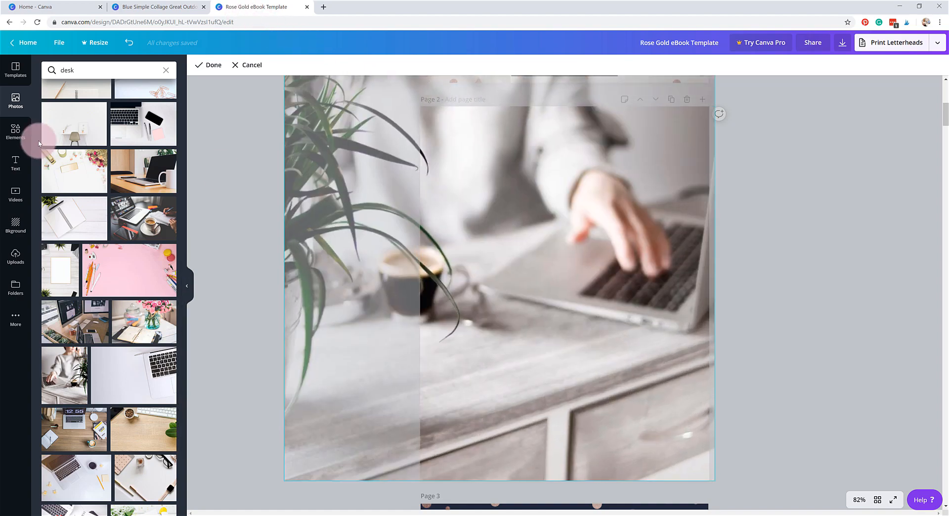
left_click_drag(372, 218, 781, 439)
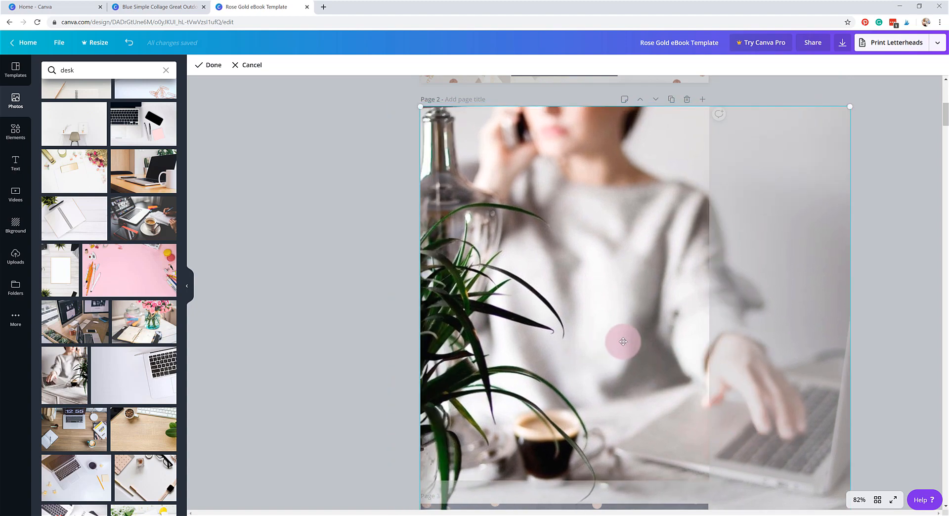
left_click(378, 251)
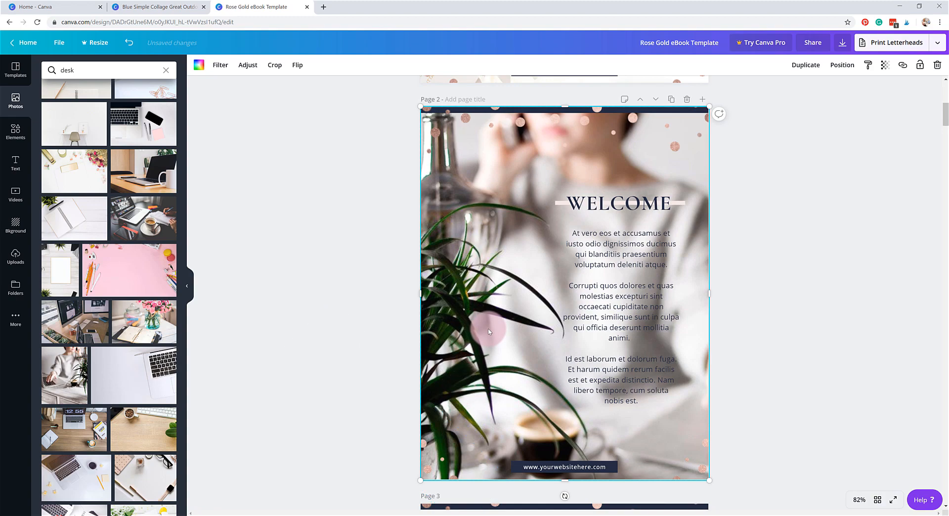
Try flipping the page 2 background photo horizontally and vertically, and restore its original orientation.
left_click(297, 66)
left_click(326, 88)
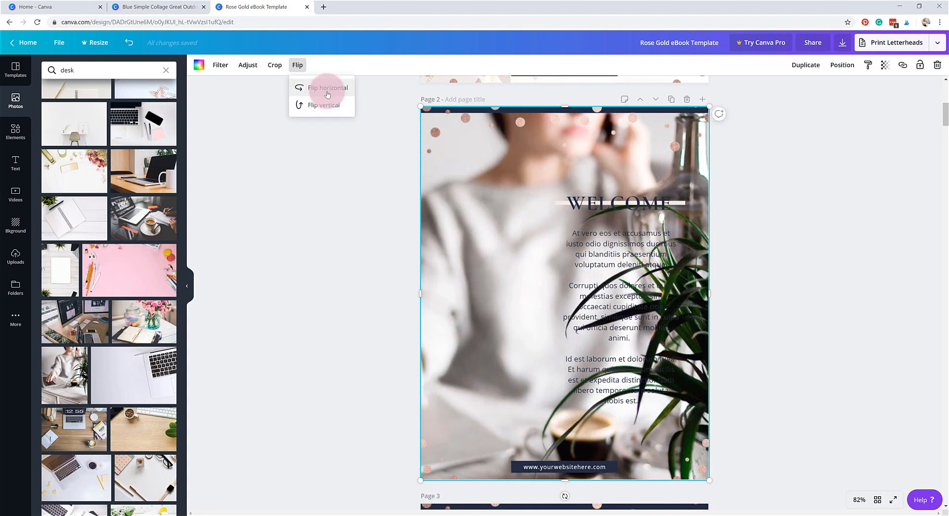
left_click(325, 105)
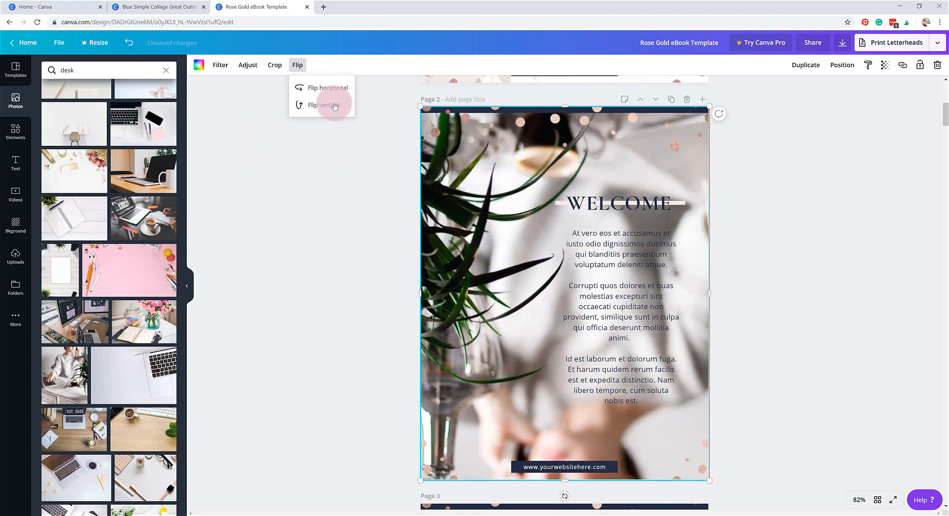
left_click(326, 109)
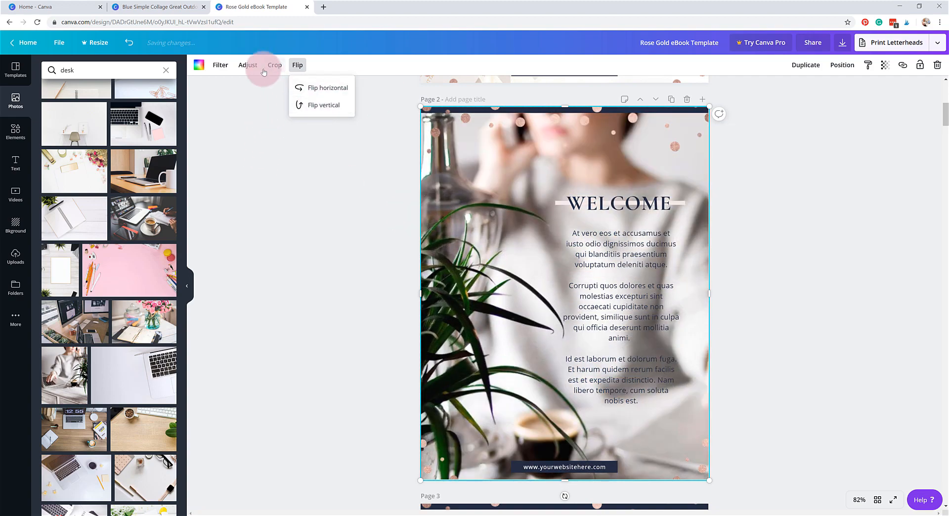
Try brightness 44, contrast 25 and tint 3 on the page 2 background photo, and return brightness and contrast to near zero.
left_click(247, 65)
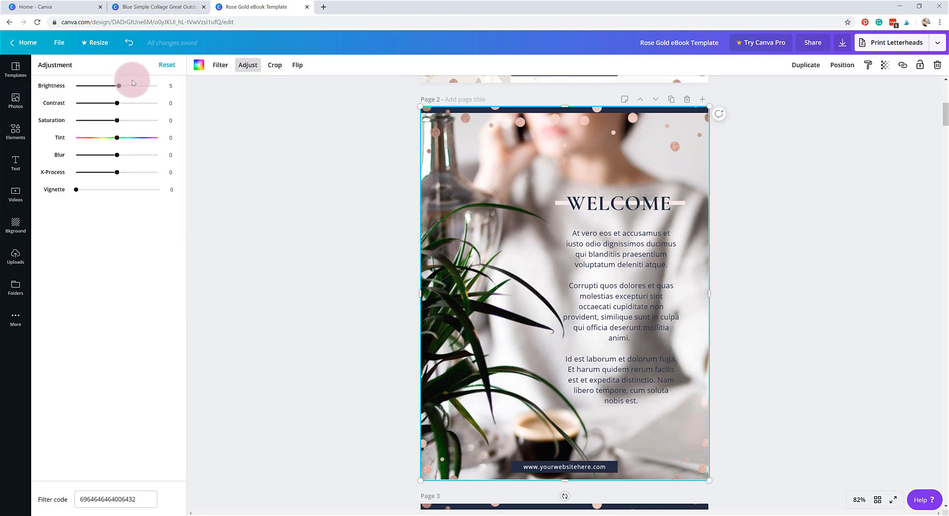
left_click_drag(118, 85, 127, 103)
mouse_move(119, 140)
left_mouse_down()
mouse_move(74, 138)
mouse_move(167, 137)
mouse_move(117, 138)
left_mouse_up()
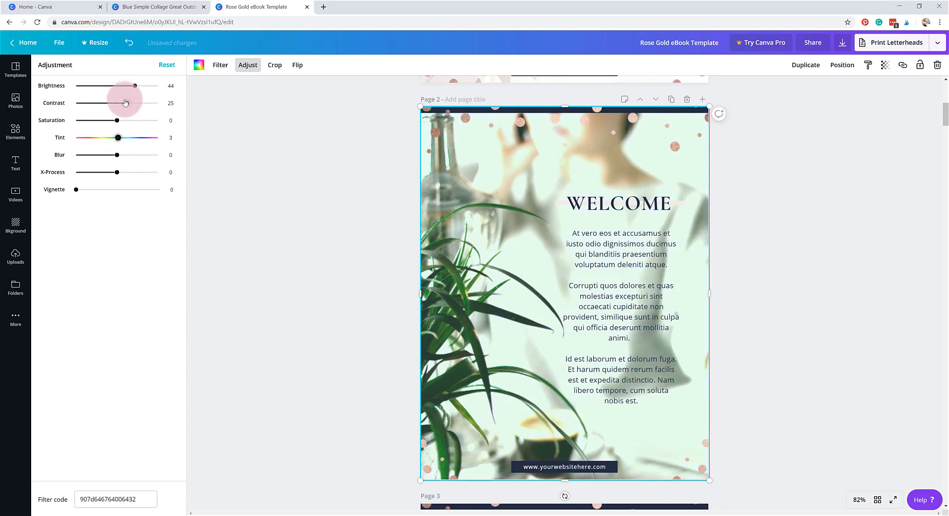
left_click_drag(125, 102, 118, 86)
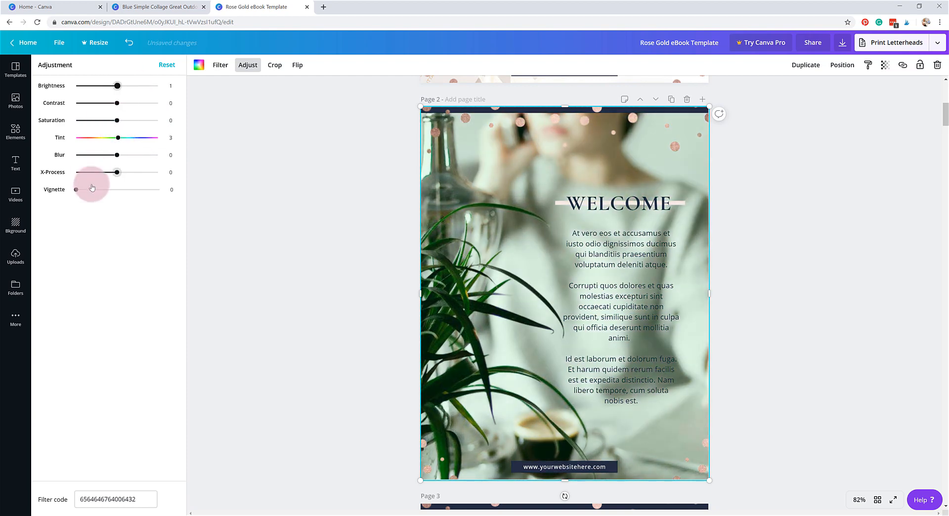
Try a blur of 23 and a vignette of 50 on the background photo, and reset all its adjustments.
mouse_move(117, 155)
left_mouse_down()
mouse_move(144, 161)
mouse_move(128, 156)
left_mouse_up()
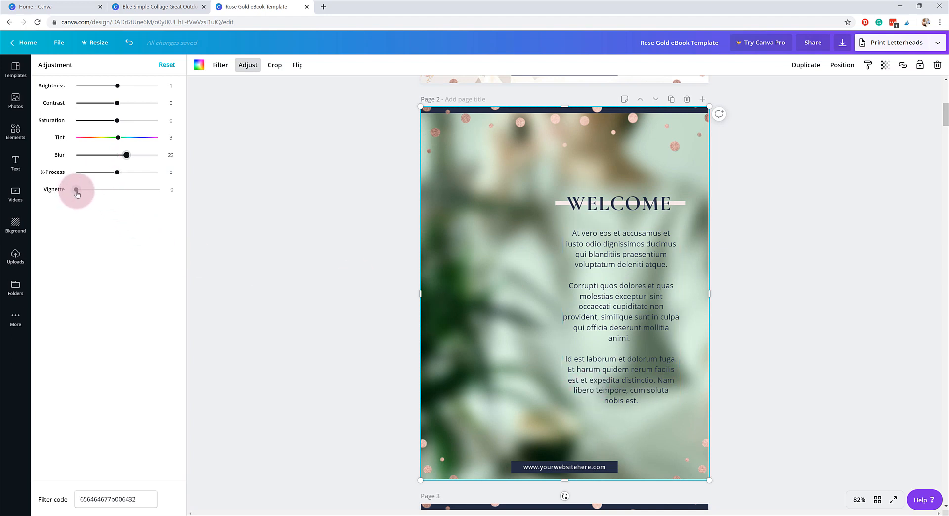
left_click_drag(76, 193, 117, 197)
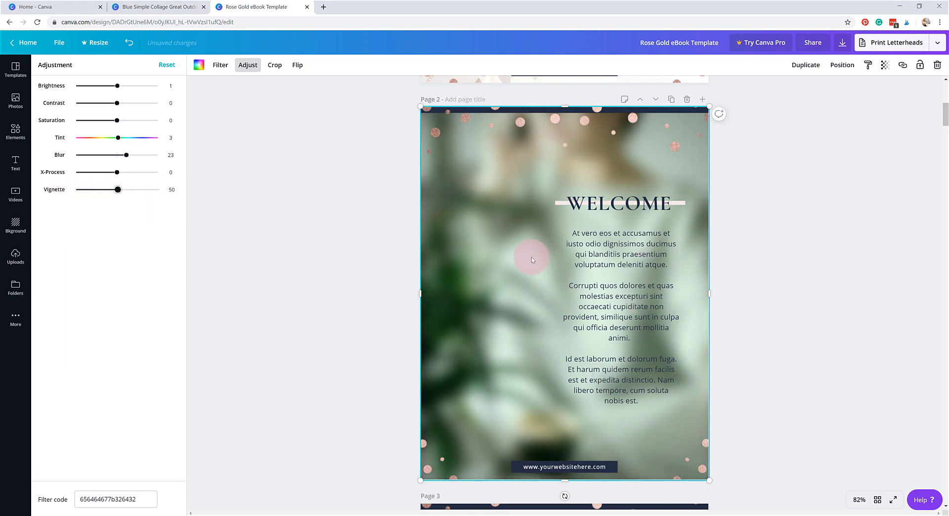
left_click(167, 65)
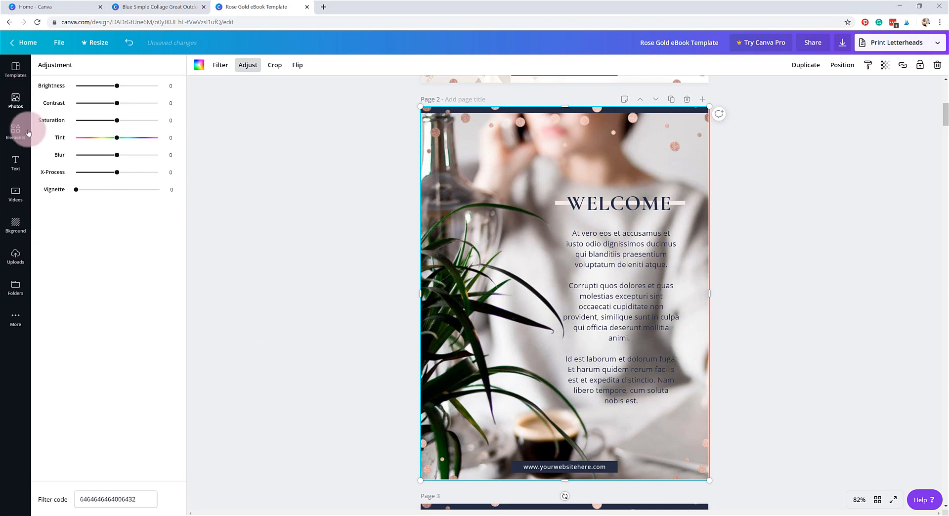
Upload haute-stock-photography-home-office-collection-final-10.jpg from the Stock Photos folder and use it as page 2's background photo.
left_click(17, 254)
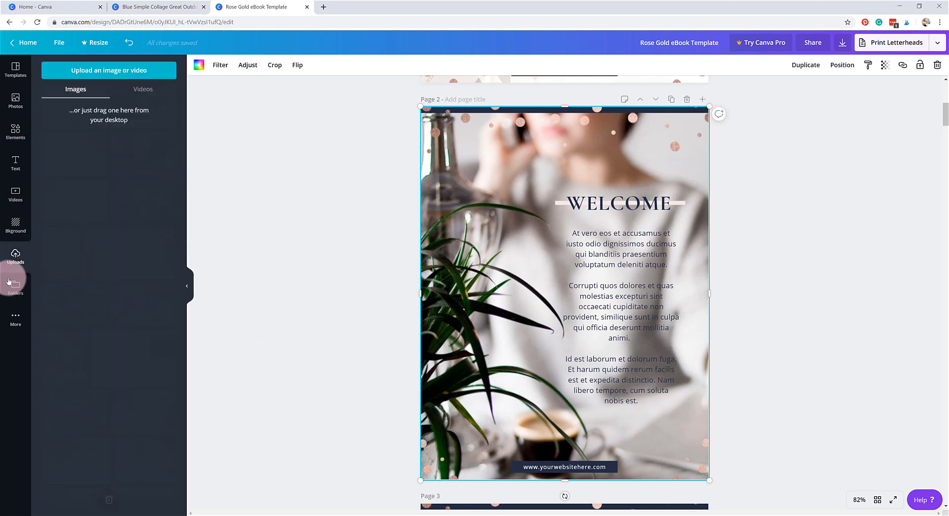
left_click(80, 76)
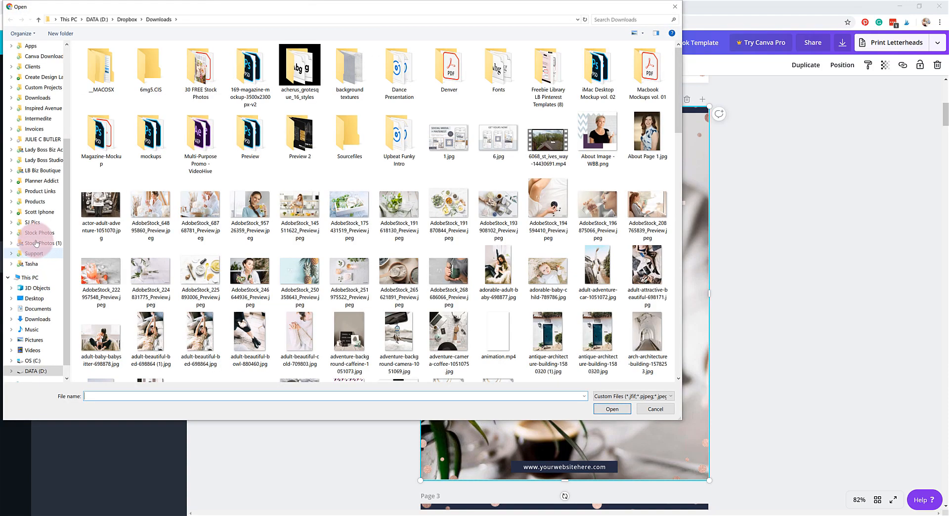
left_click(39, 242)
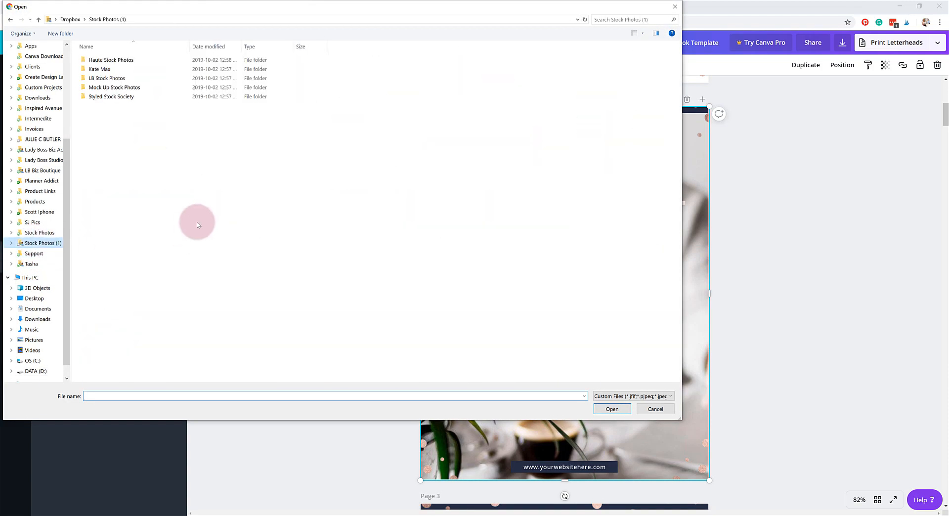
left_click(39, 232)
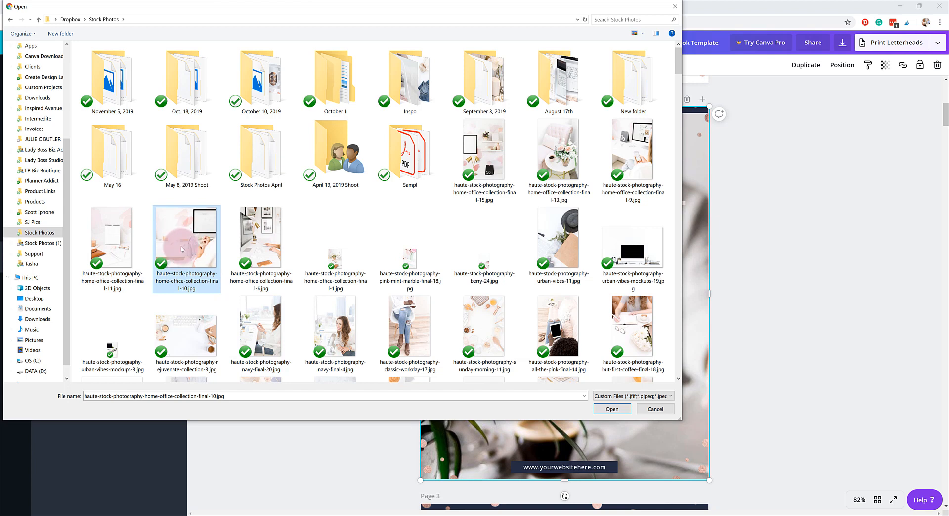
left_click(613, 410)
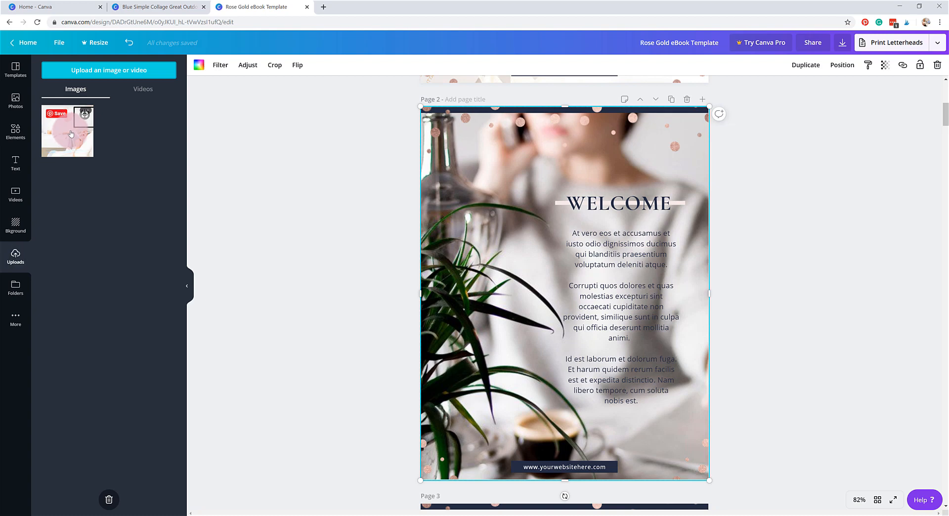
left_click_drag(72, 133, 458, 257)
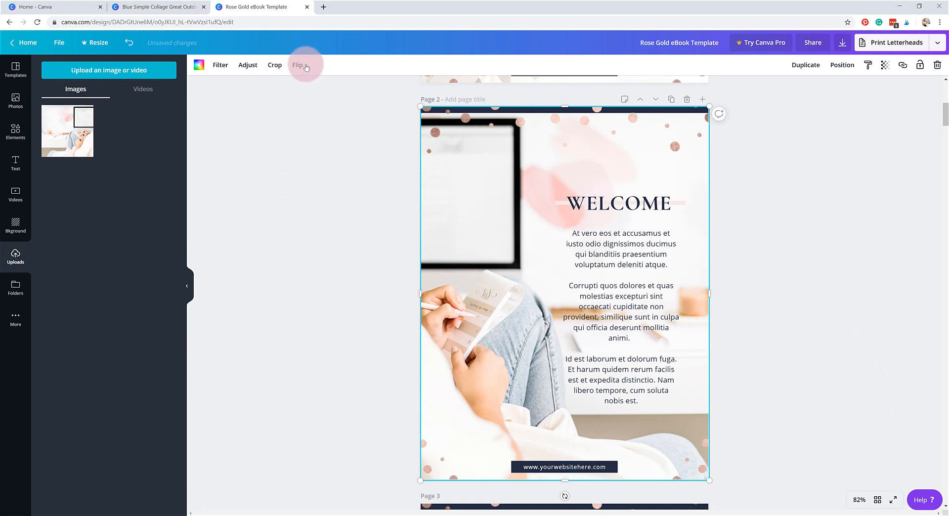
Try the Selfie, The blues, Dare (intensity 58) and Drama (intensity 81) filters on page 2's background photo, and restore the None filter.
left_click(218, 64)
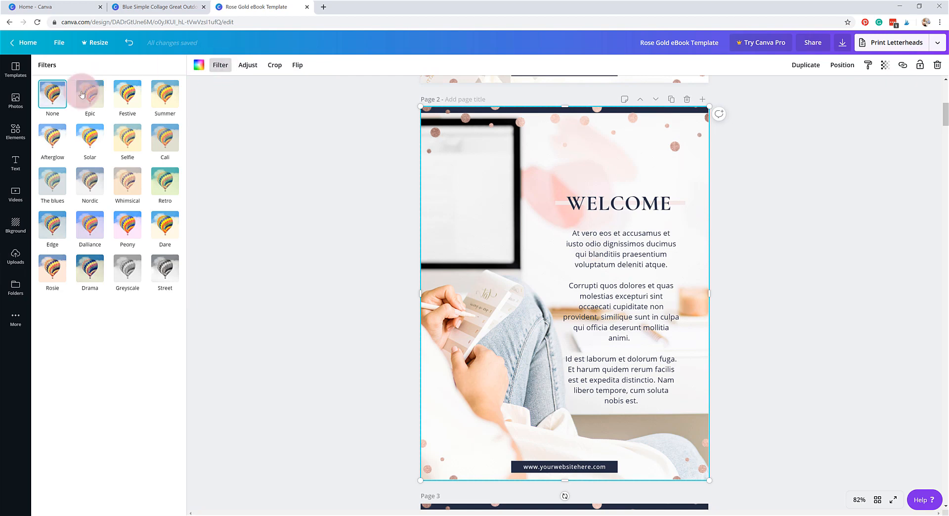
left_click(167, 135)
left_click(125, 139)
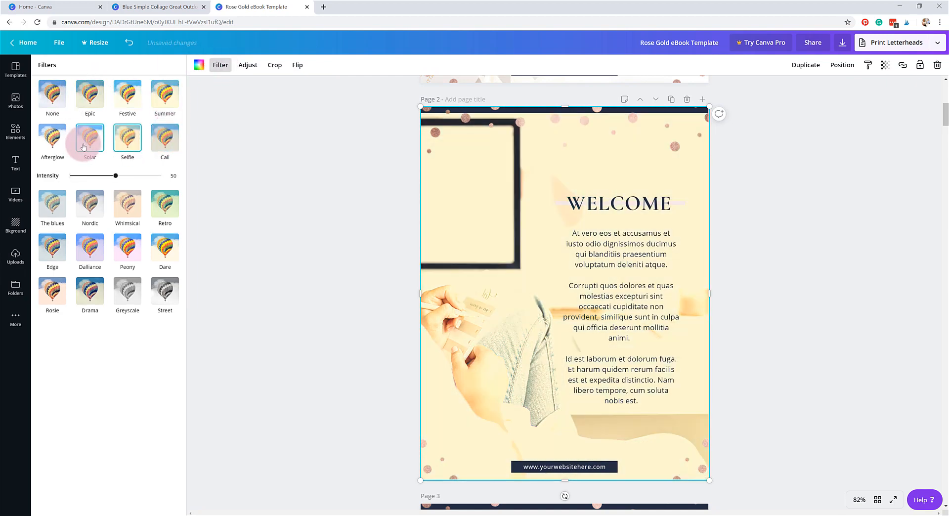
left_click(84, 146)
left_click(63, 201)
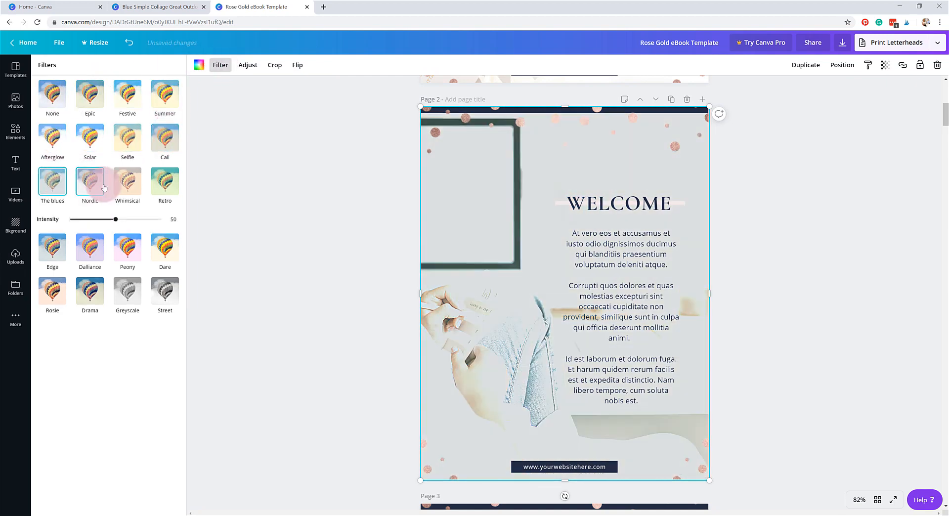
left_click(129, 202)
left_click(165, 247)
left_click(123, 259)
left_click(78, 288)
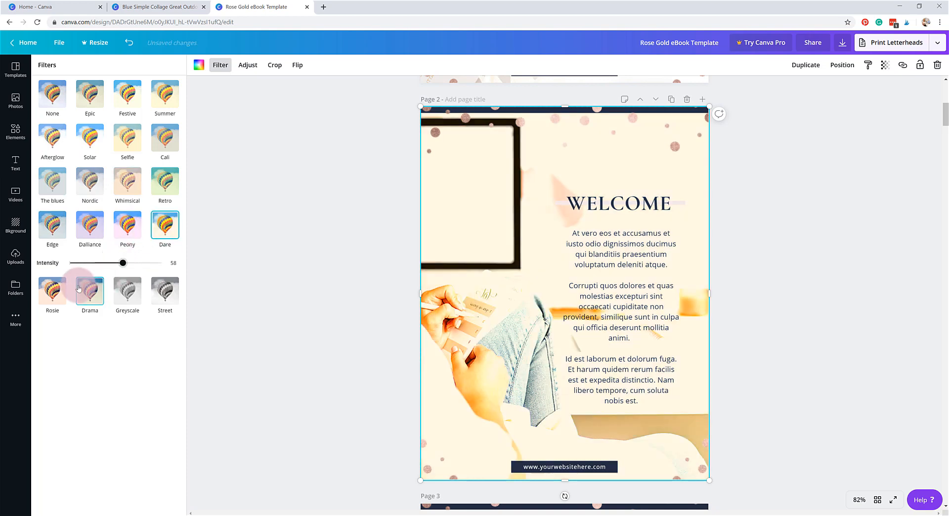
left_click_drag(115, 307, 144, 307)
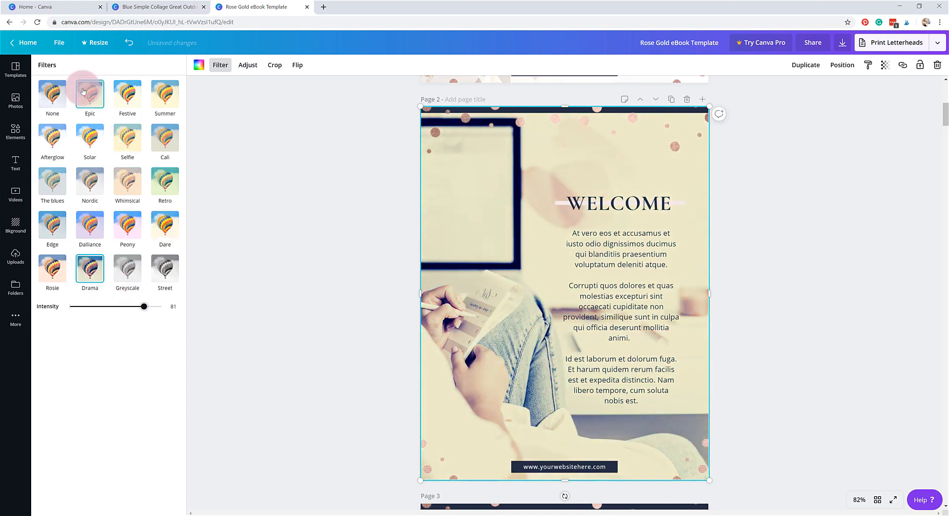
left_click(52, 96)
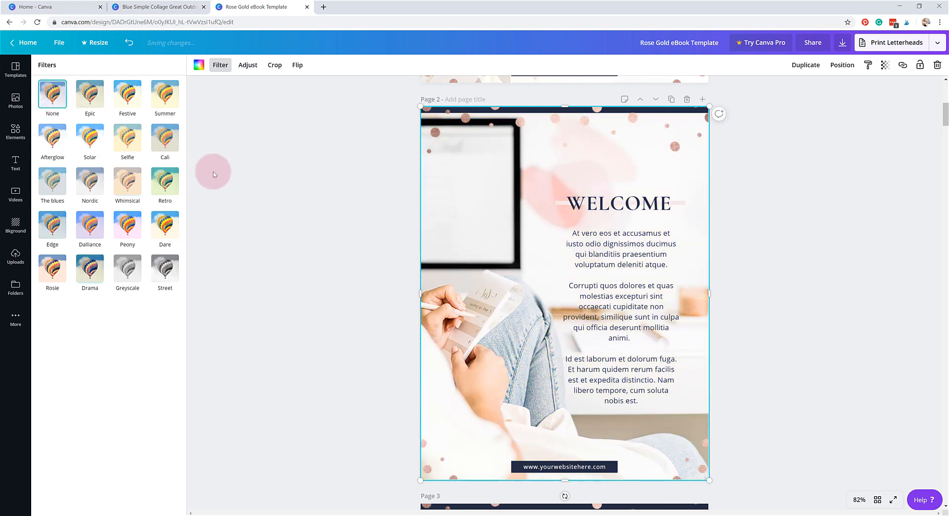
left_click(213, 174)
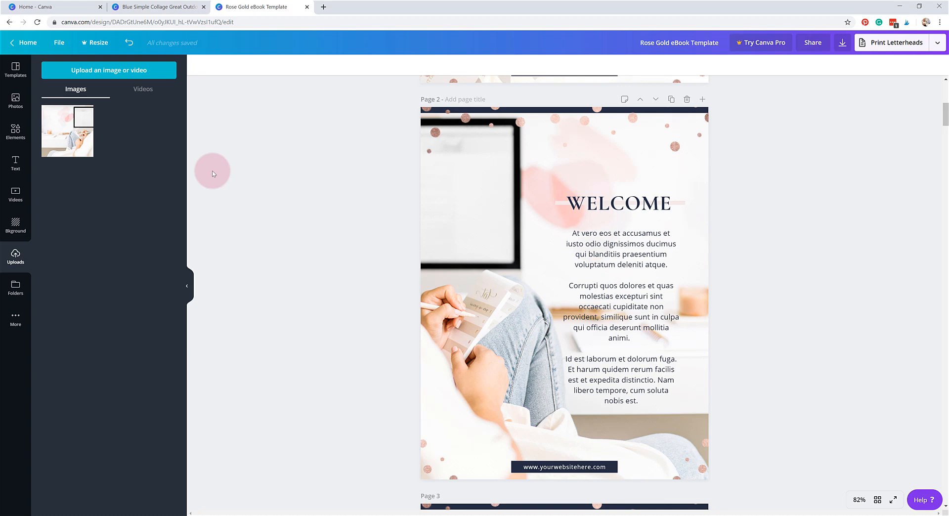
Try a different transparency on page 2's background photo, and return it to 100.
left_click(464, 320)
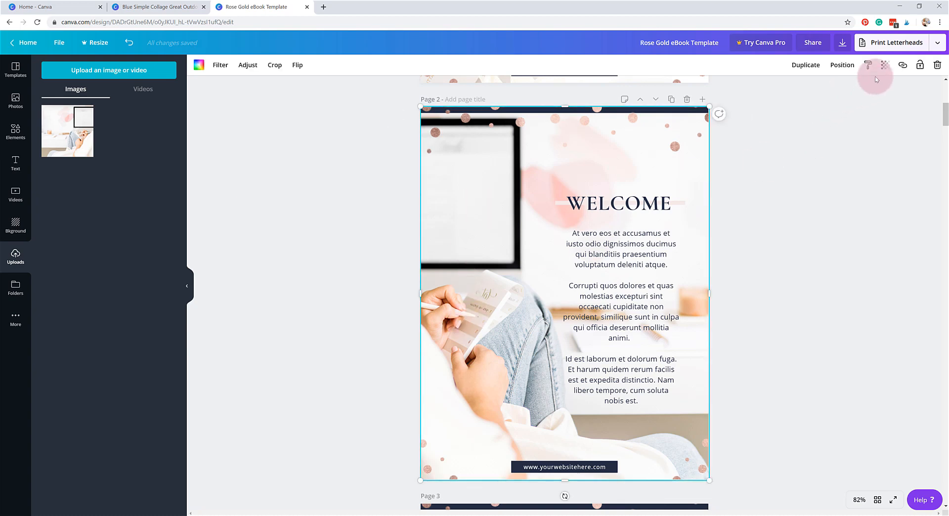
left_click(885, 66)
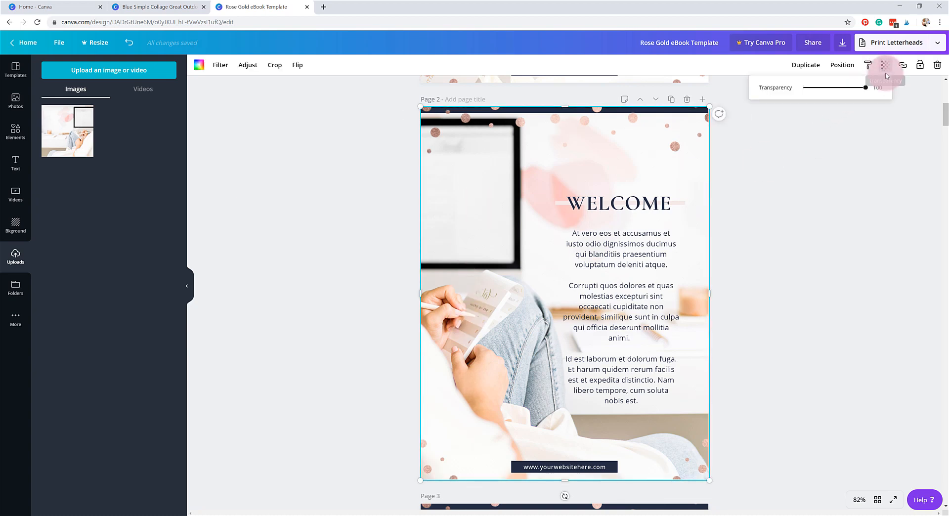
mouse_move(866, 88)
left_mouse_down()
mouse_move(797, 92)
mouse_move(875, 98)
left_mouse_up()
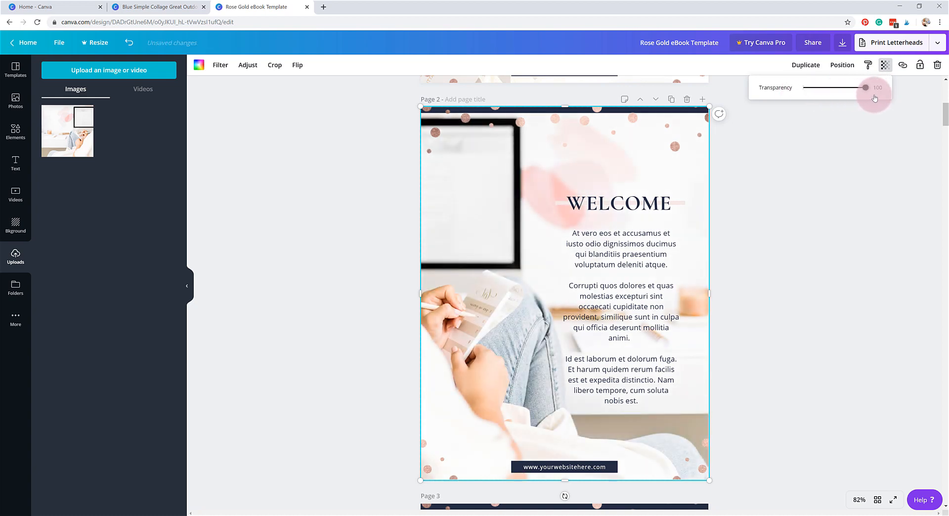
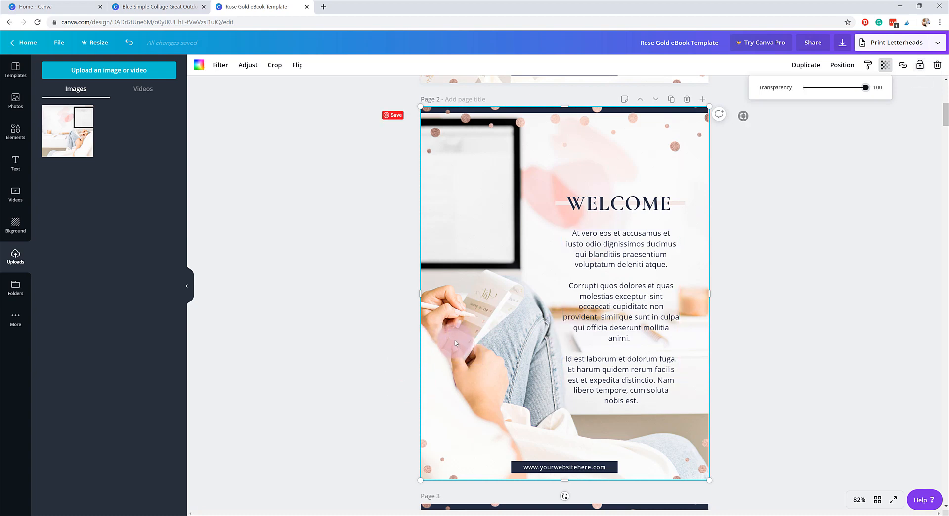
Lock page 2's background photo, try moving the other page elements together as a group, and undo the move.
left_click(937, 65)
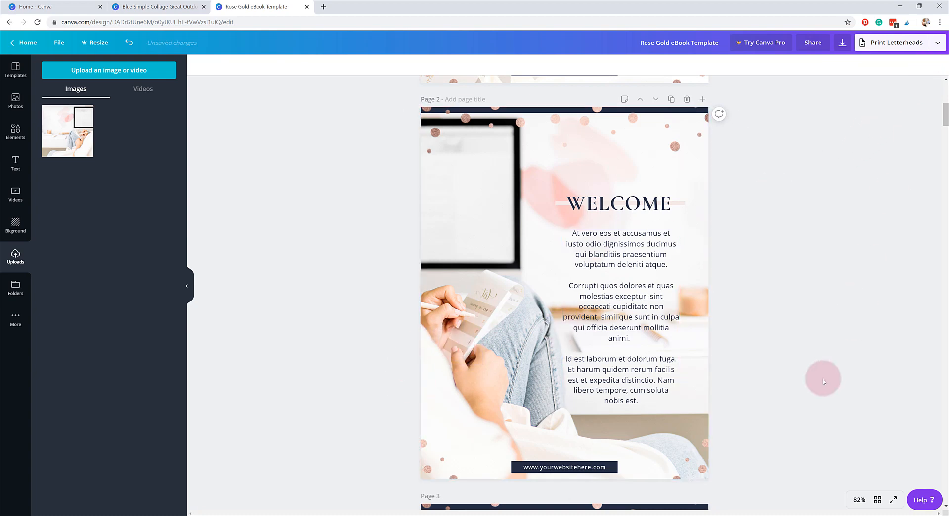
left_click_drag(804, 413, 505, 146)
left_click_drag(640, 259, 609, 276)
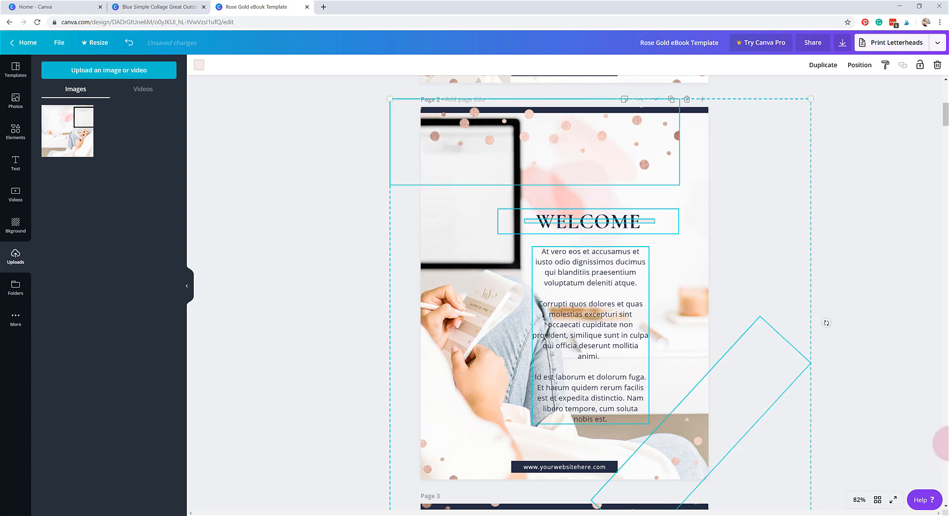
key("ctrl+z")
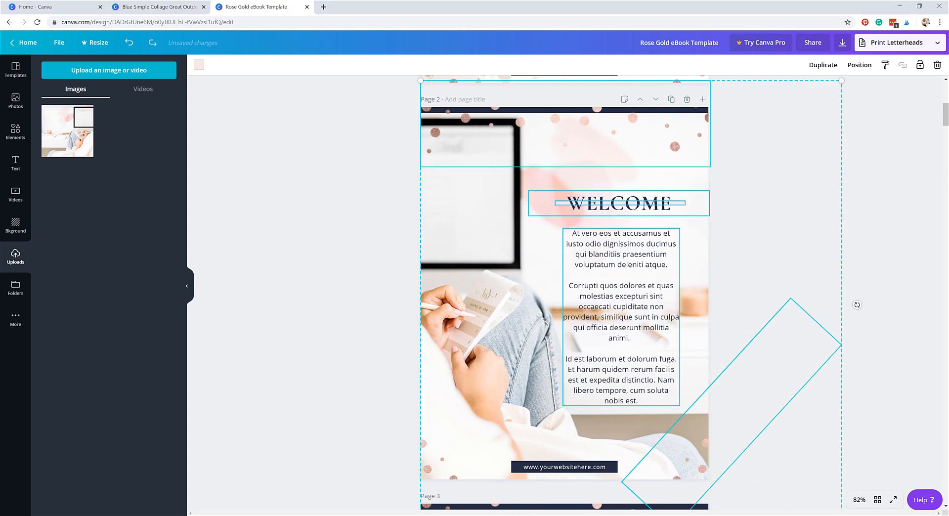
left_click(368, 432)
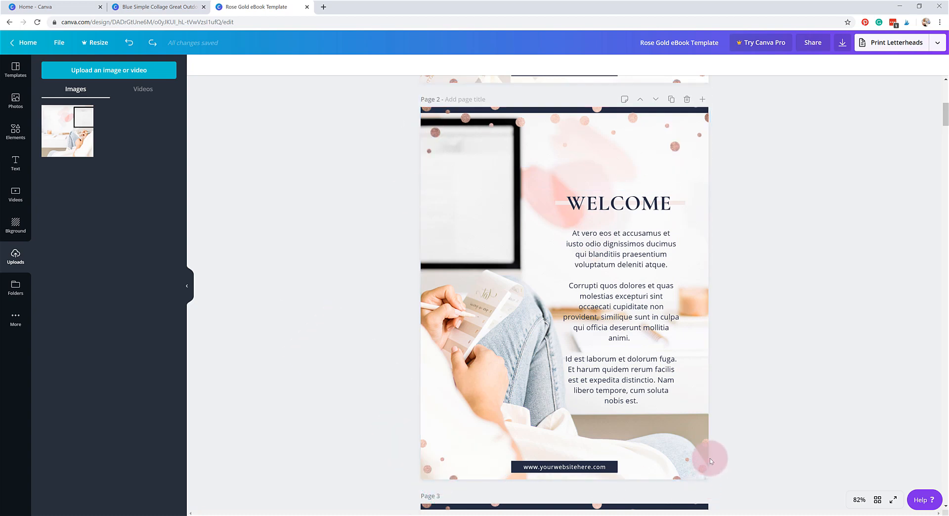
Unlock page 2's background photo and open its link settings.
left_click(435, 372)
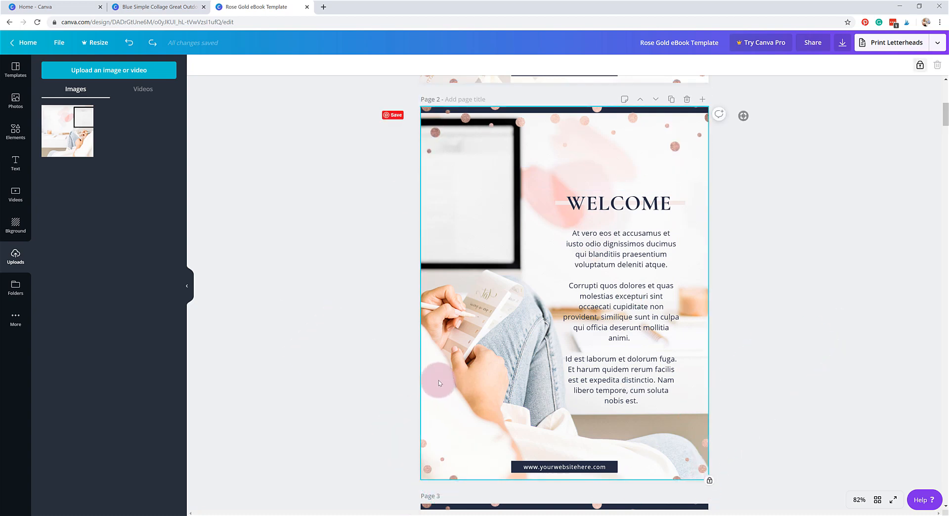
left_click(920, 64)
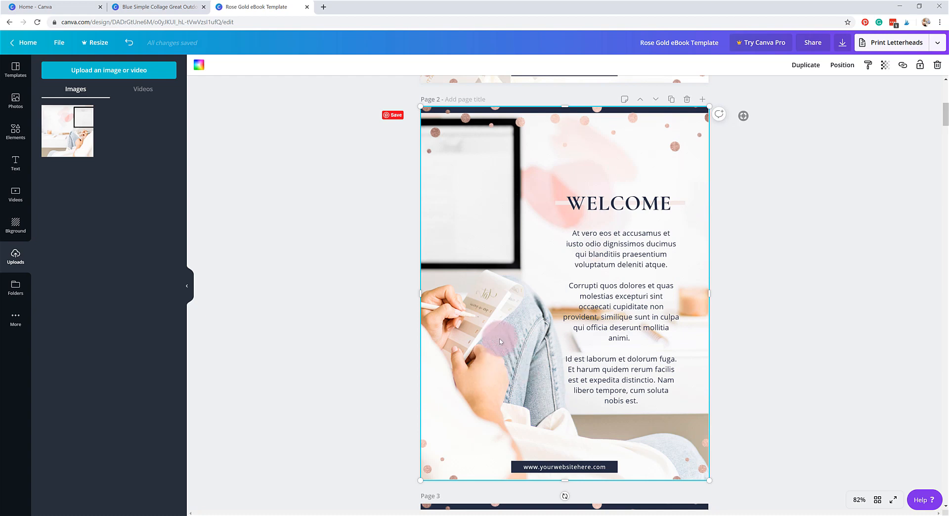
left_click(902, 65)
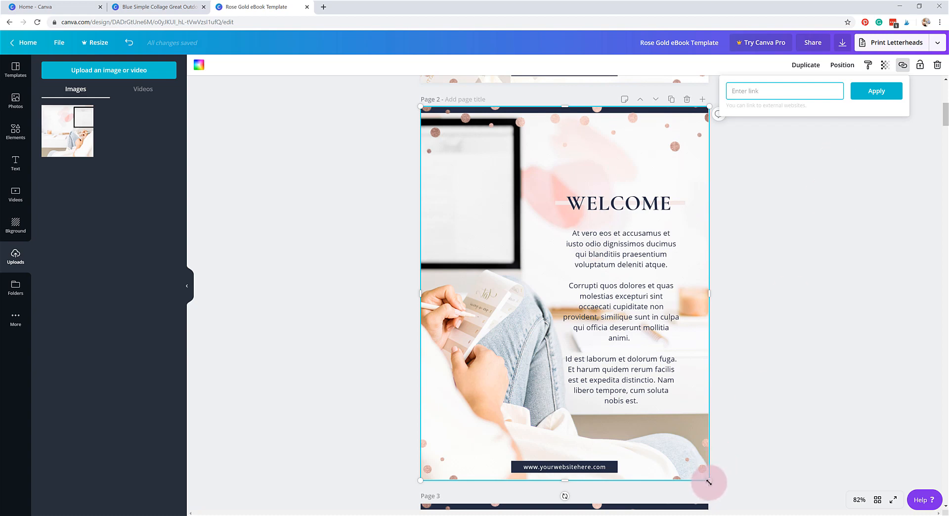
Try shrinking the page 2 photo frame to about 3.9 by 8.8 and moving it inward from the page's corner.
left_click_drag(708, 481, 551, 388)
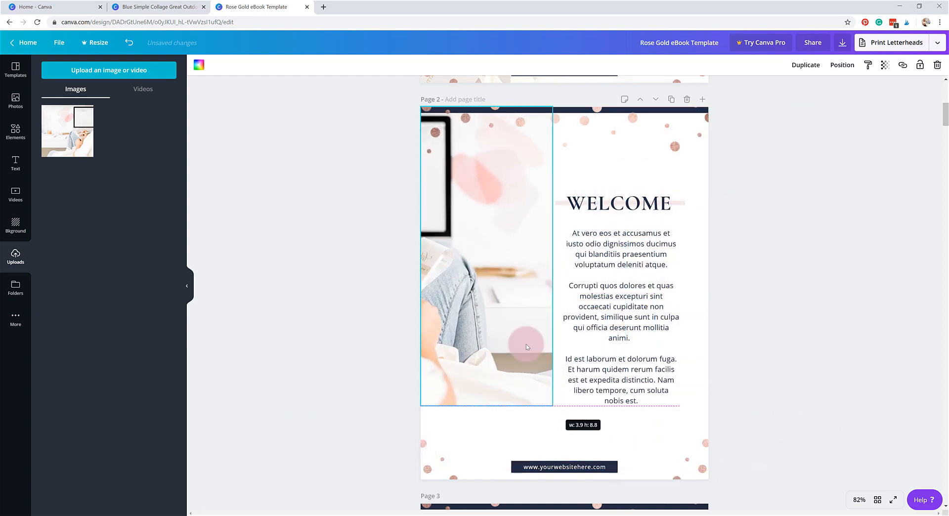
left_click_drag(523, 340, 549, 360)
left_click(809, 373)
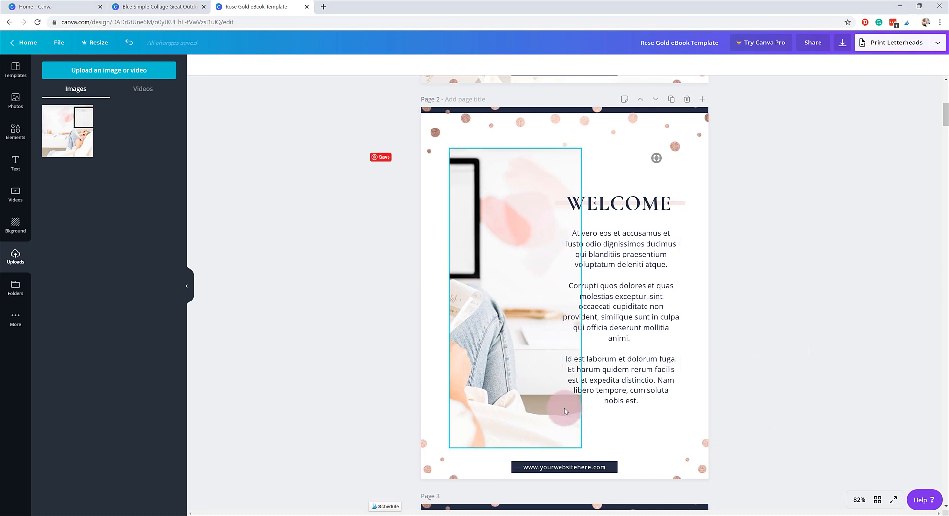
left_click(552, 432)
mouse_move(582, 448)
left_mouse_down()
mouse_move(579, 437)
mouse_move(577, 447)
left_mouse_up()
left_click(785, 394)
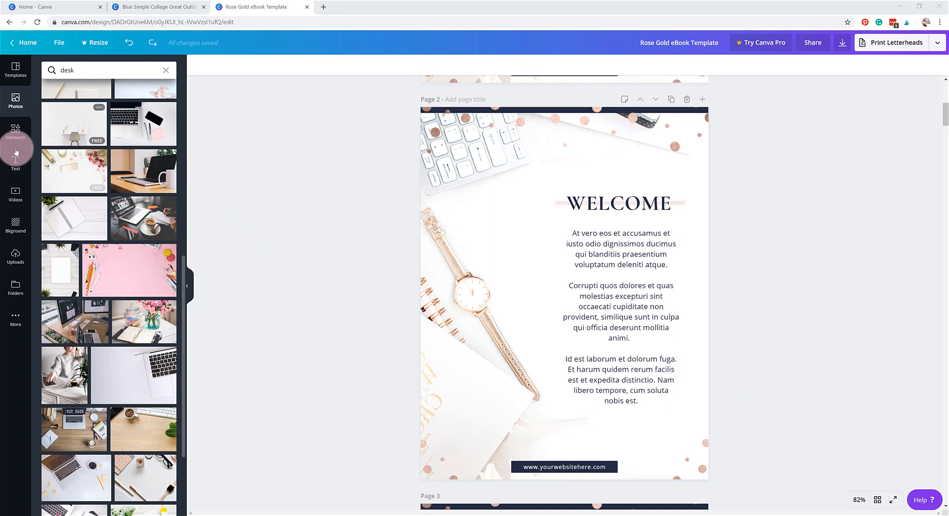
Clear the Shapes search in the elements library and browse the full Frames collection.
left_click(14, 132)
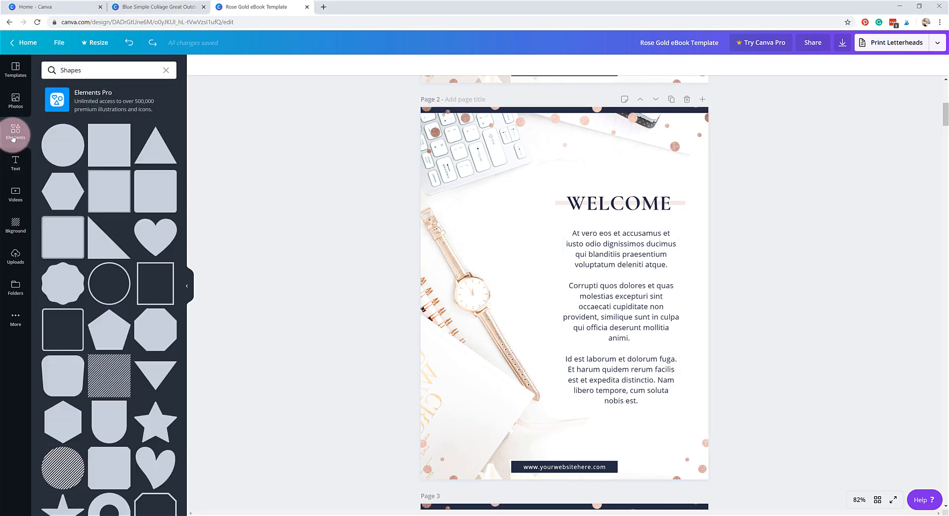
left_click(167, 74)
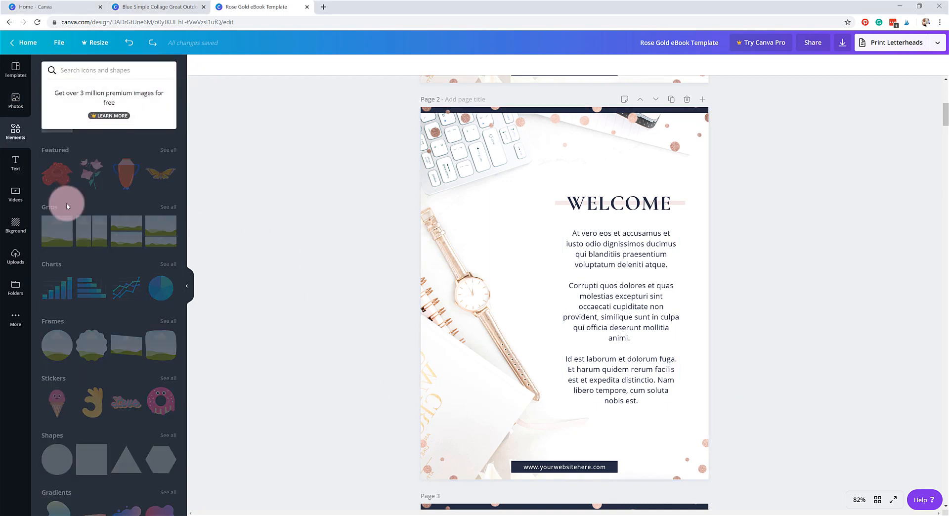
left_click(168, 321)
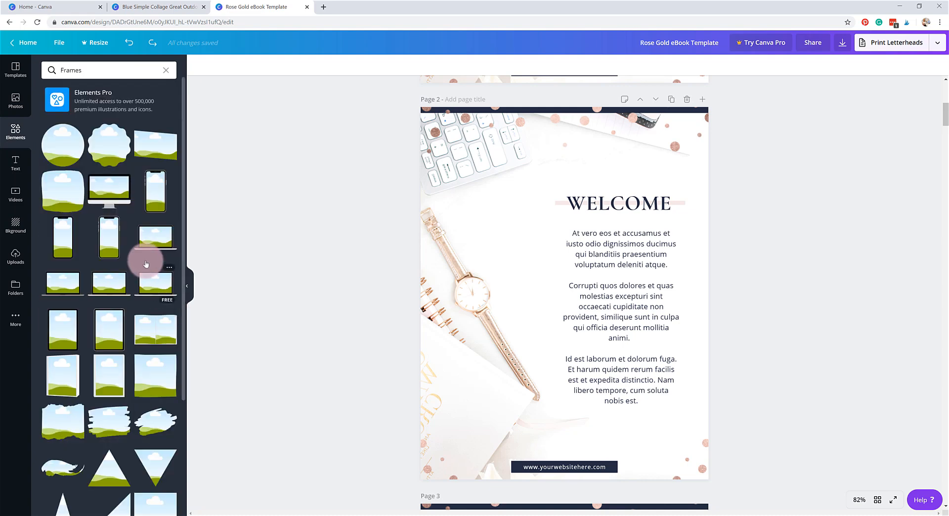
scroll(135, 267, "down", 1)
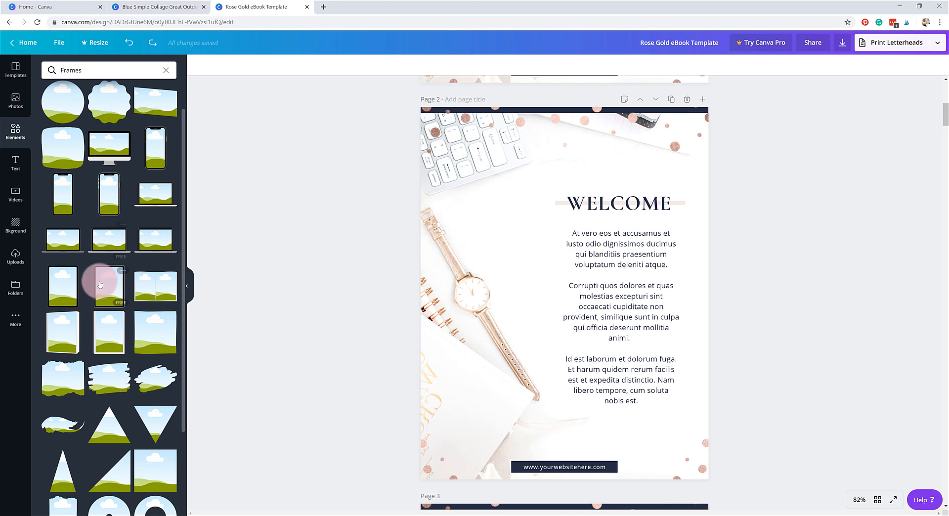
scroll(99, 304, "down", 2)
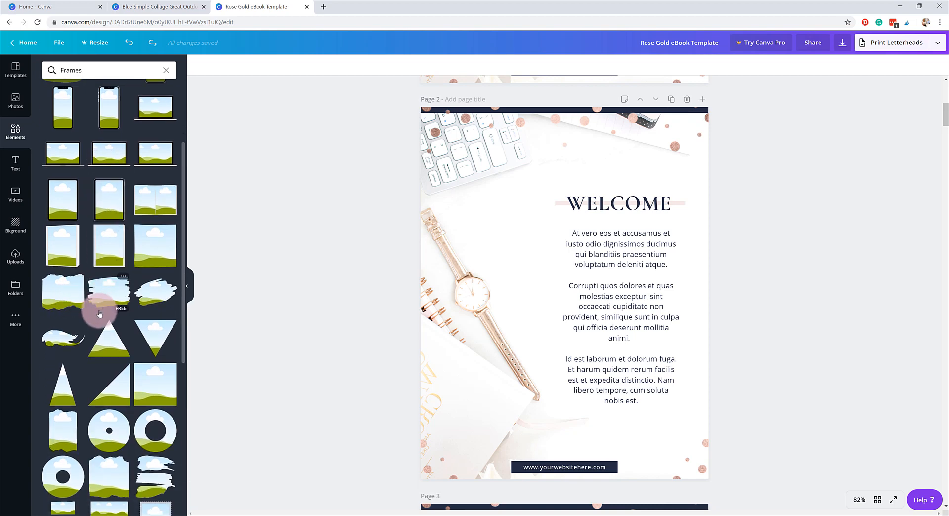
scroll(116, 376, "down", 2)
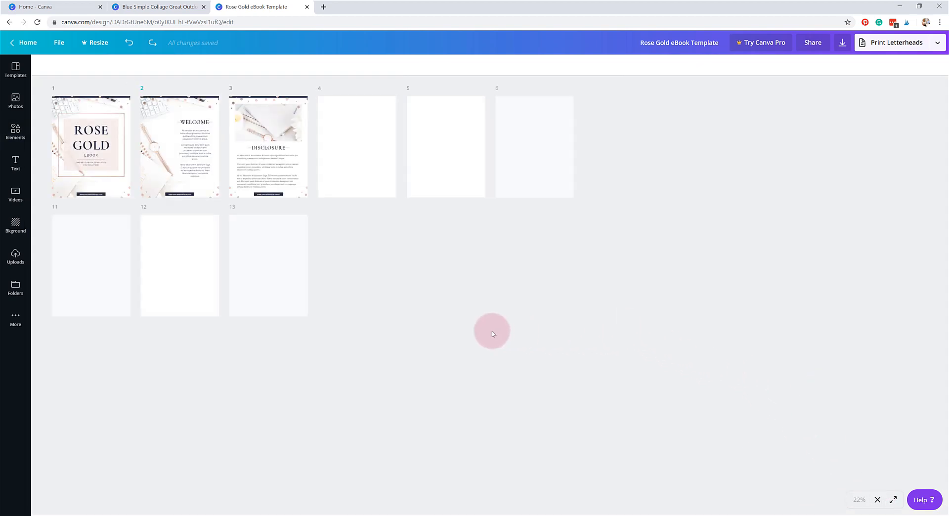
Add the three-stroke brush frame to blank page 21, shrink it to roughly half size and place it in the page's upper left.
left_click(480, 366)
left_click(149, 392)
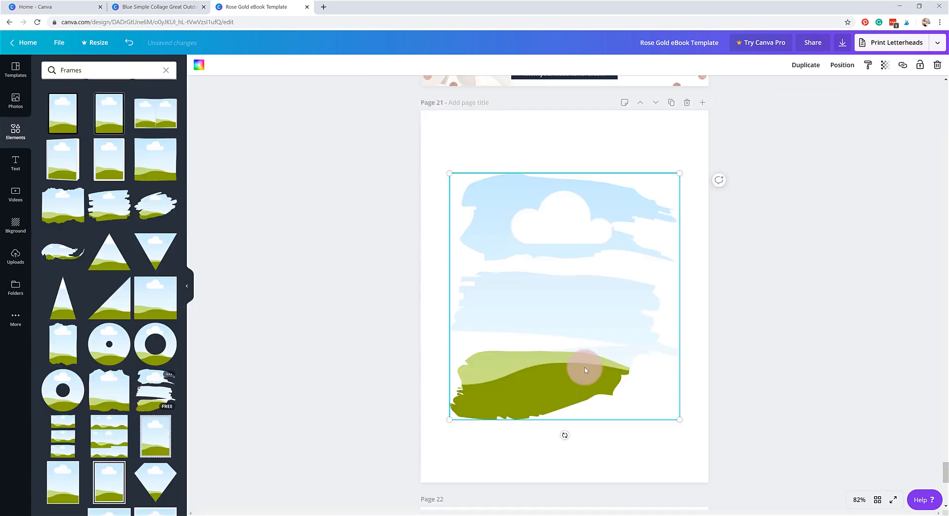
mouse_move(680, 419)
left_mouse_down()
mouse_move(614, 366)
mouse_move(572, 317)
mouse_move(577, 310)
left_mouse_up()
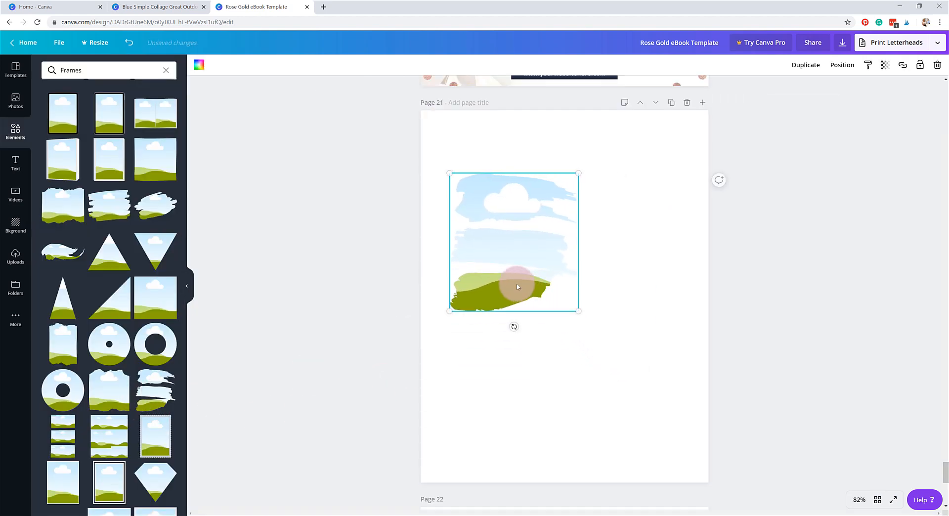
left_click_drag(517, 287, 495, 265)
Add a ring-shaped frame to page 21, shrink it and place it below the brush-stroke frame.
left_click(153, 343)
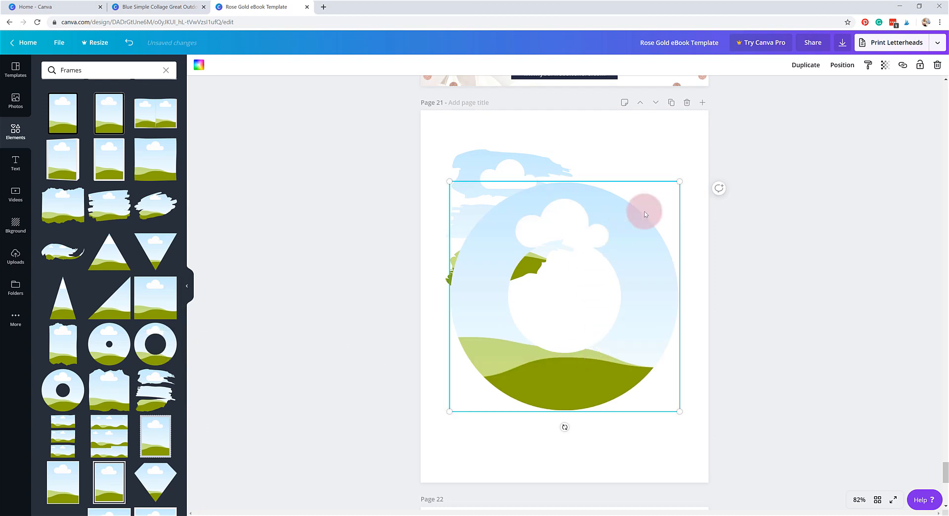
left_click_drag(680, 182, 606, 290)
left_click_drag(535, 409, 564, 406)
Add the letter R frame to page 21, shrink it and place it to the right of the brush-stroke frame.
scroll(111, 390, "down", 4)
scroll(121, 400, "down", 8)
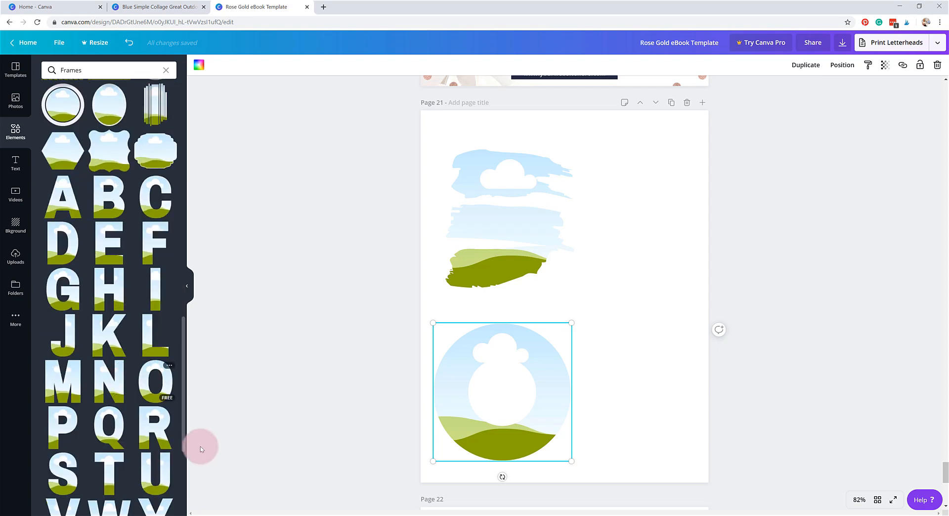
left_click(157, 428)
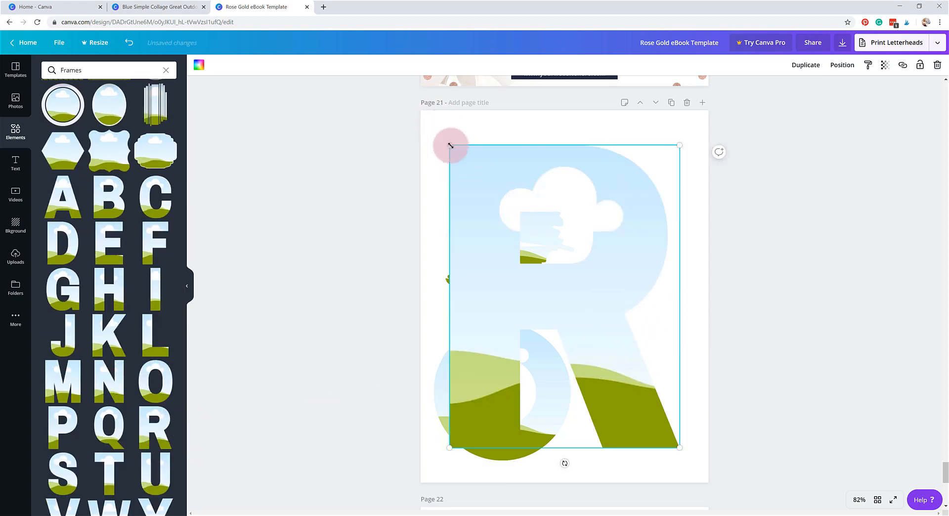
left_click_drag(449, 145, 604, 348)
left_click_drag(616, 273, 615, 271)
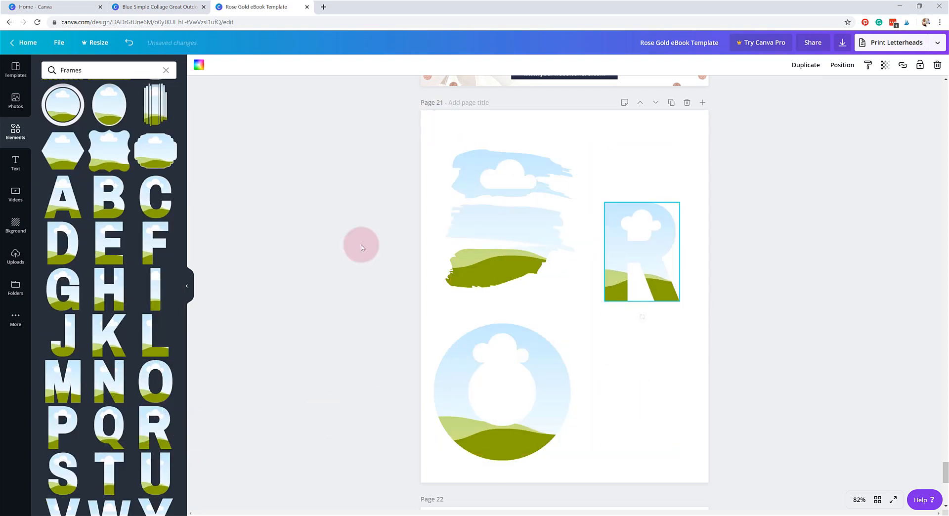
Fill the brush-stroke frame on page 21 with the uploaded home office photo.
left_click(15, 257)
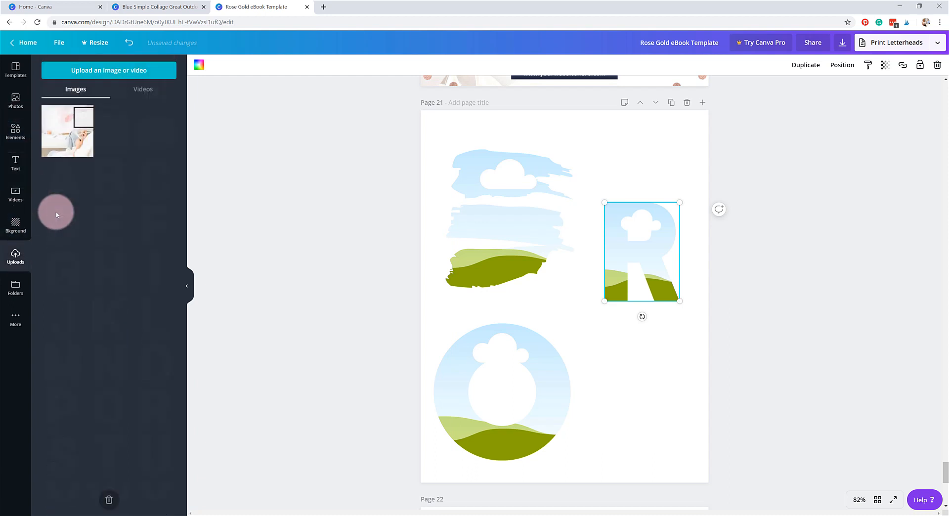
mouse_move(69, 129)
left_mouse_down()
mouse_move(498, 220)
mouse_move(477, 260)
left_mouse_up()
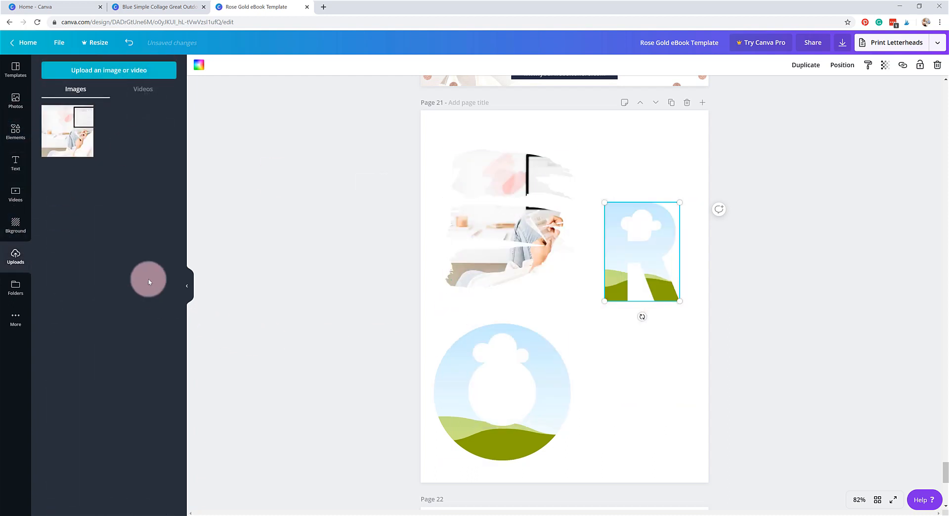
Fill the ring-shaped frame and the letter R frame on page 21 with the uploaded home office photo.
mouse_move(69, 130)
left_mouse_down()
mouse_move(447, 318)
mouse_move(500, 388)
mouse_move(479, 348)
left_mouse_up()
left_click_drag(85, 155, 628, 243)
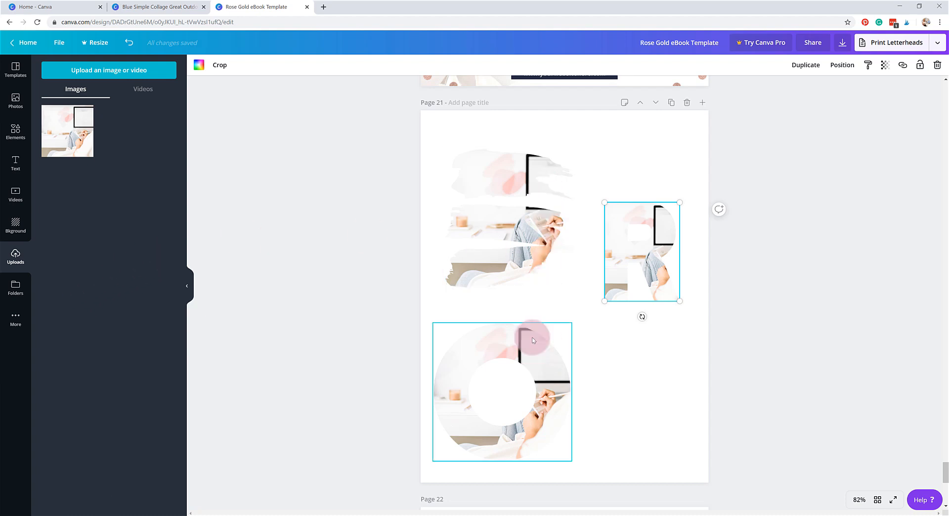
Add the single-image grid from the elements library to blank page 22.
left_click(13, 132)
left_click(163, 70)
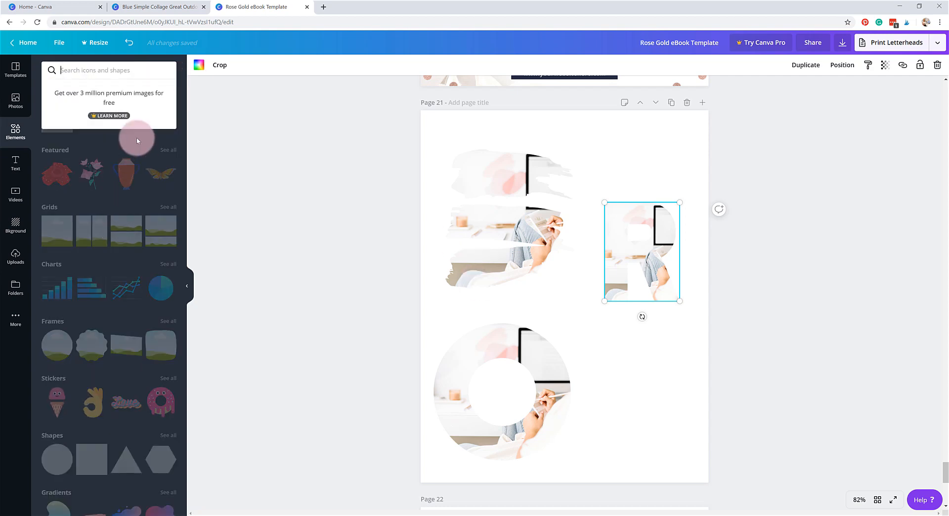
scroll(535, 248, "up", 3)
scroll(535, 249, "up", 3)
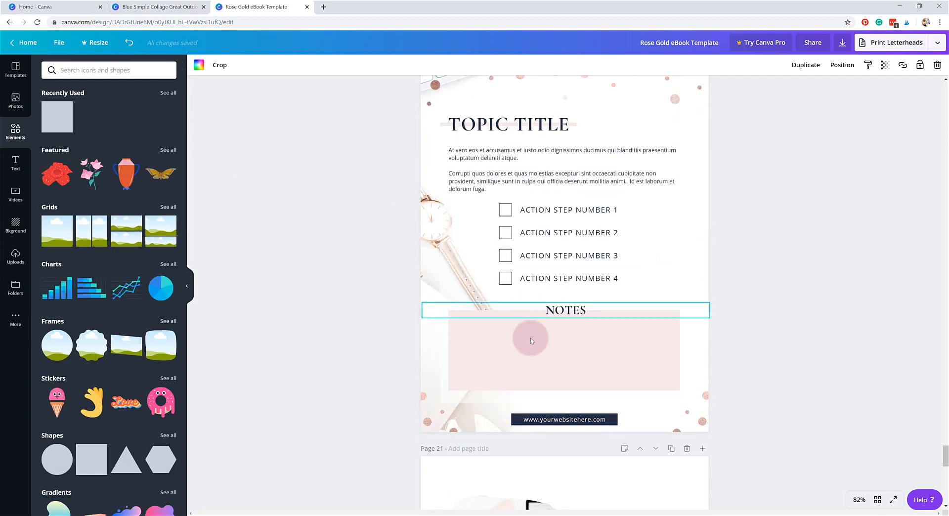
scroll(530, 339, "down", 3)
scroll(530, 350, "down", 1)
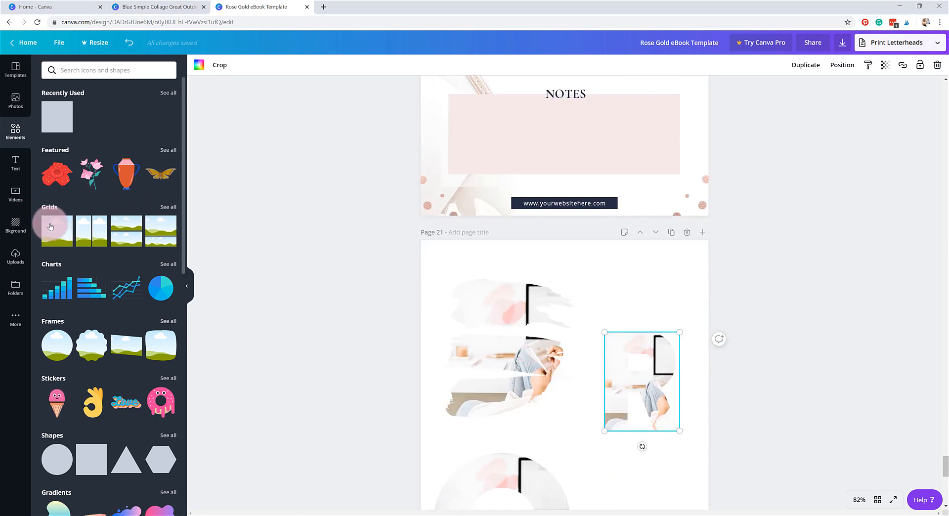
scroll(51, 227, "down", 1)
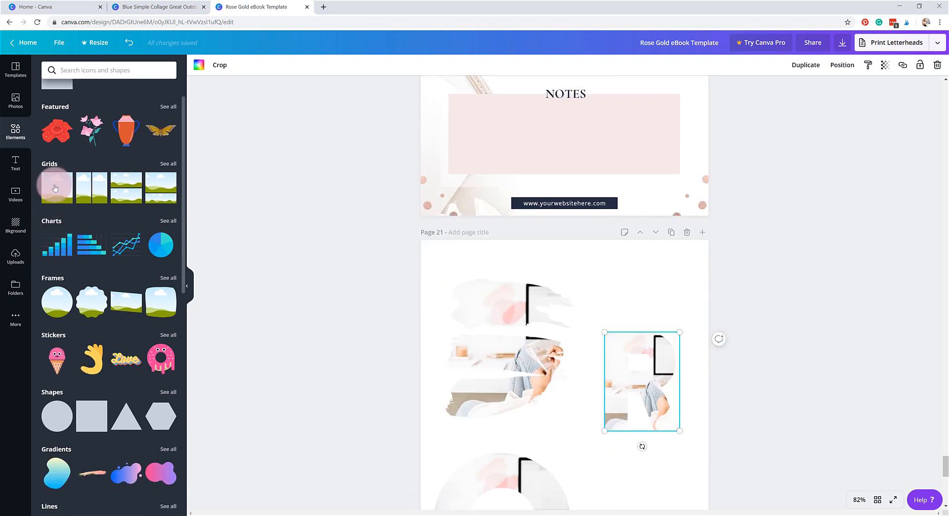
scroll(585, 354, "down", 4)
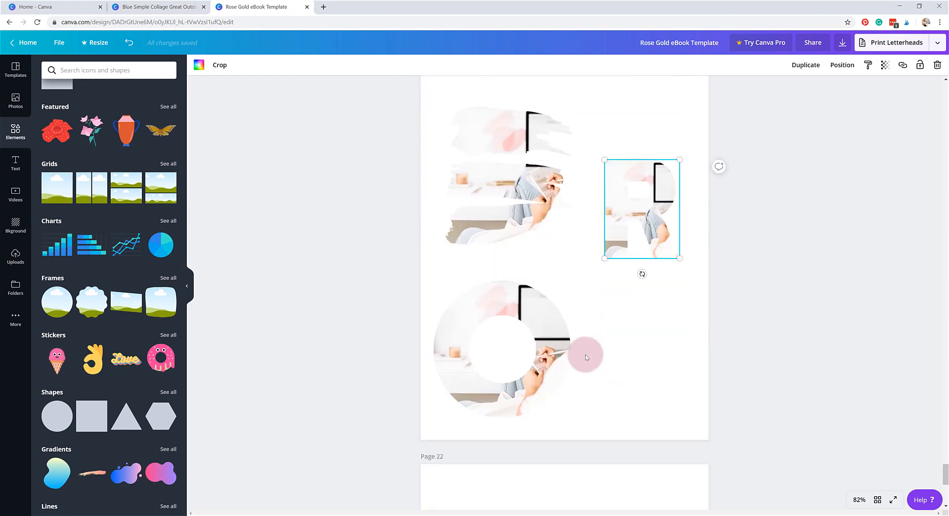
scroll(538, 280, "down", 4)
scroll(548, 370, "down", 4)
left_click(529, 284)
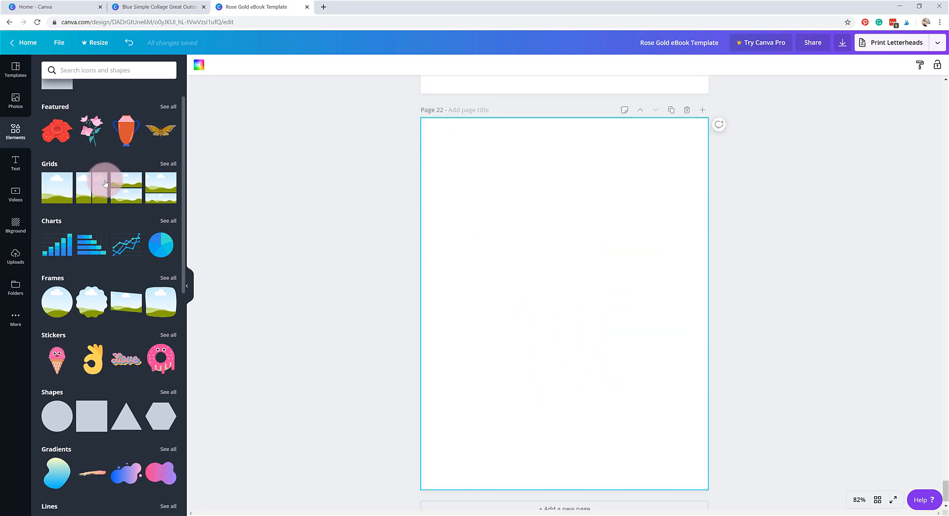
left_click(54, 188)
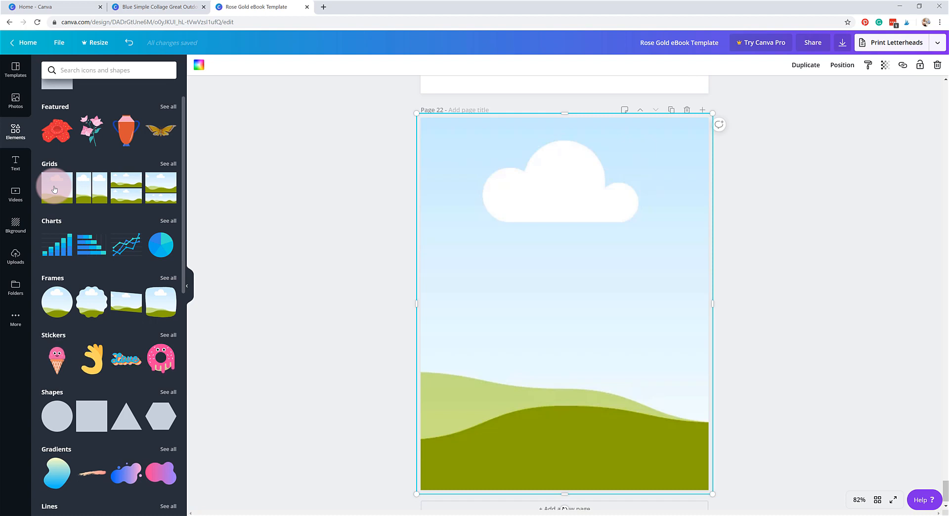
Shrink the single-image grid on page 22 to under half size and place it in the page's upper left.
left_click_drag(419, 111, 552, 357)
left_click_drag(632, 427, 548, 324)
left_click_drag(632, 254, 578, 229)
left_click_drag(529, 324, 500, 231)
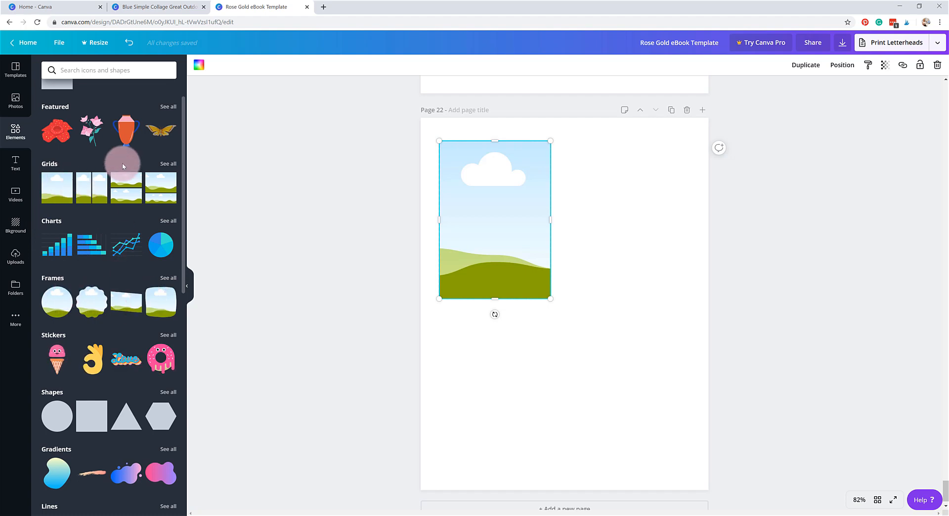
Show all grids in the elements library and look through the available multi-image layouts.
left_click(168, 164)
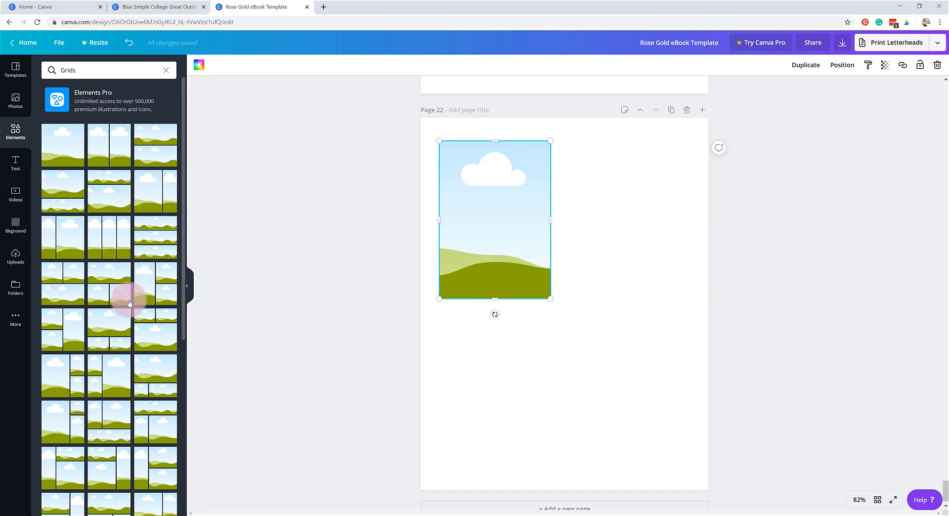
scroll(137, 332, "down", 5)
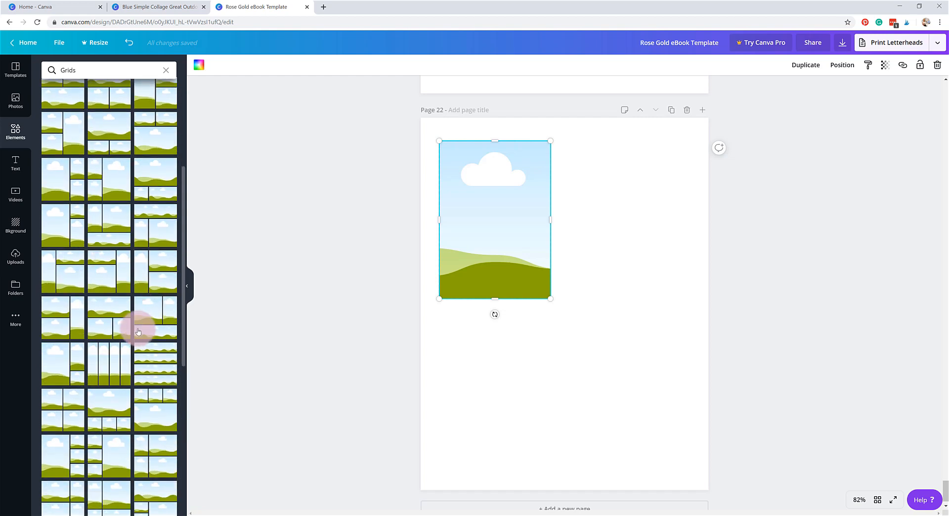
scroll(138, 331, "down", 3)
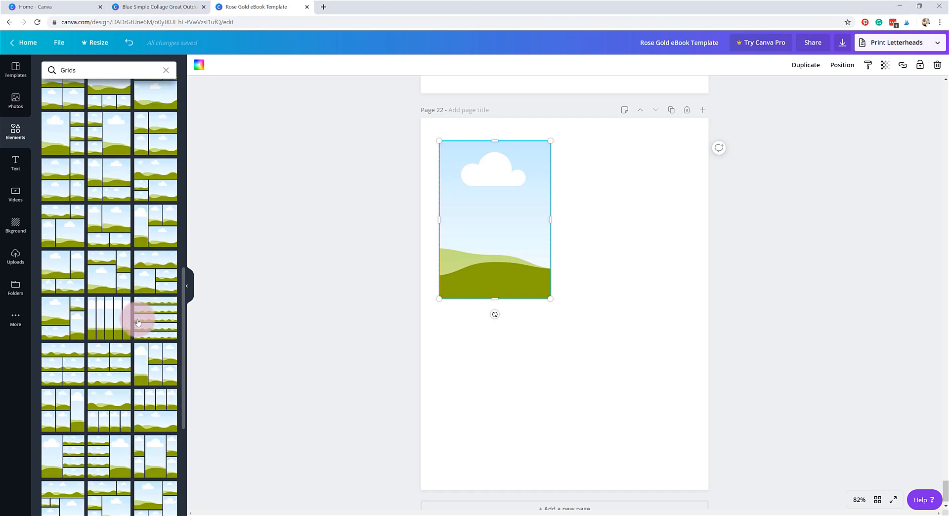
scroll(137, 323, "down", 5)
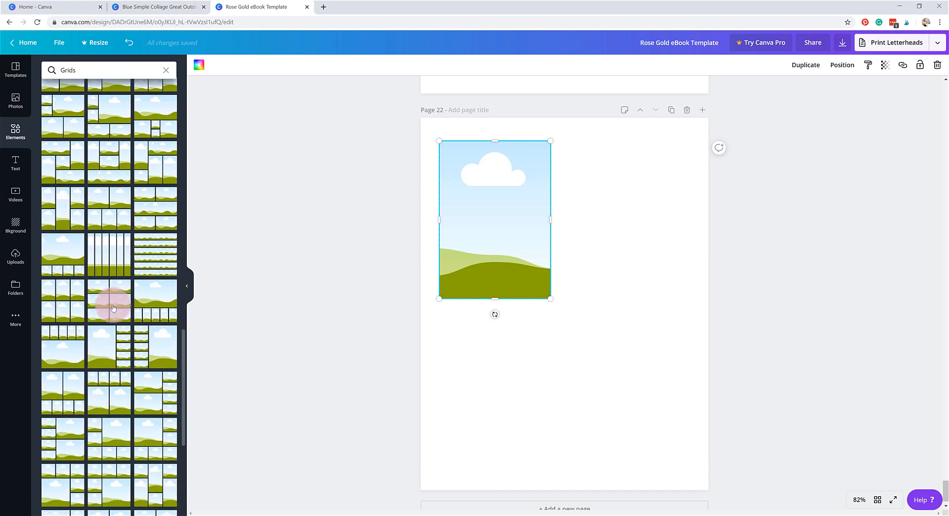
scroll(117, 310, "up", 10)
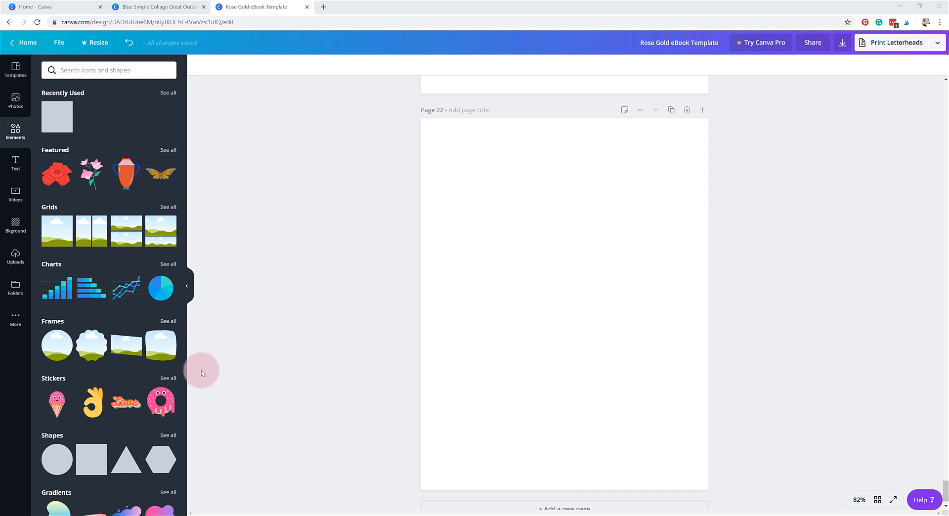
Look through the element categories and add the scattered-dots illustration to page 22.
scroll(124, 400, "down", 4)
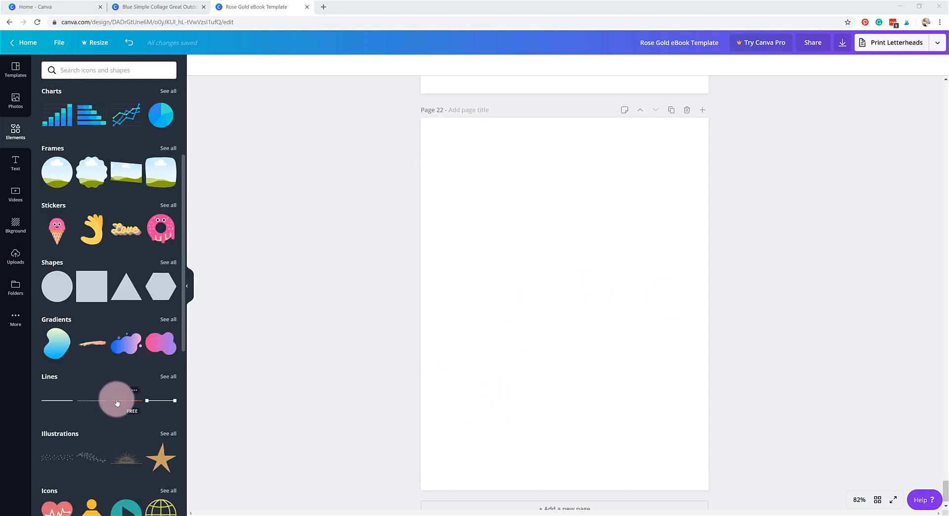
scroll(116, 409, "down", 2)
scroll(97, 416, "down", 2)
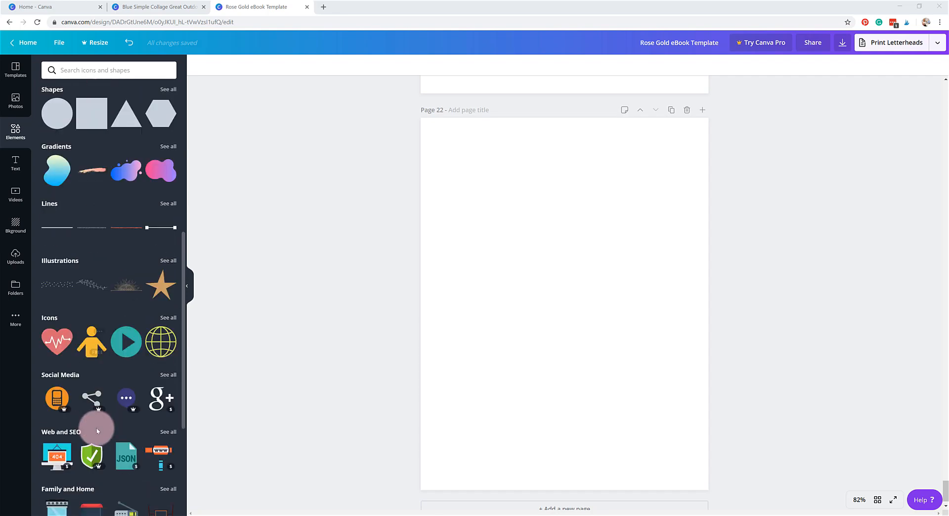
scroll(101, 386, "down", 2)
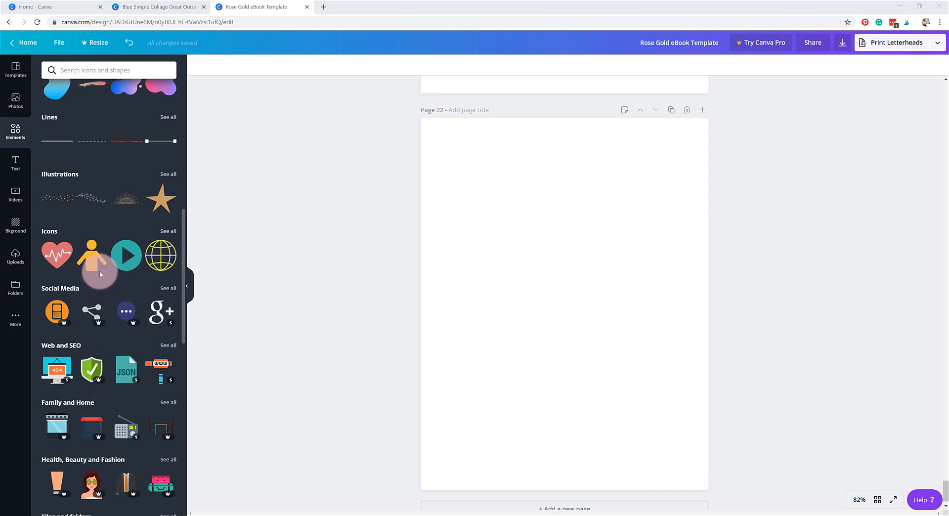
mouse_move(99, 271)
scroll(84, 274, "up", 2)
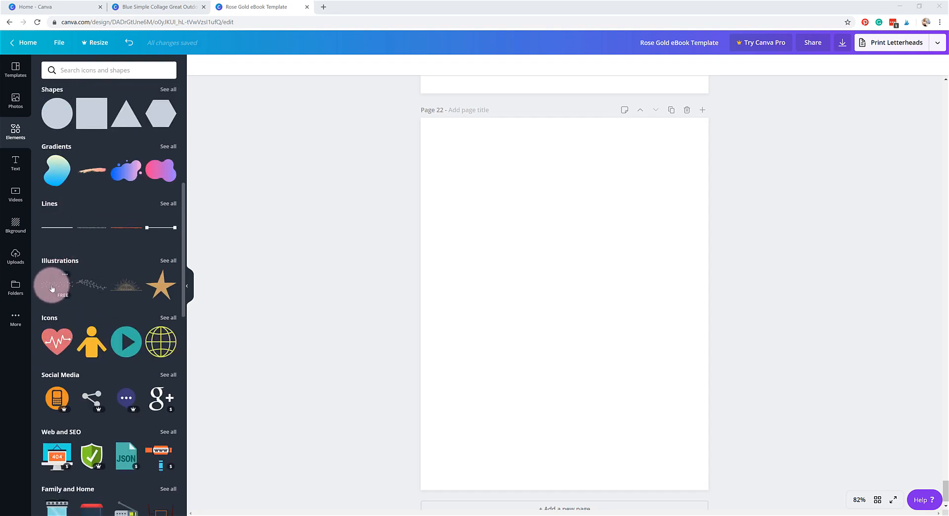
left_click(53, 288)
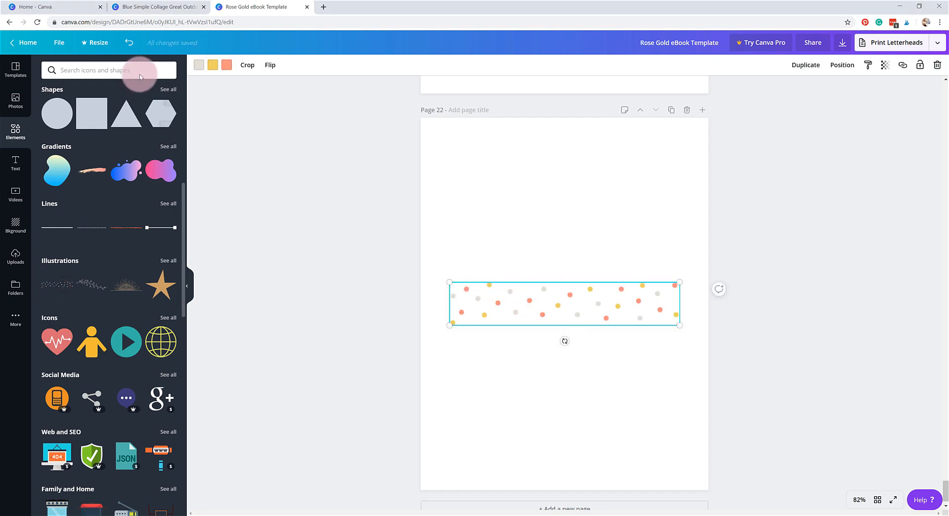
Recolour the dots illustration, changing its yellow dots to coral, its coral dots to dusty pink and its grey dots to dark navy.
left_click(213, 65)
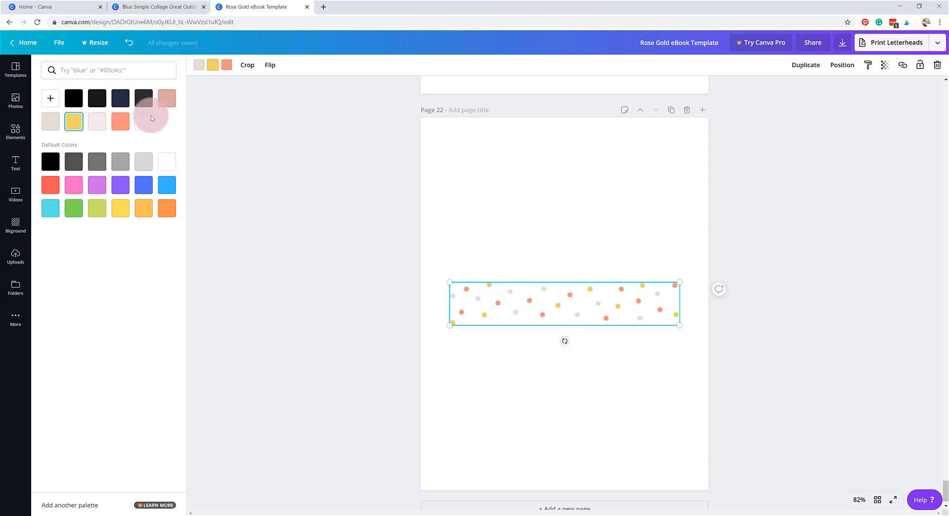
left_click(120, 121)
left_click(168, 99)
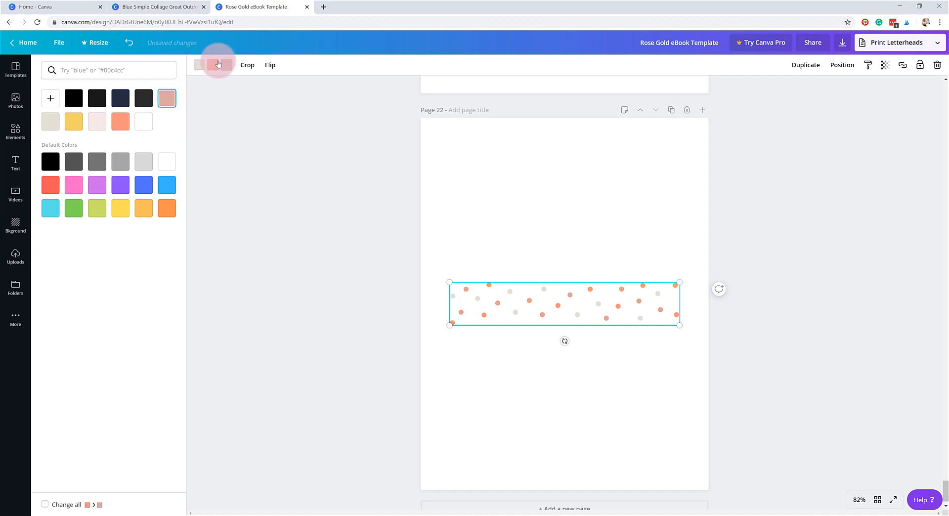
left_click(200, 67)
left_click(120, 98)
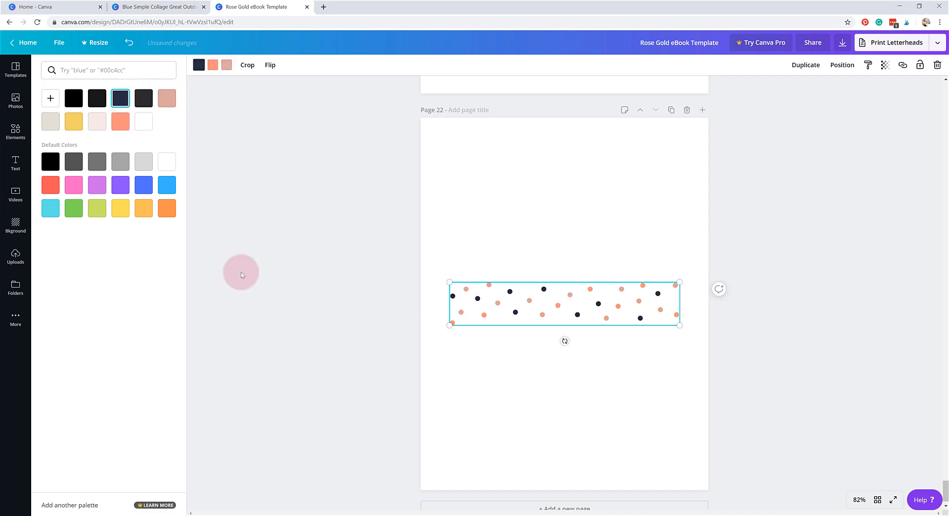
Show all featured elements and add the dark drooping leaves with pink stems to page 22.
left_click(15, 130)
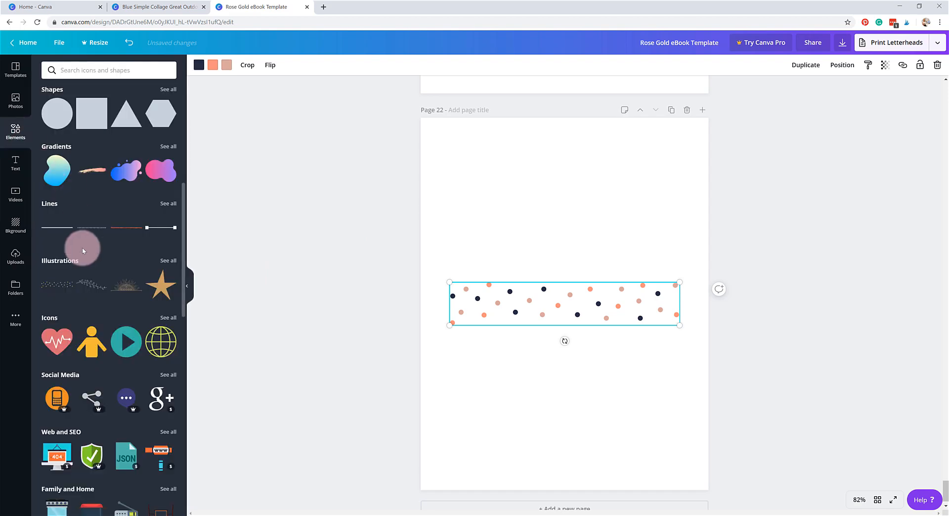
left_click(74, 68)
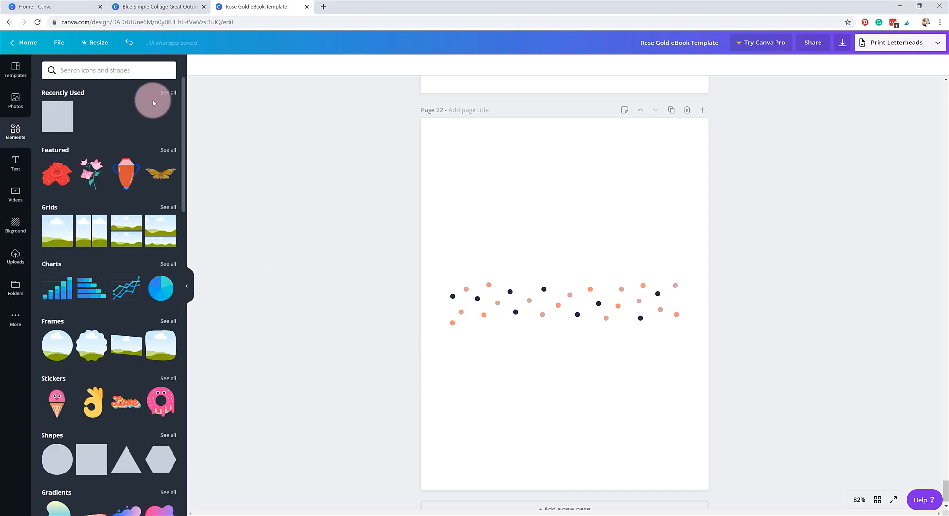
left_click(164, 151)
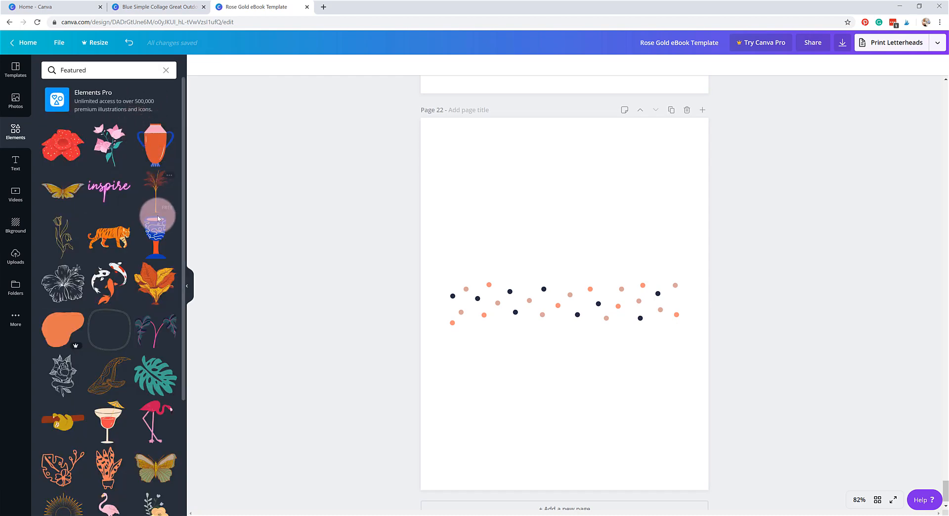
scroll(157, 218, "down", 3)
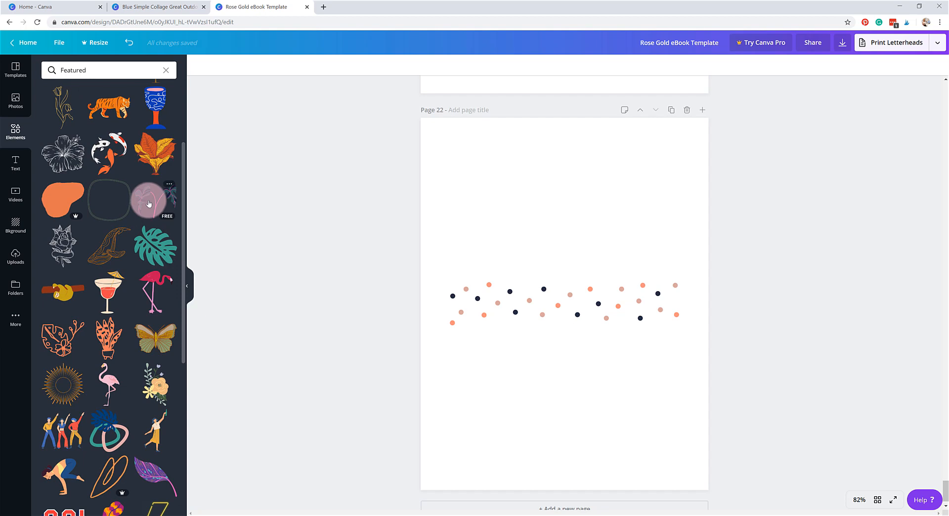
left_click(149, 203)
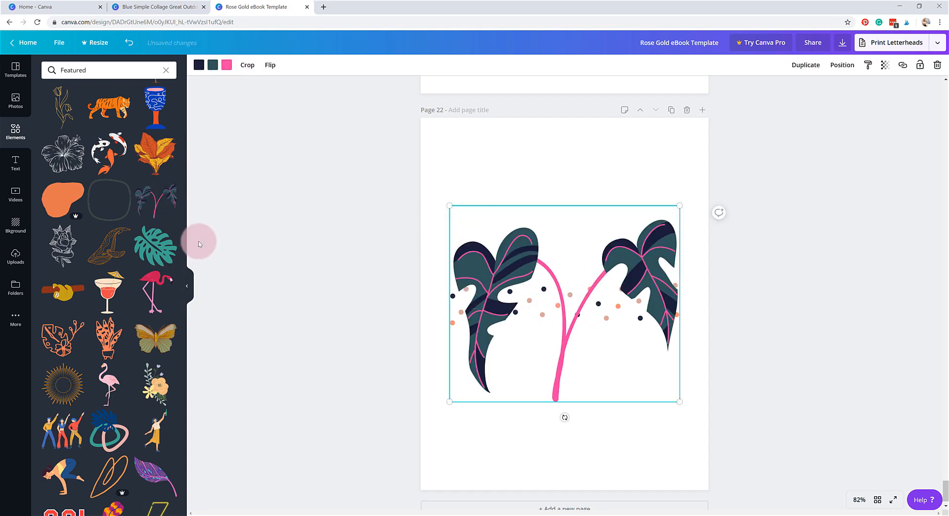
Add the featured blue leaf with green and pink loops, shrink it and place it in page 22's lower right.
scroll(110, 302, "down", 3)
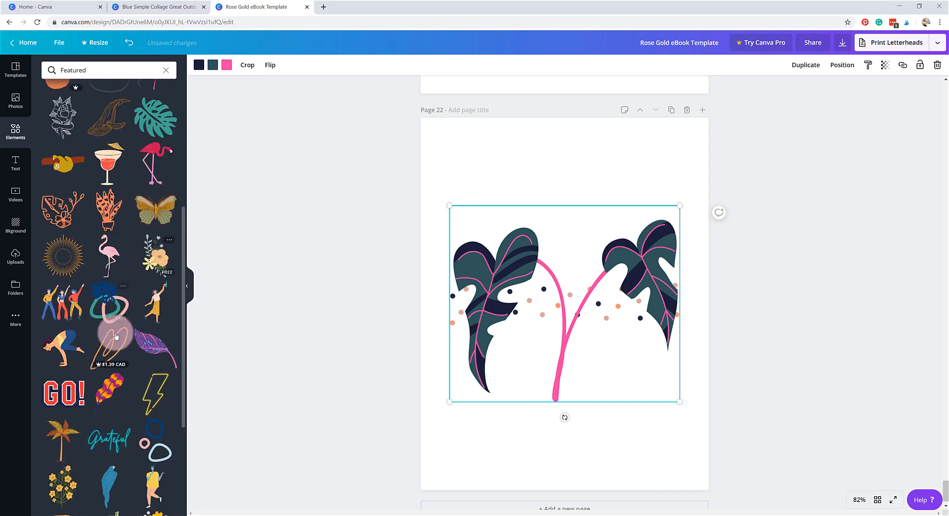
left_click(110, 302)
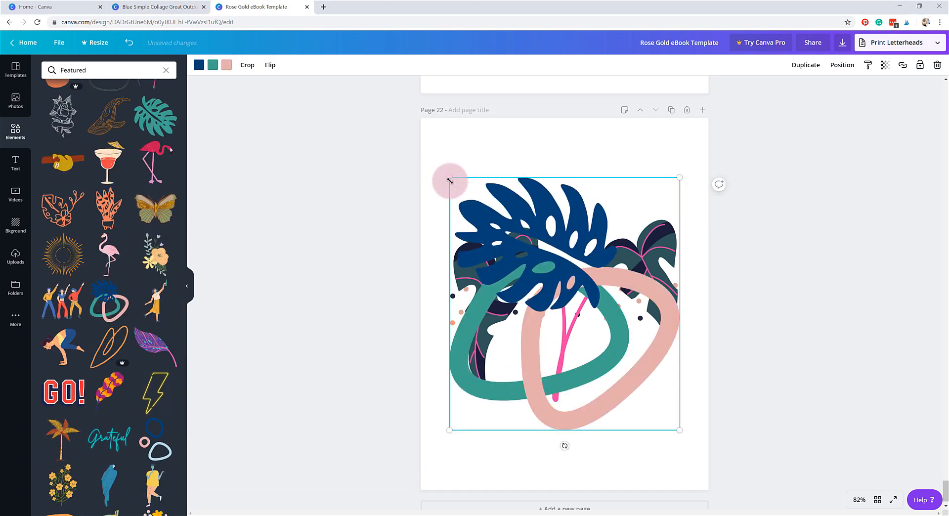
left_click_drag(450, 180, 576, 322)
left_click_drag(611, 370, 637, 419)
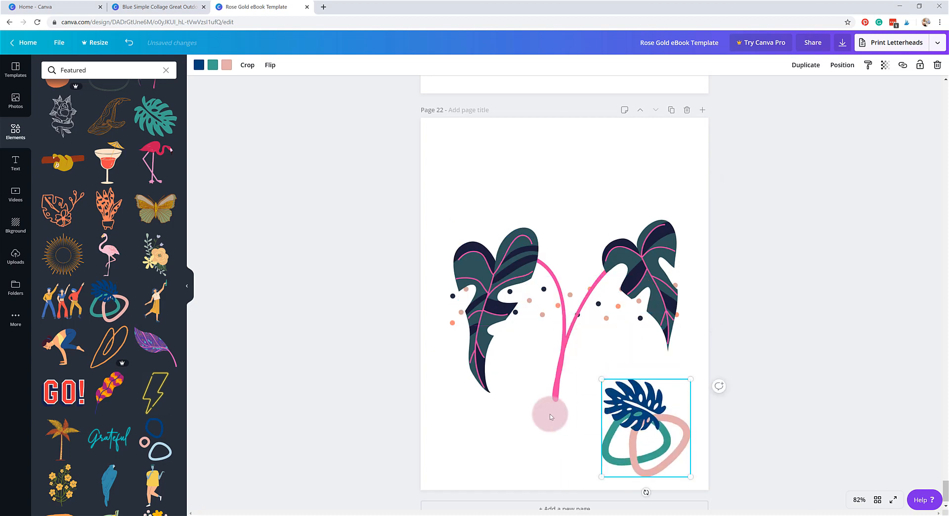
Apply the blue hexagon pattern as page 22's background and recolour it bright pink.
left_click(14, 228)
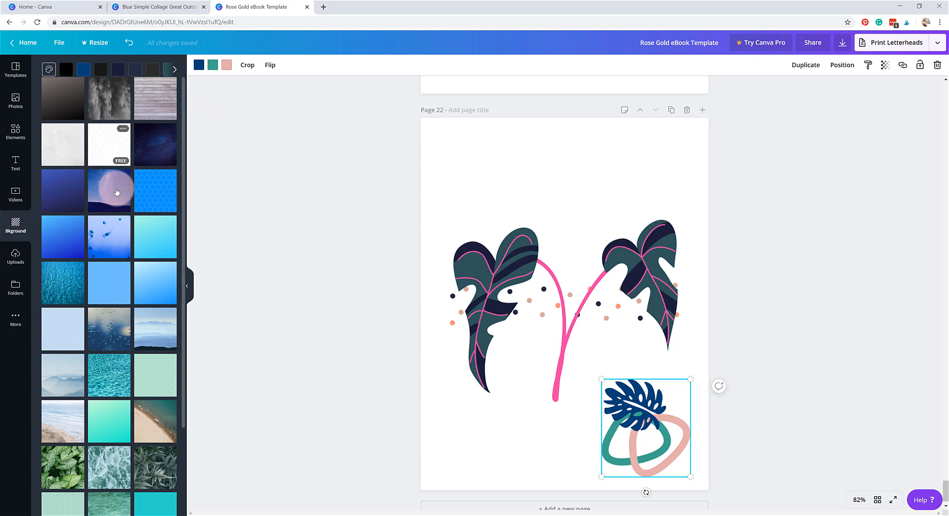
left_click(152, 194)
left_click(480, 163)
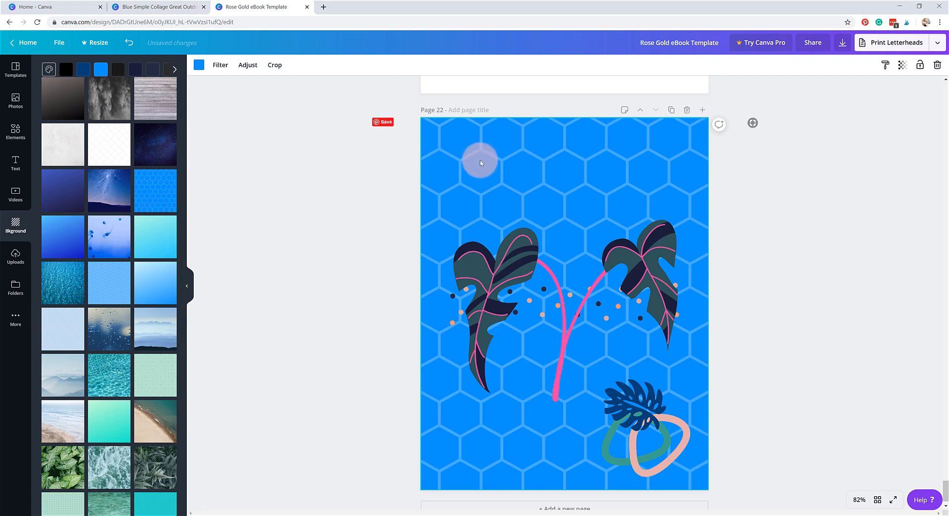
left_click(198, 67)
left_click(51, 144)
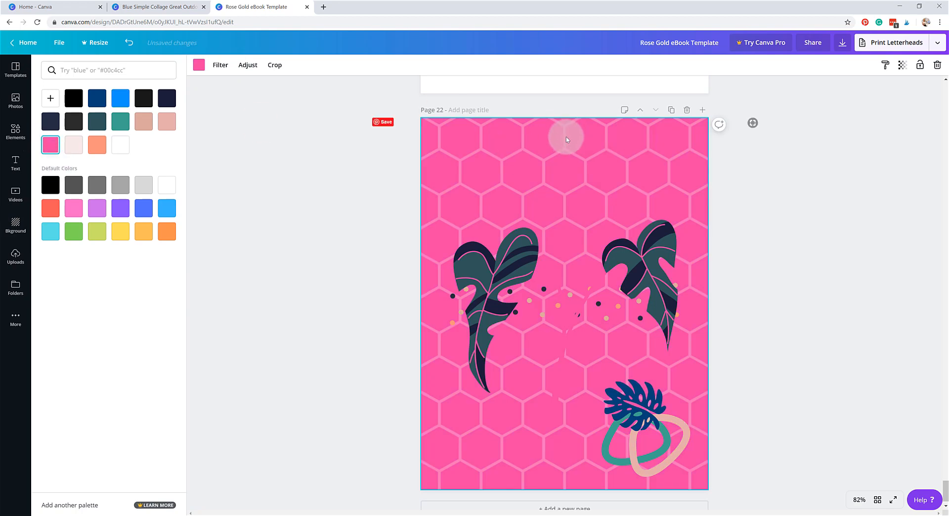
Replace page 22's background with the dark blue rippling water photo.
left_click(15, 224)
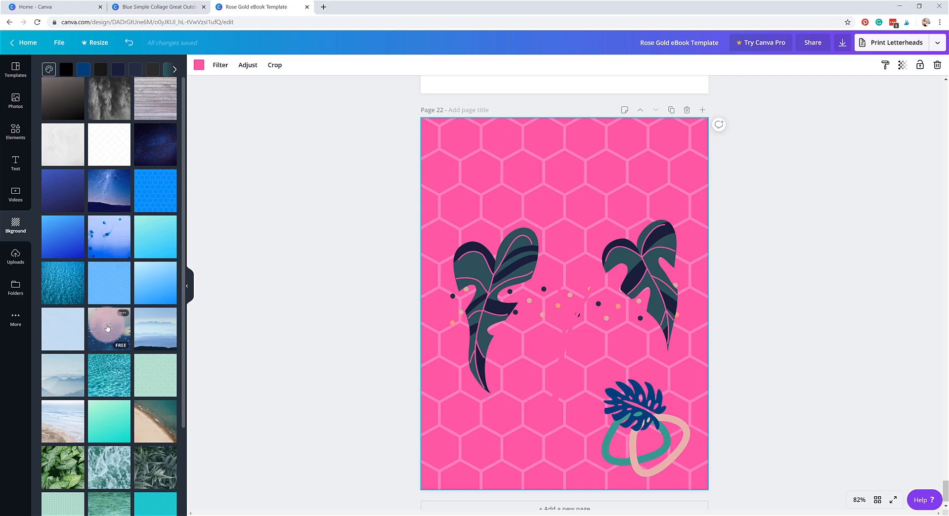
left_click(70, 290)
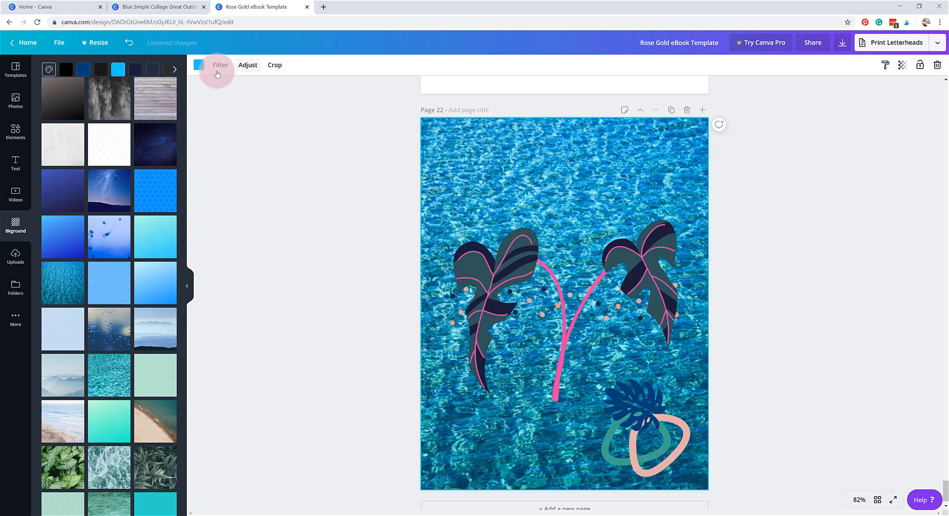
Try pink, coral, dark teal, black and rose tints on page 22's rippling water background, ending with bright blue.
left_click(198, 65)
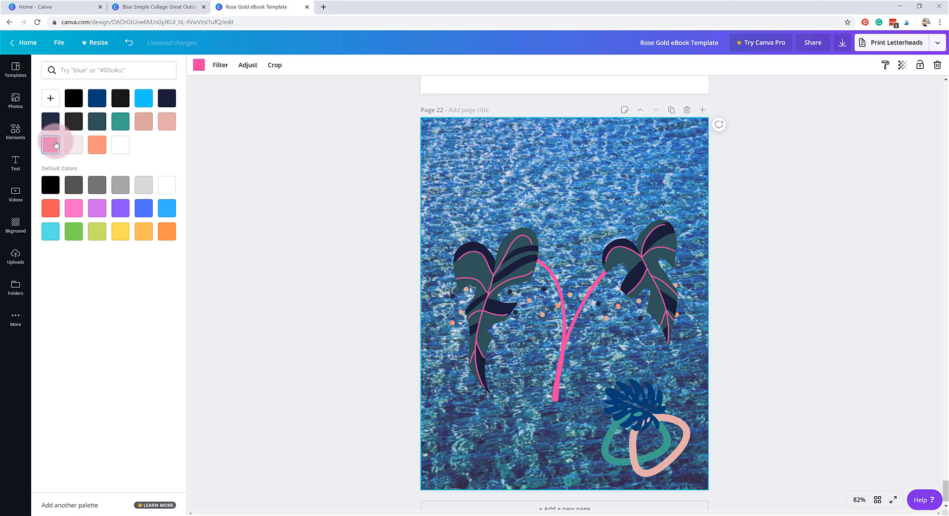
left_click(99, 141)
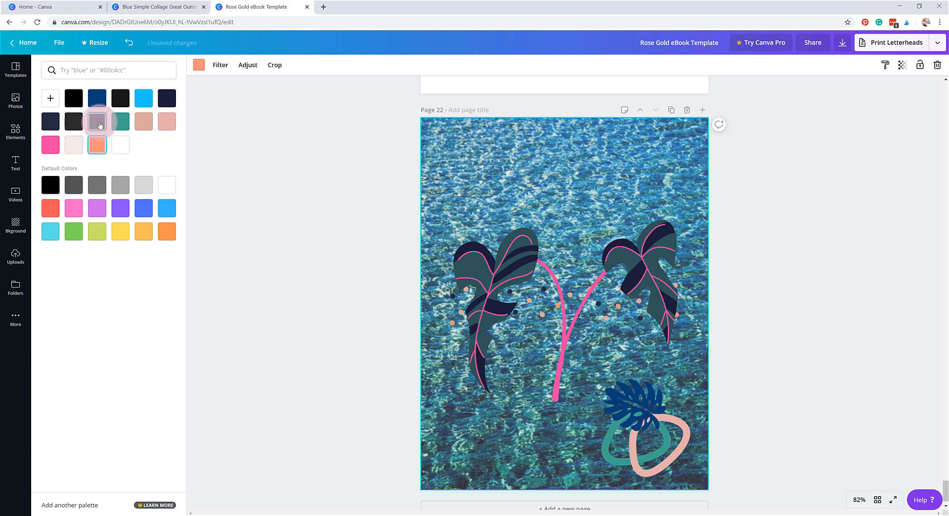
left_click(99, 124)
left_click(74, 102)
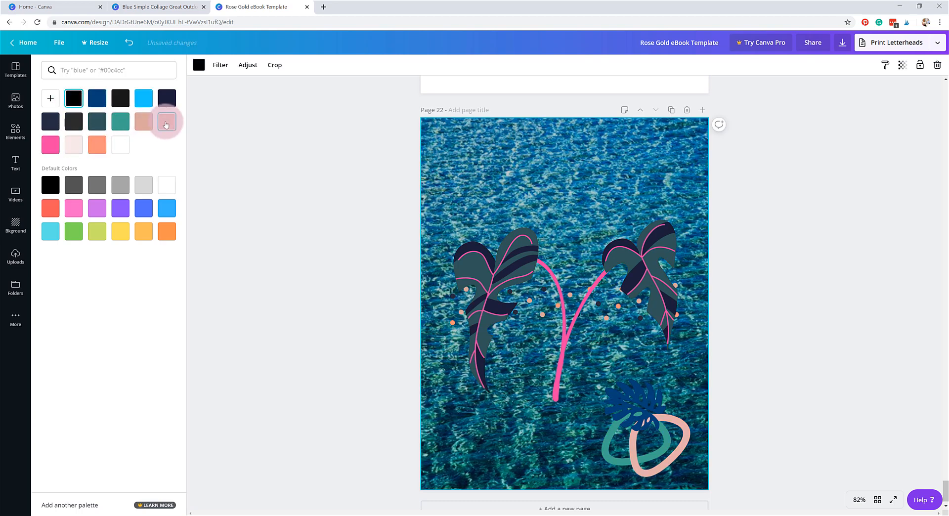
left_click(166, 125)
left_click(143, 98)
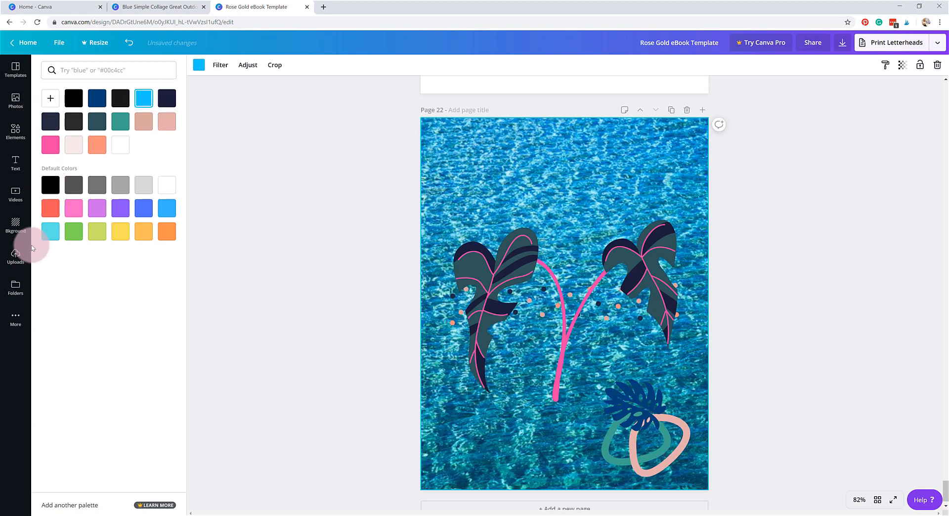
Replace page 22's background with the misty blue mountains photo and tint it bright pink.
left_click(20, 226)
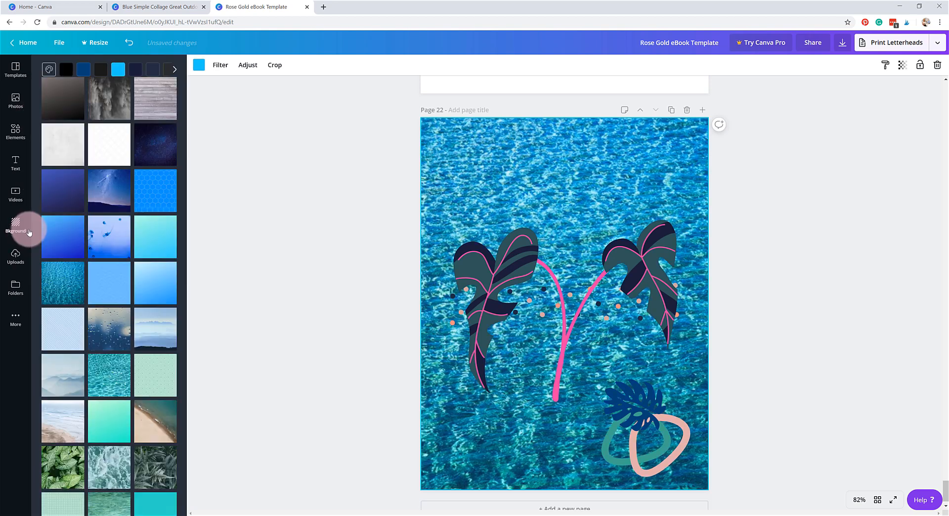
left_click(70, 379)
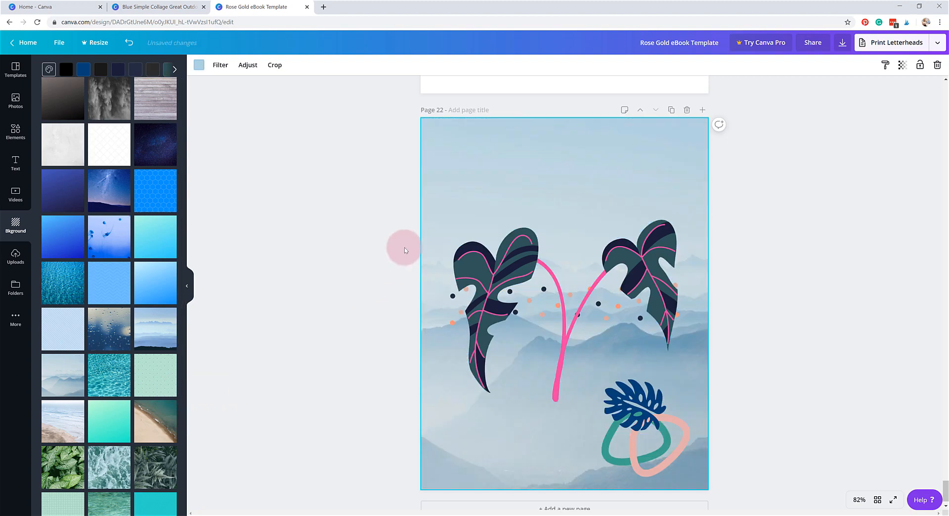
left_click(198, 64)
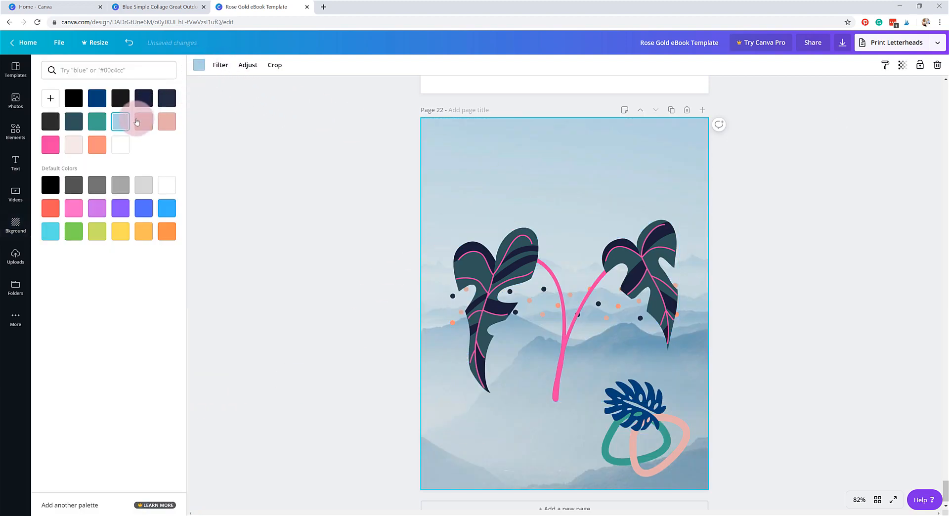
left_click(97, 144)
left_click(50, 146)
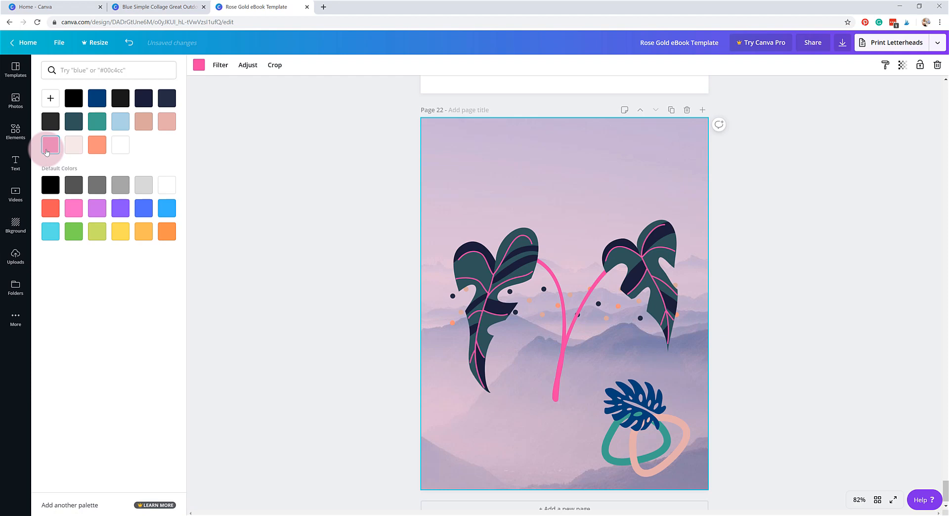
Delete the mountains photo and the underlying solid pink fill from page 22's background.
left_click(20, 228)
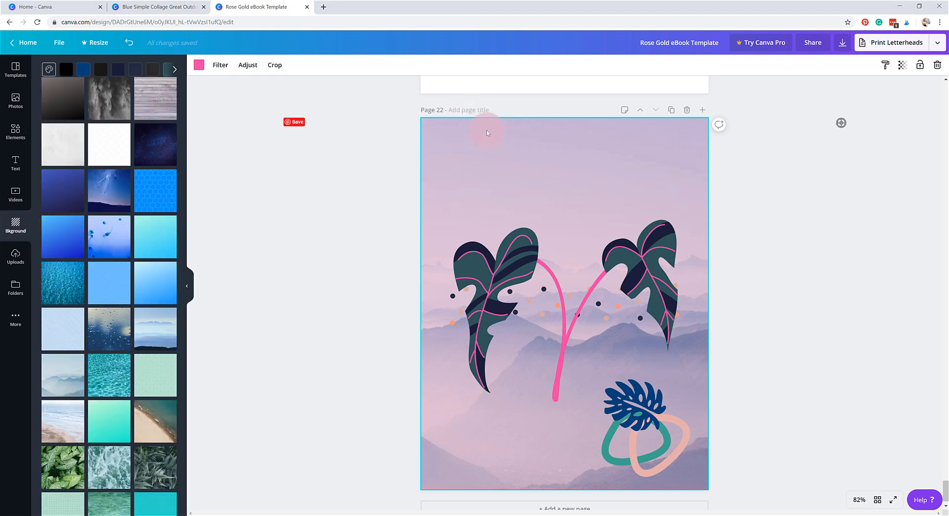
key("Delete")
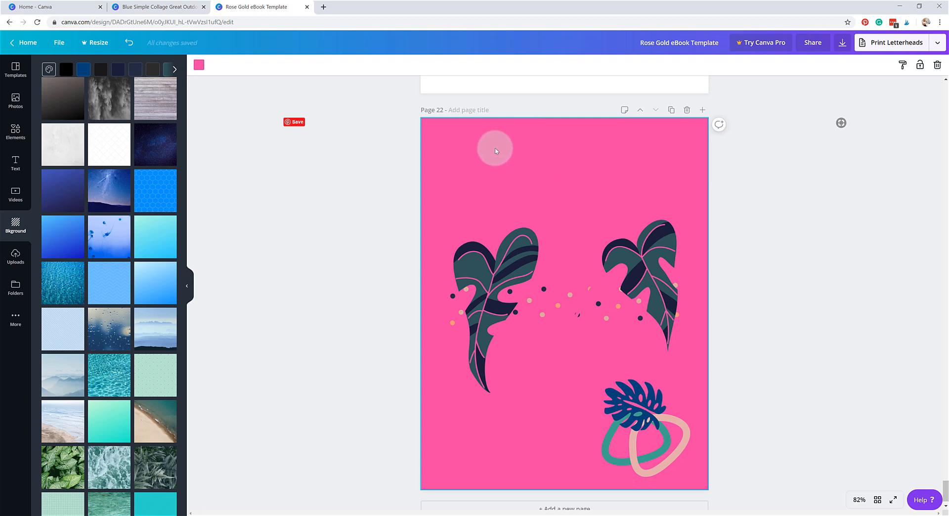
key("Delete")
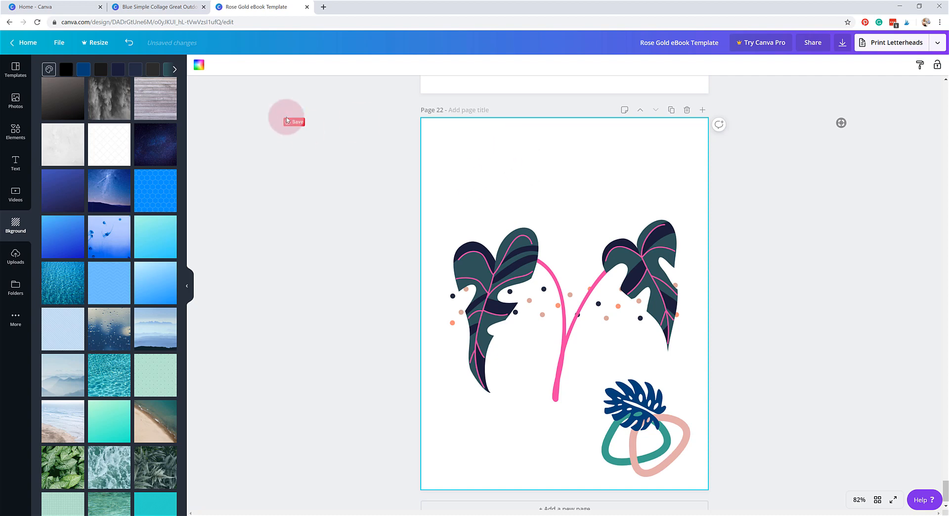
Try several solid document colours as page 22's background, settle on coral #ff917b, and open the custom colour picker.
left_click(200, 69)
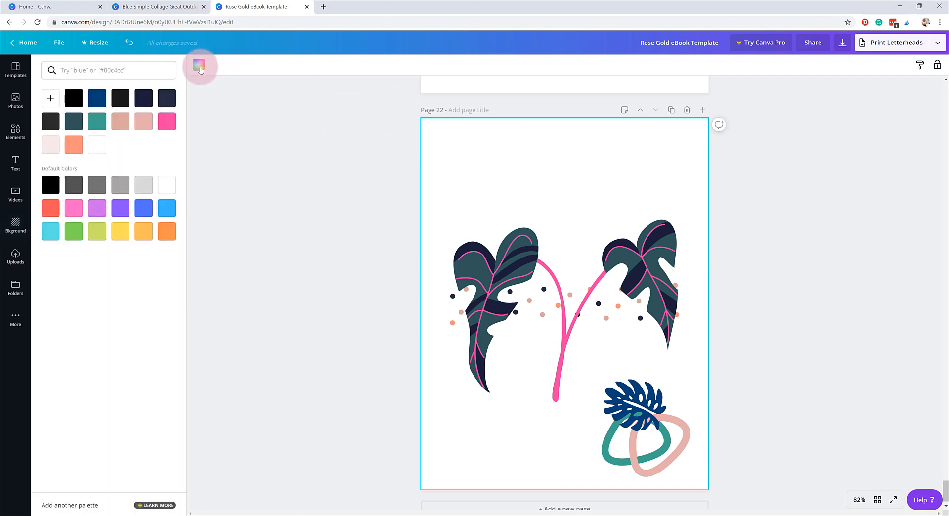
left_click(123, 98)
left_click(96, 98)
left_click(74, 97)
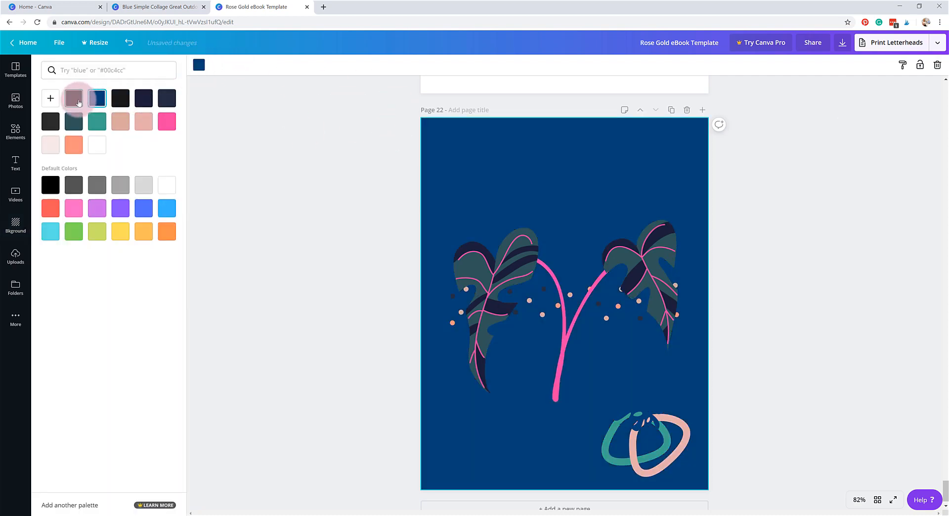
left_click(74, 121)
left_click(73, 144)
left_click(49, 105)
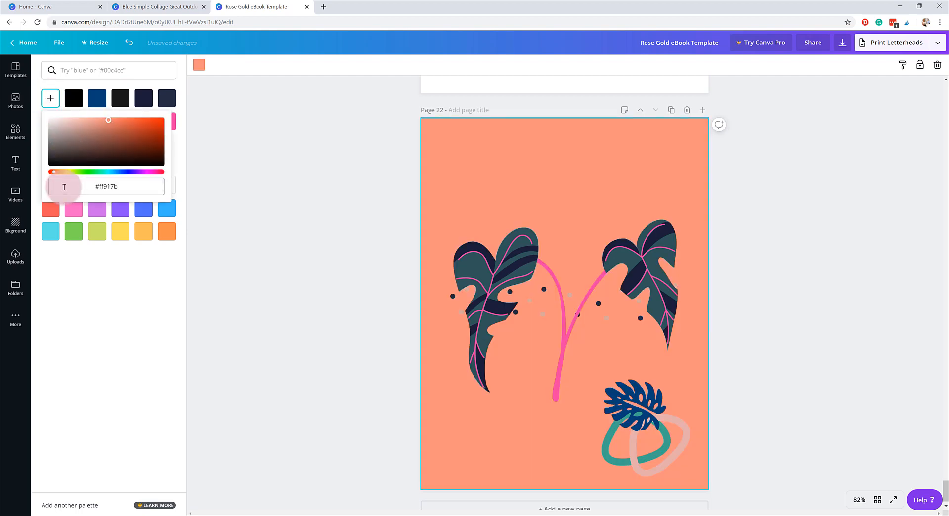
left_click(203, 90)
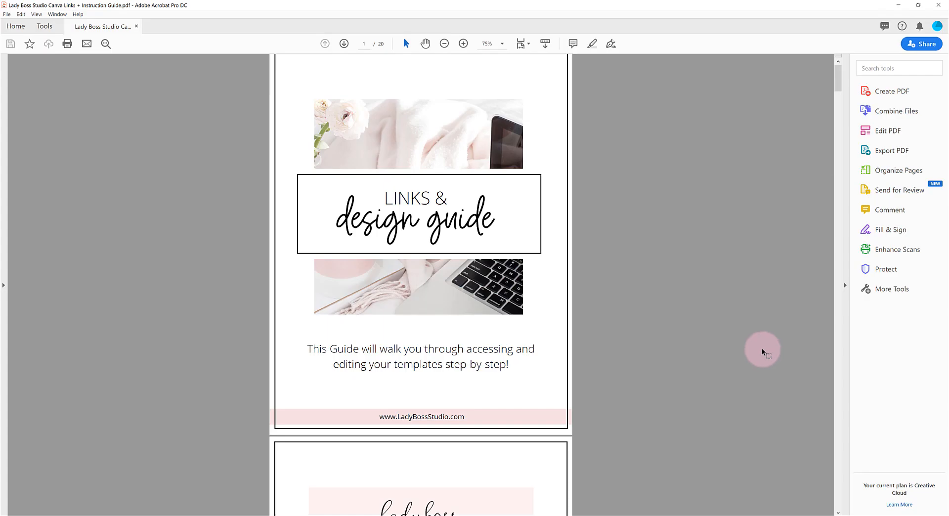
Review the Canva Links + Instruction Guide PDF in Adobe Acrobat, from the cover and process overview to the keyboard shortcuts and membership pages.
scroll(760, 290, "down", 3)
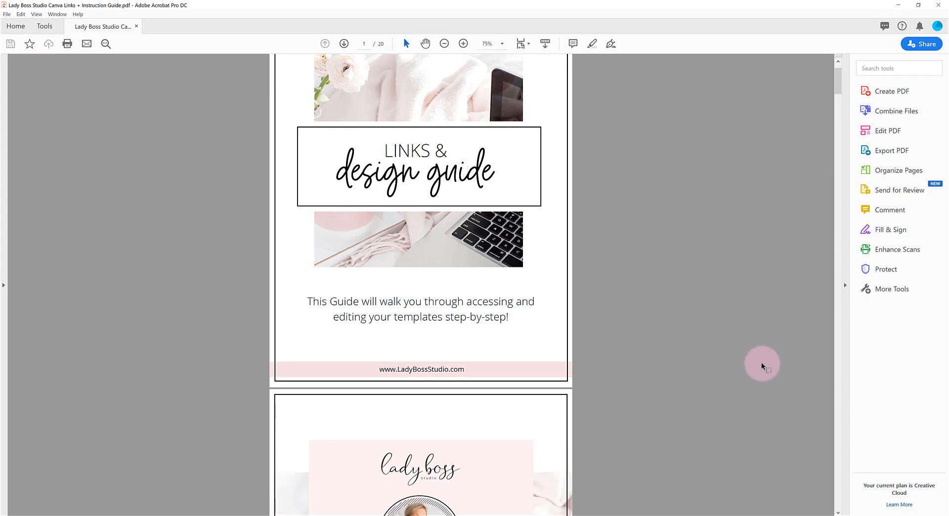
scroll(752, 349, "down", 7)
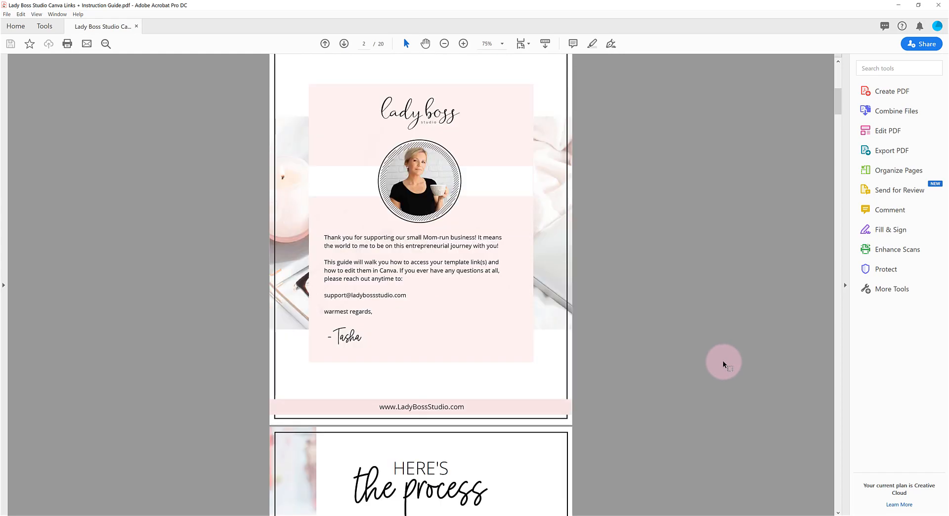
scroll(722, 363, "down", 7)
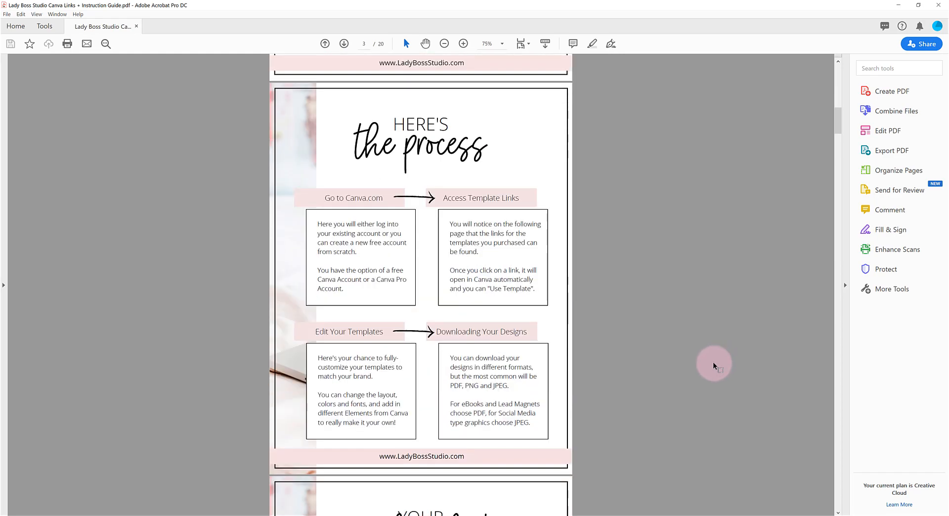
left_click_drag(841, 122, 850, 430)
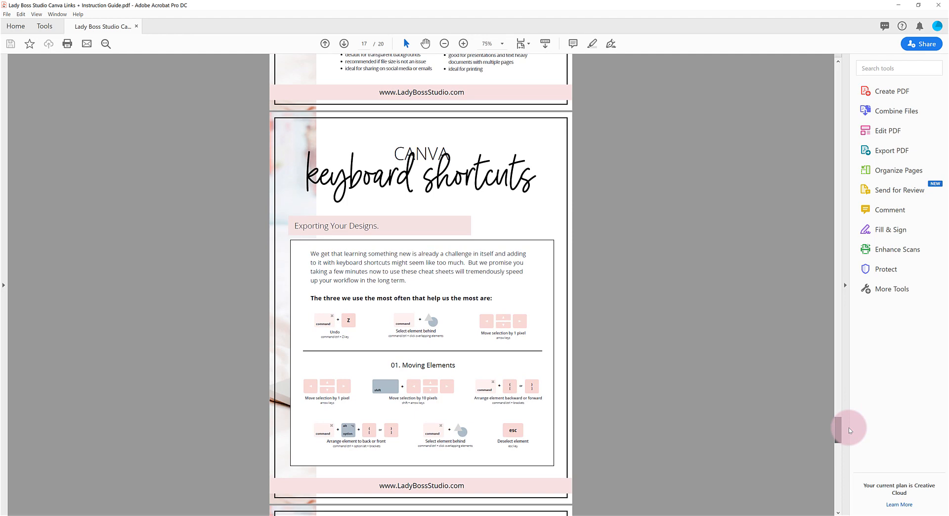
mouse_move(849, 430)
left_mouse_down()
mouse_move(845, 477)
mouse_move(834, 435)
left_mouse_up()
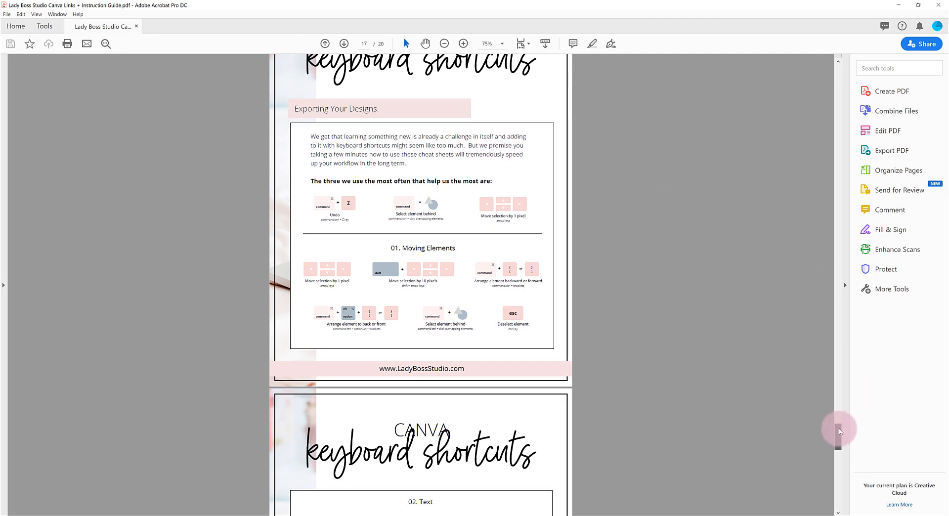
left_click_drag(839, 431, 806, 462)
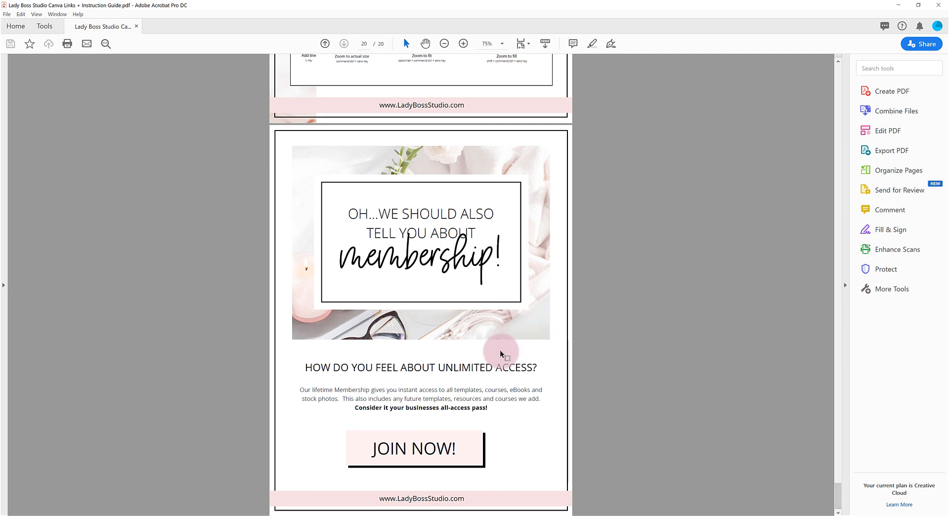
Switch to the Lady Boss Studio shop in the browser, dismiss the freebies pop-up and examine the template product listings.
left_click(244, 515)
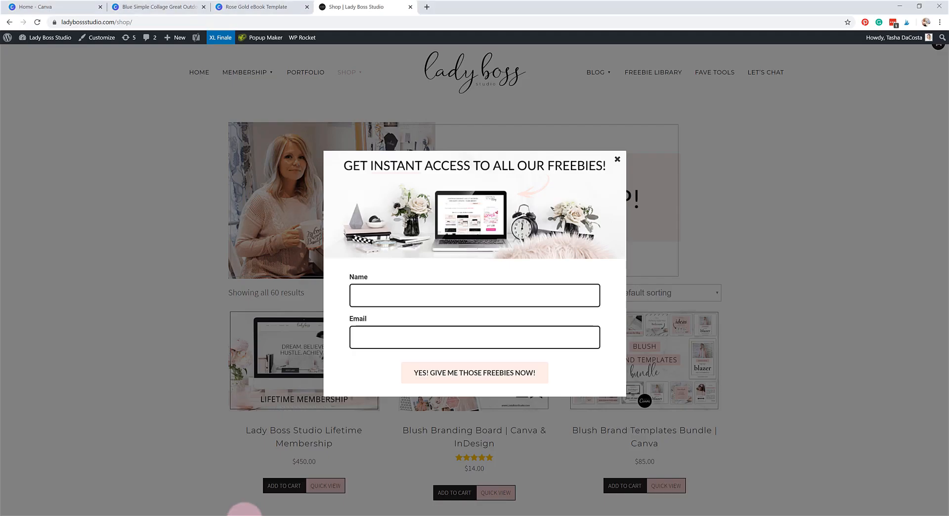
left_click(641, 181)
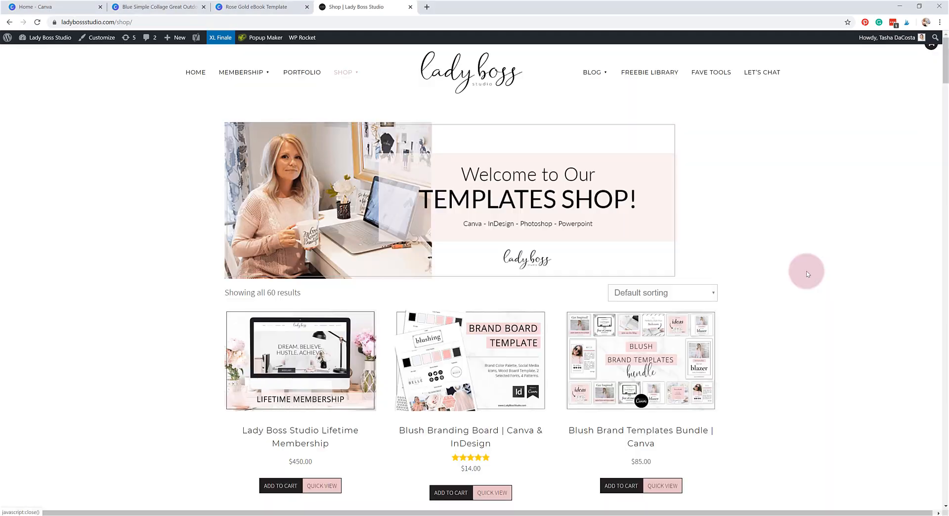
scroll(805, 272, "down", 3)
scroll(805, 272, "down", 5)
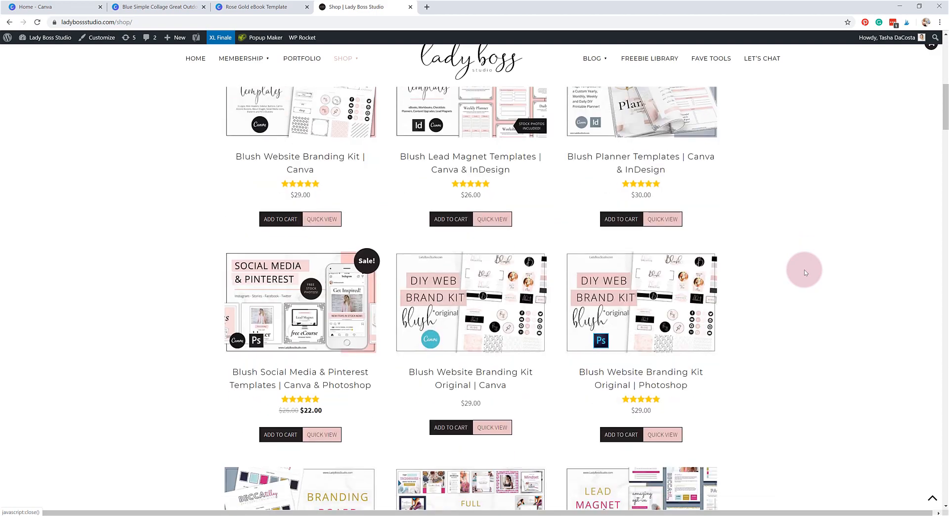
scroll(805, 271, "down", 5)
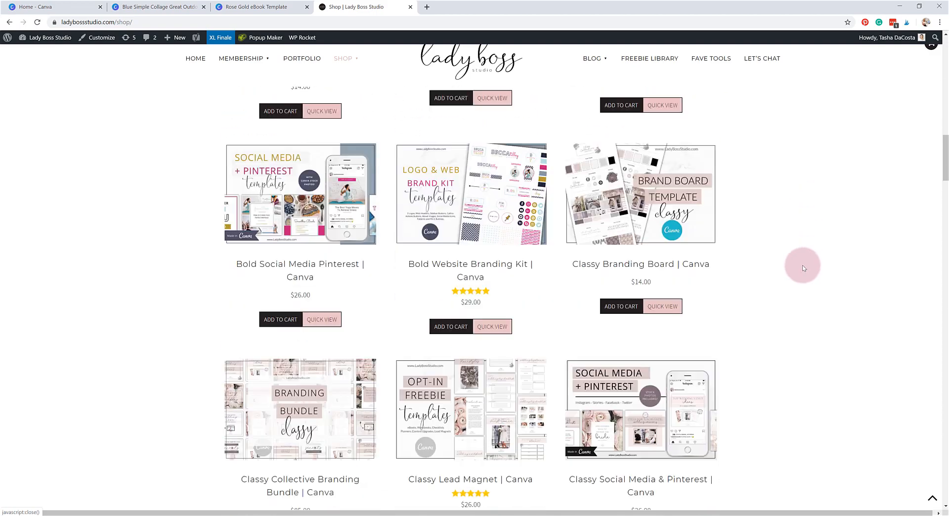
scroll(799, 258, "down", 5)
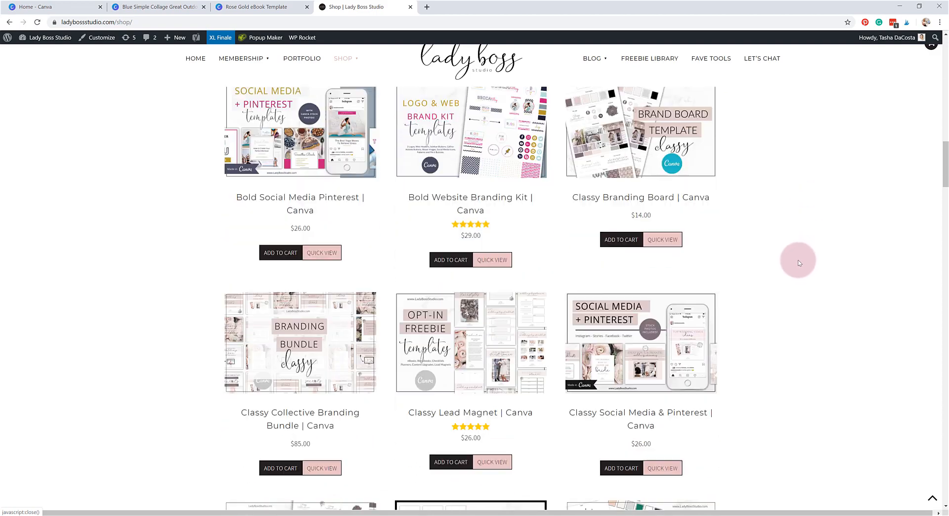
scroll(800, 259, "down", 7)
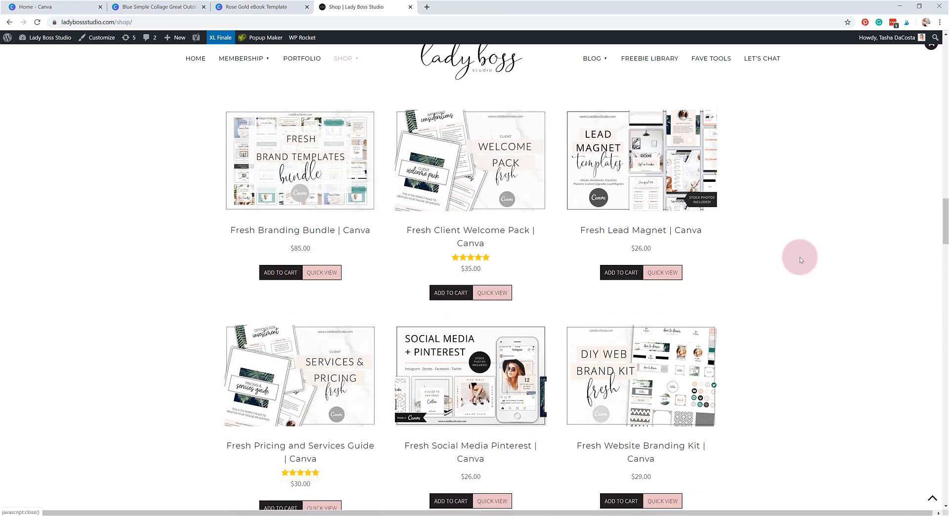
scroll(800, 257, "down", 3)
scroll(801, 252, "down", 7)
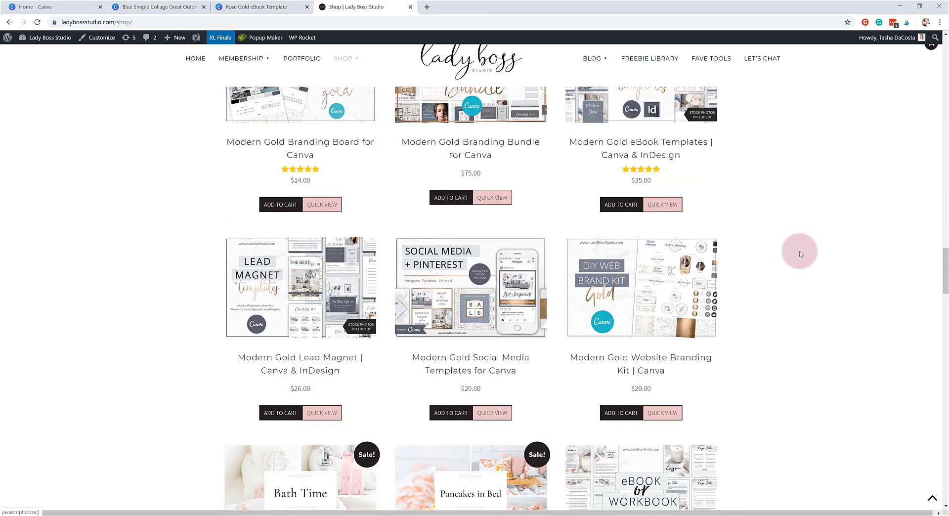
scroll(800, 254, "down", 5)
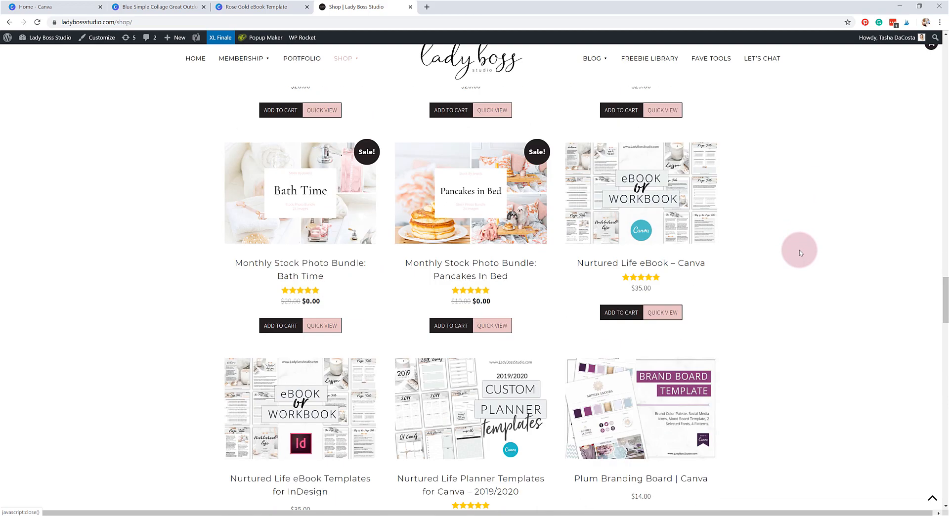
scroll(801, 253, "down", 4)
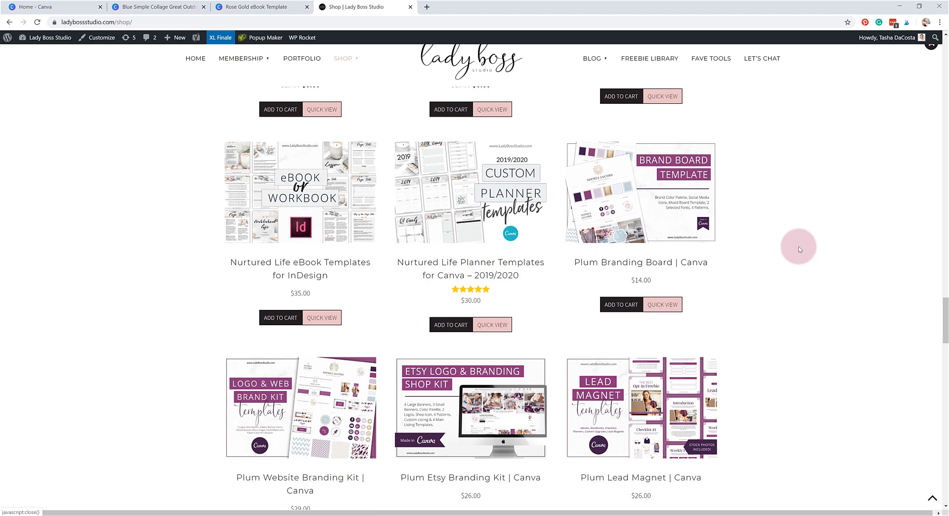
scroll(799, 250, "down", 4)
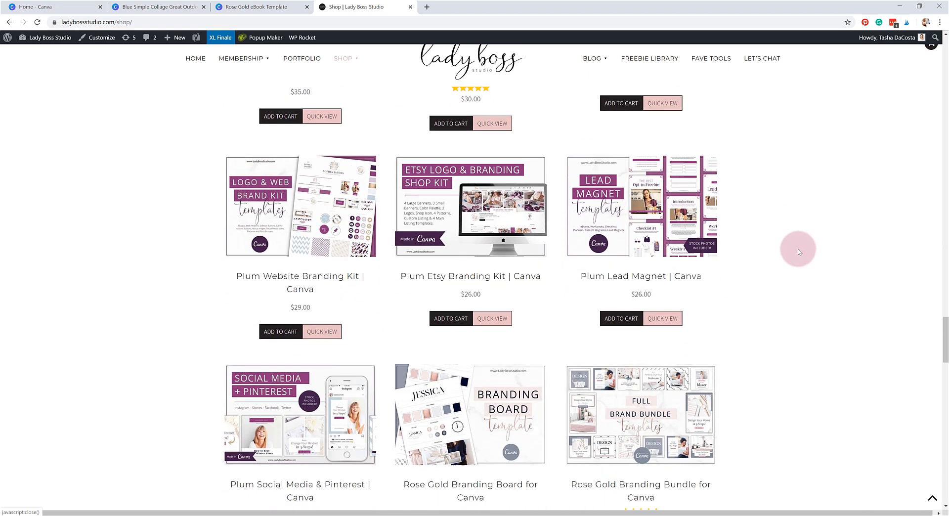
scroll(799, 252, "down", 2)
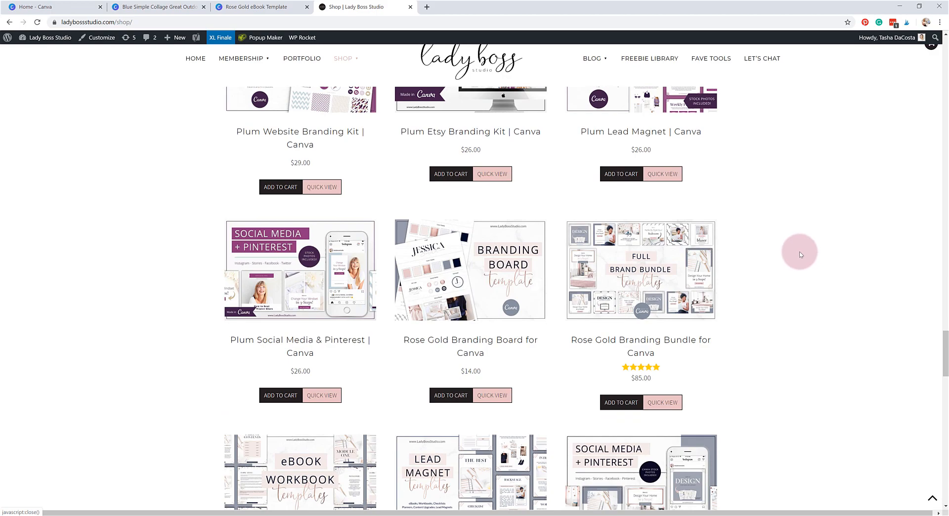
scroll(799, 254, "down", 2)
scroll(799, 253, "down", 3)
scroll(800, 256, "down", 10)
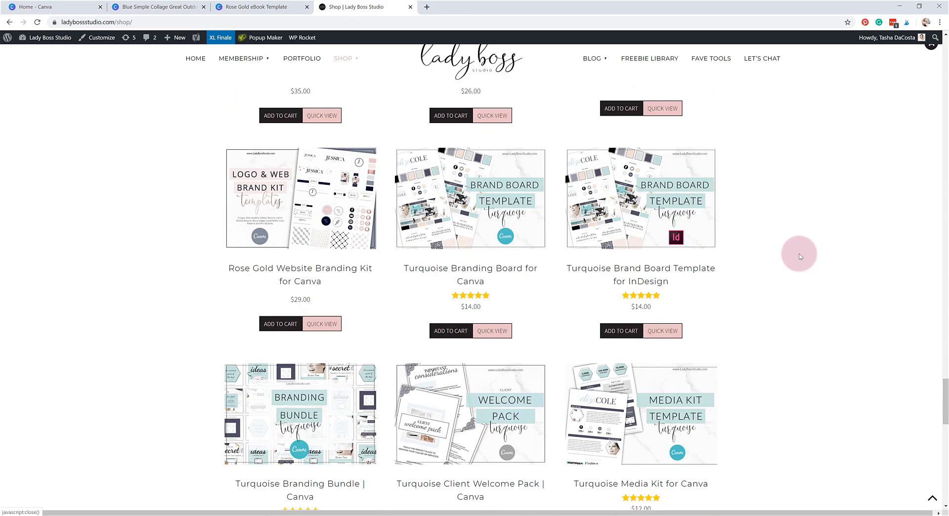
scroll(798, 253, "down", 13)
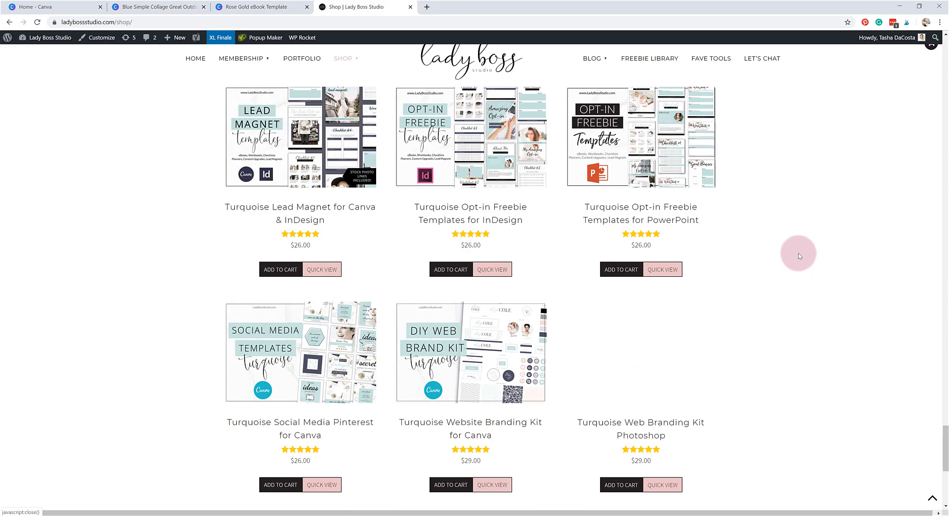